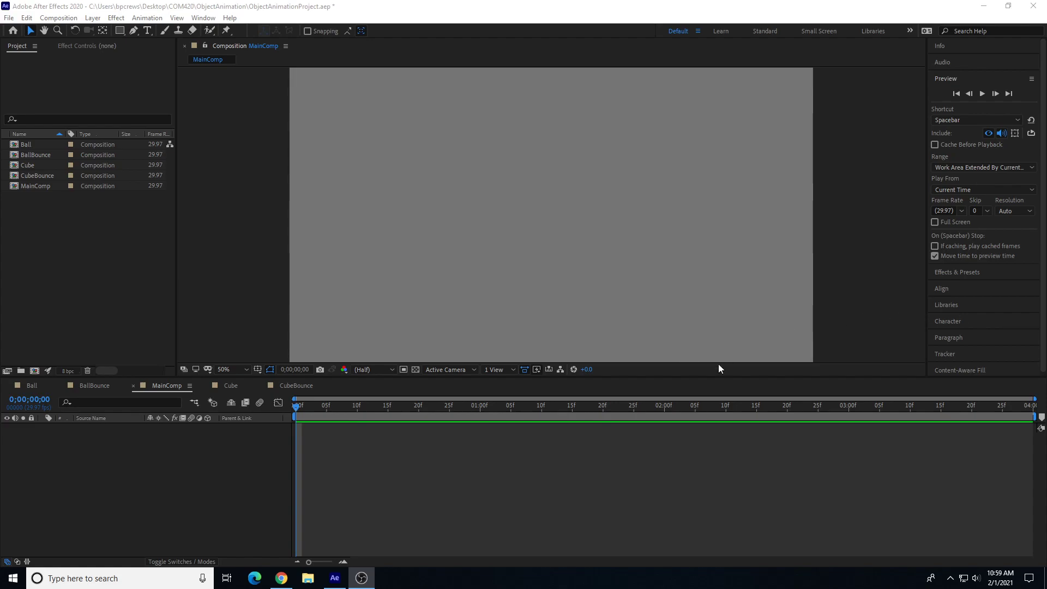
Step: Open and play back the existing Ball, Cube, BallBounce and CubeBounce compositions to review them
left_click(27, 144)
double_click(22, 144)
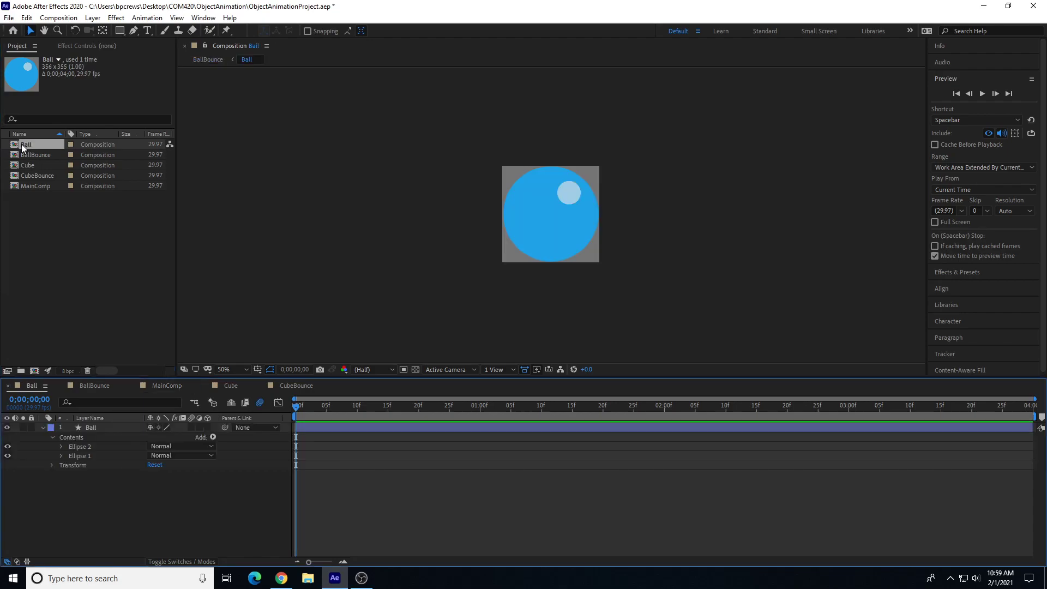
double_click(31, 165)
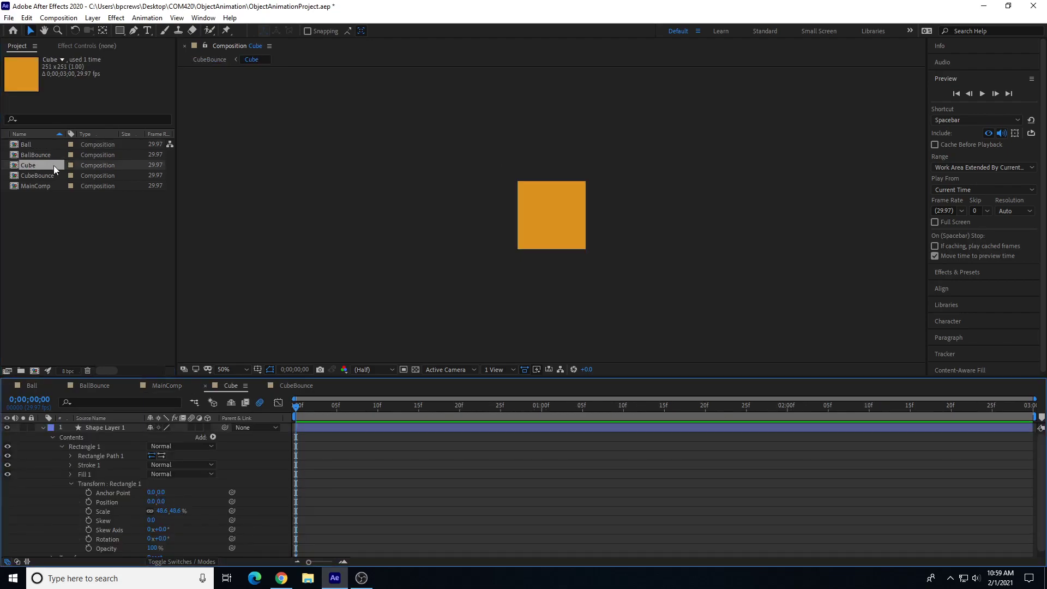
double_click(40, 153)
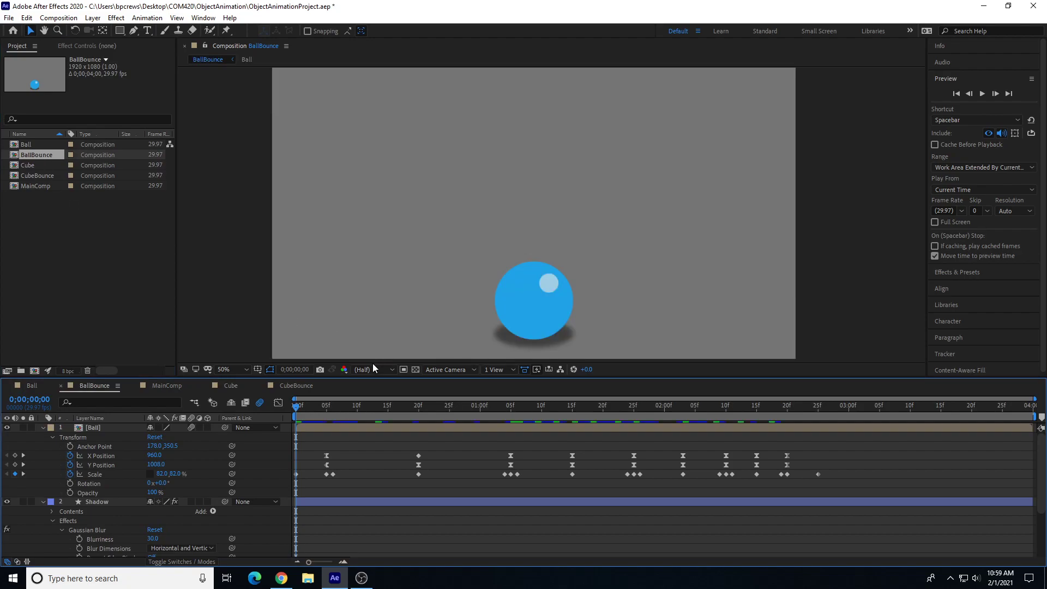
key("space")
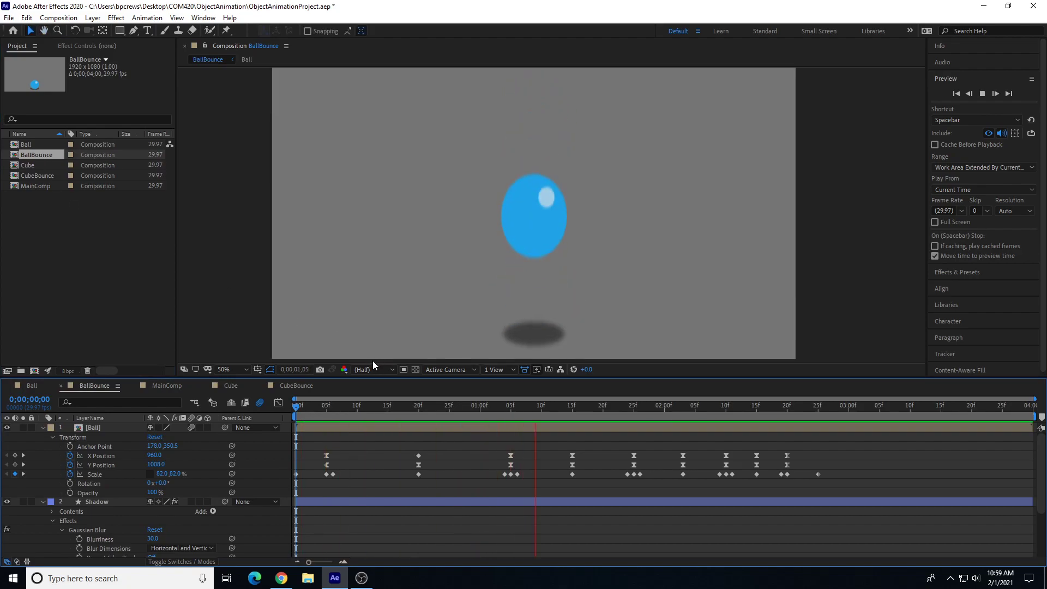
key("space")
left_click(35, 175)
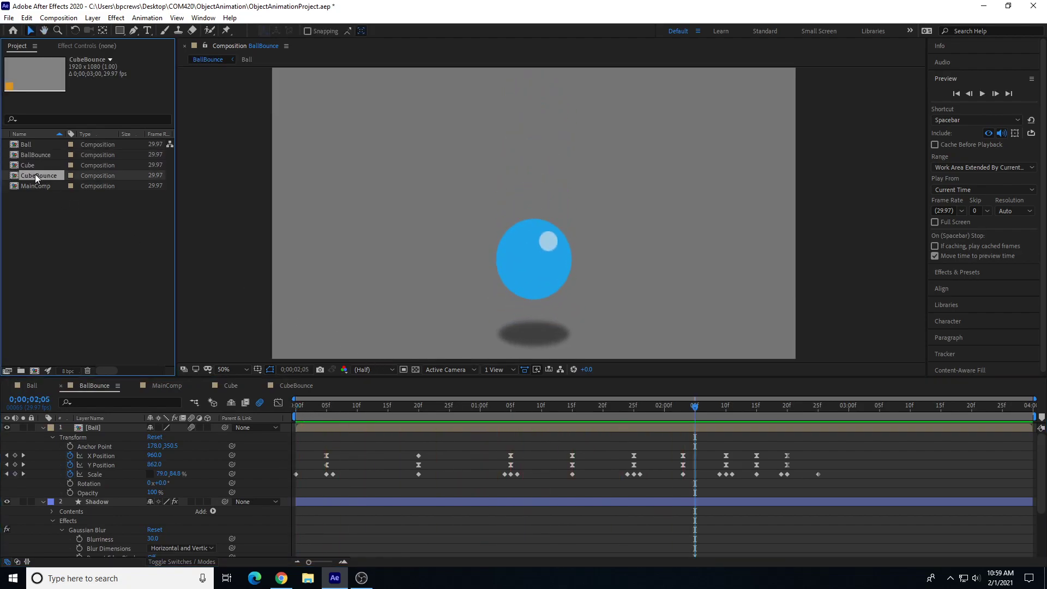
double_click(35, 175)
key("space")
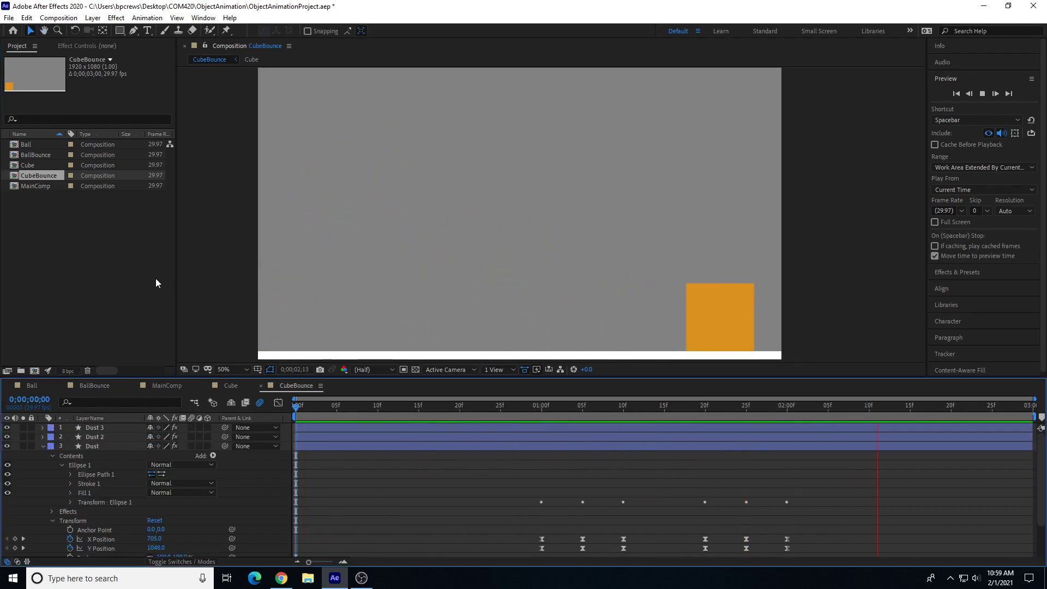
left_click(25, 165)
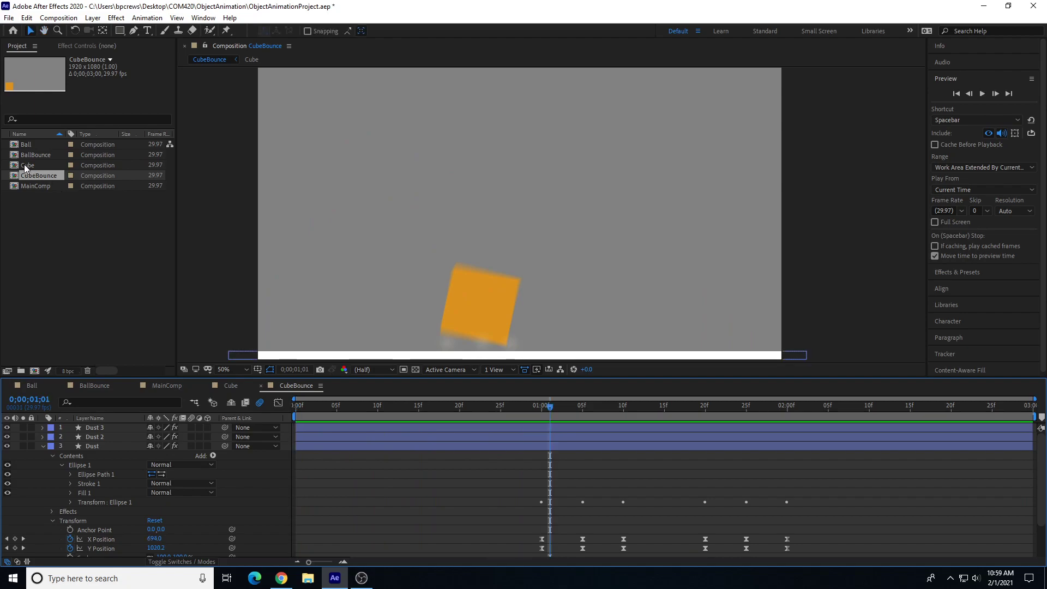
double_click(26, 166)
Step: Create a new composition named TimingAndMotion
left_click(24, 207)
right_click(25, 208)
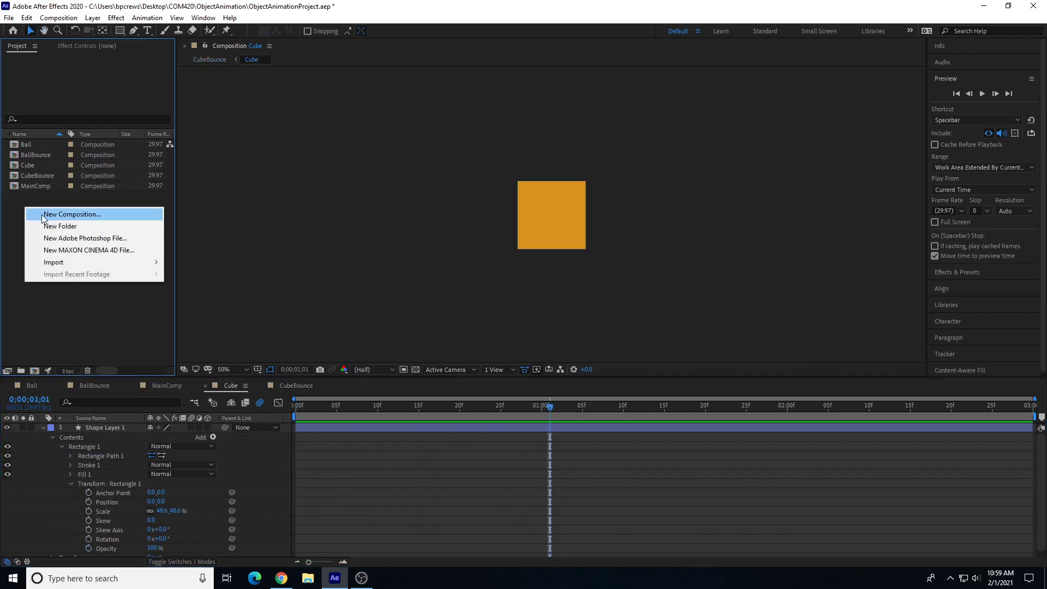
left_click(43, 217)
type("TimingAndMotion")
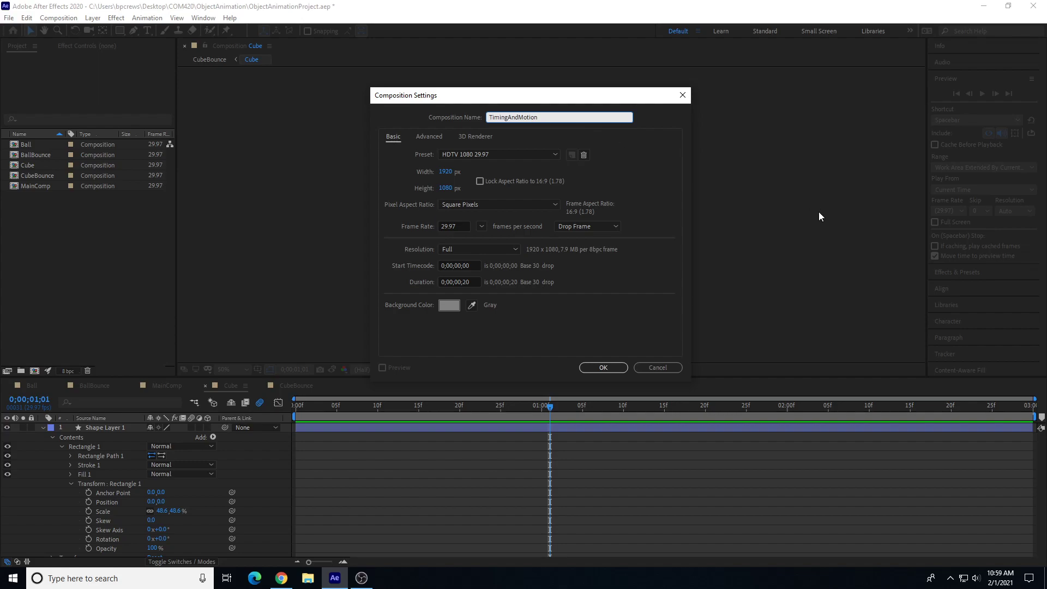
left_click(595, 369)
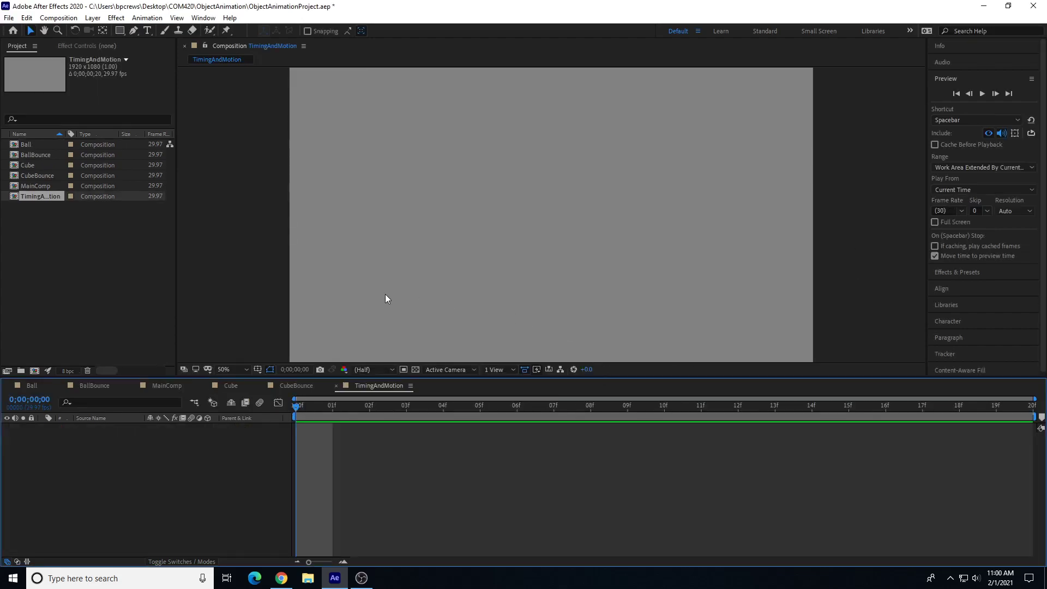
Step: Add the Cube composition as a layer in TimingAndMotion and place it near the left side of the frame
key("comma")
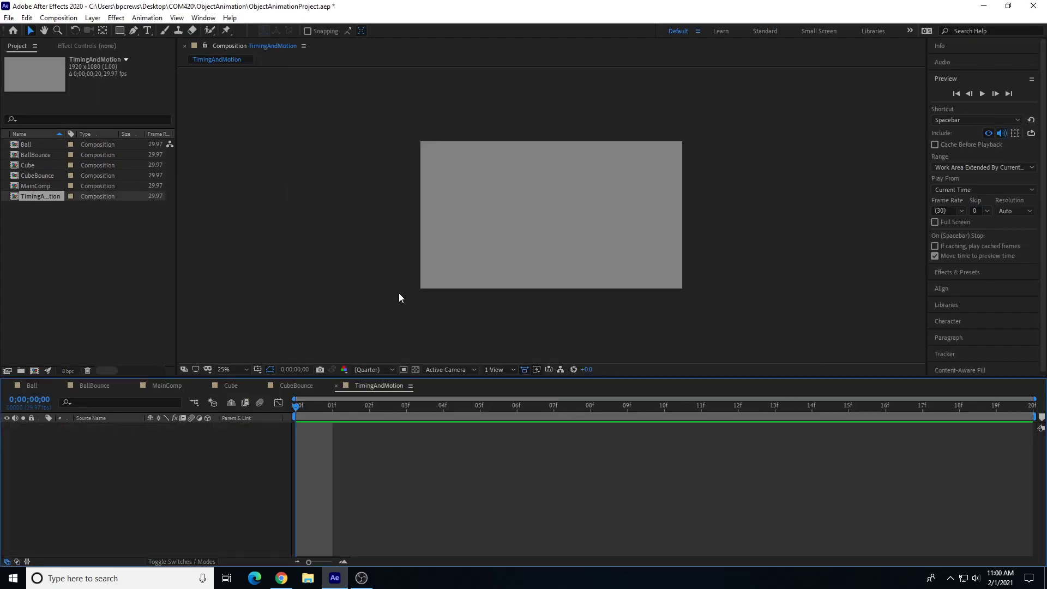
left_click(25, 165)
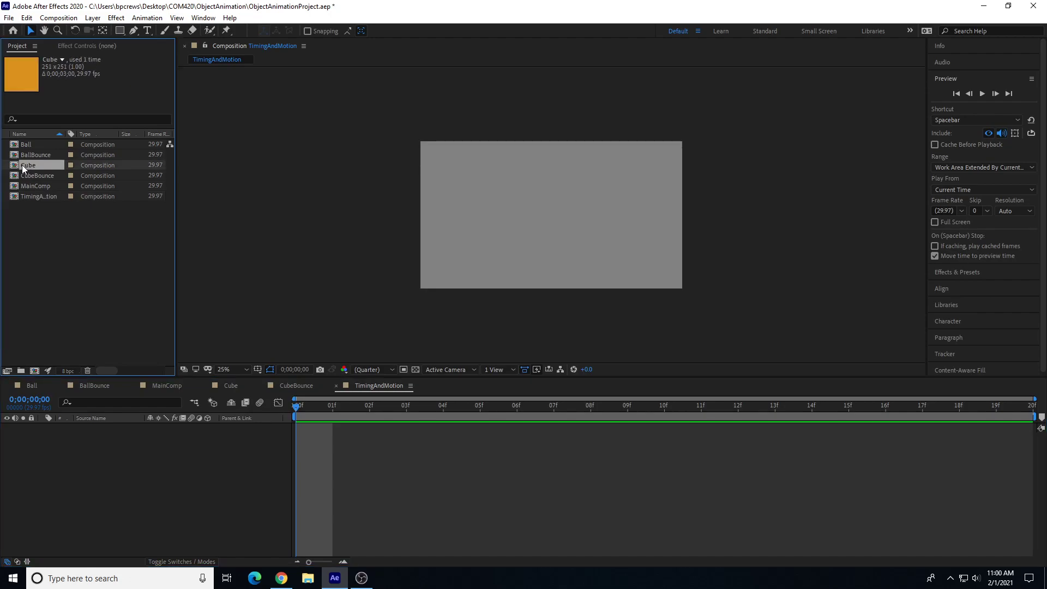
double_click(22, 164)
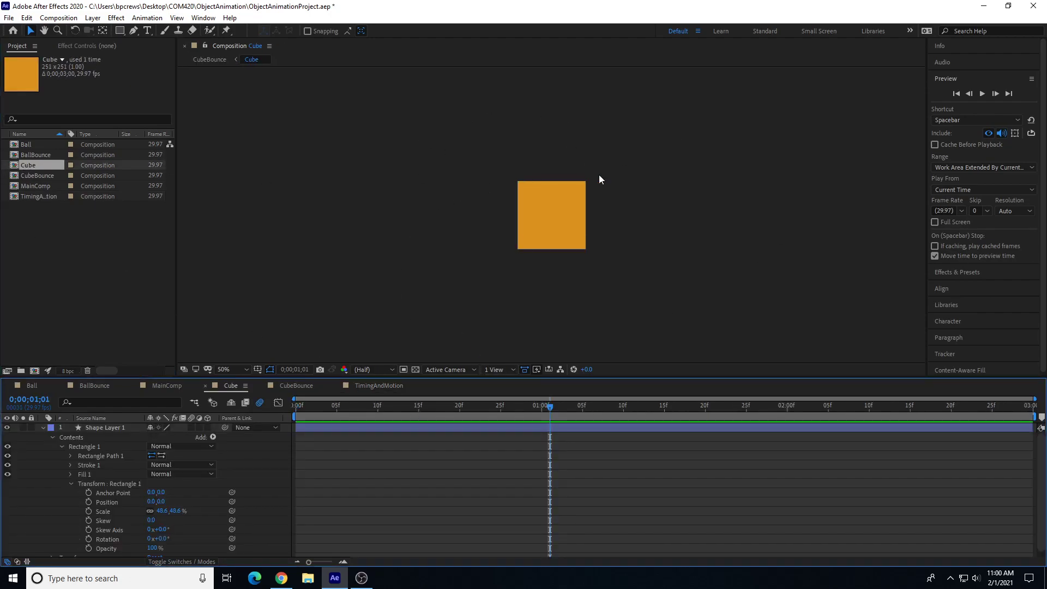
double_click(31, 193)
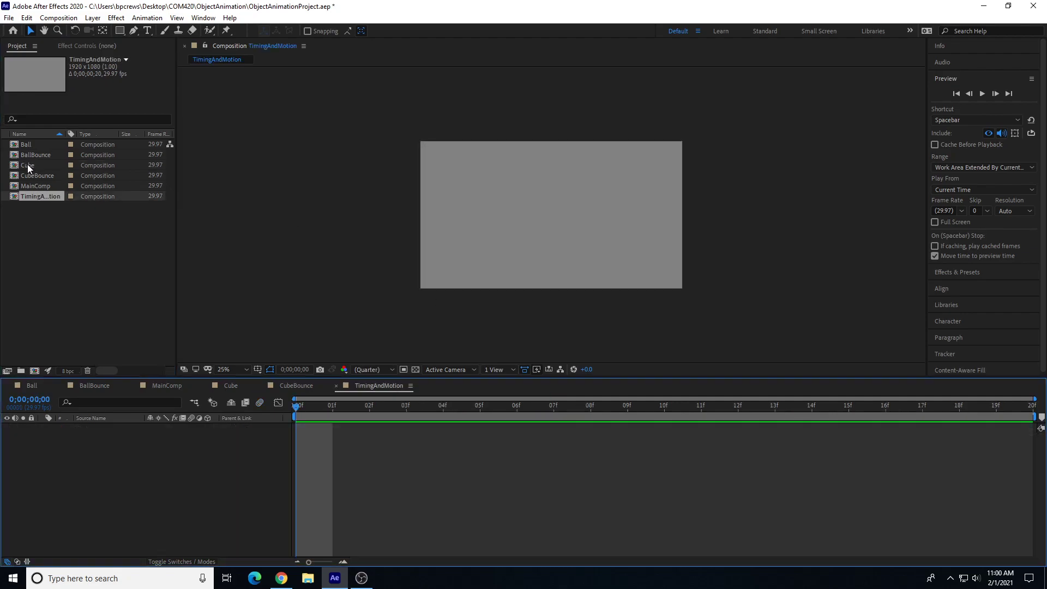
left_click_drag(24, 166, 100, 453)
left_click_drag(541, 209, 444, 213)
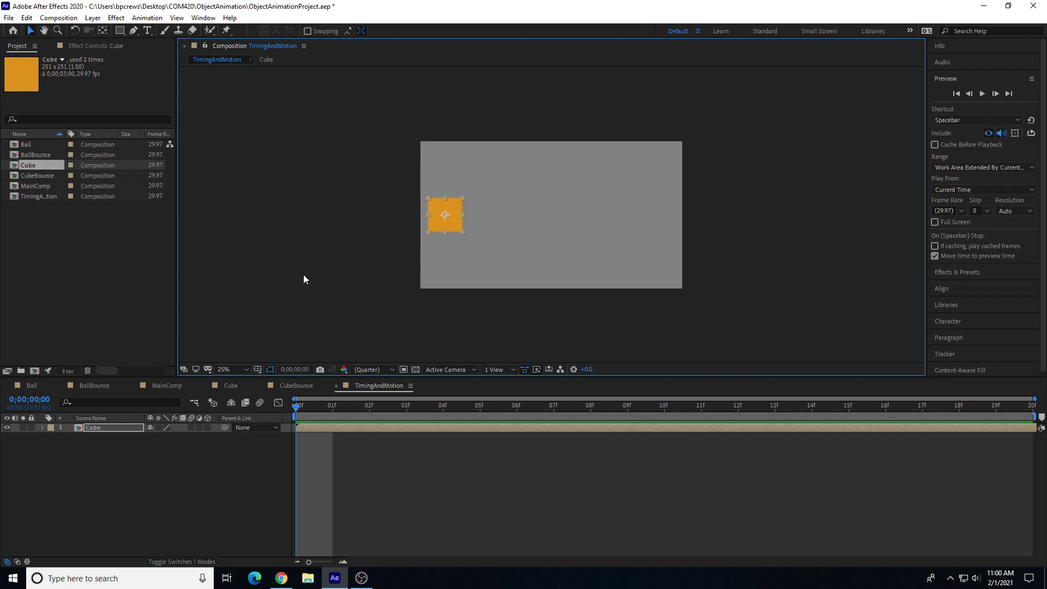
key("period")
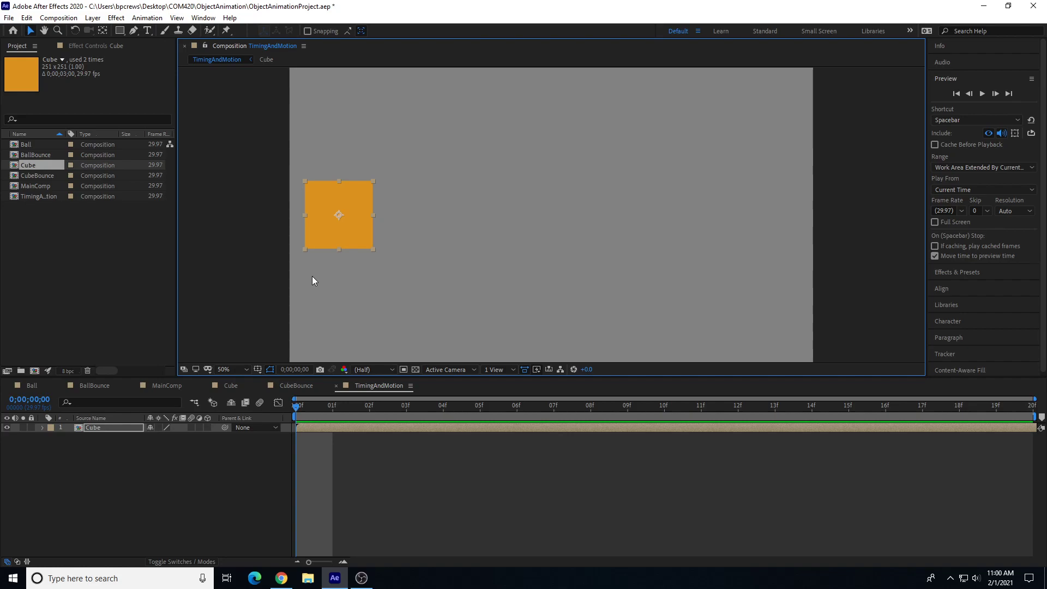
left_click_drag(318, 206, 353, 204)
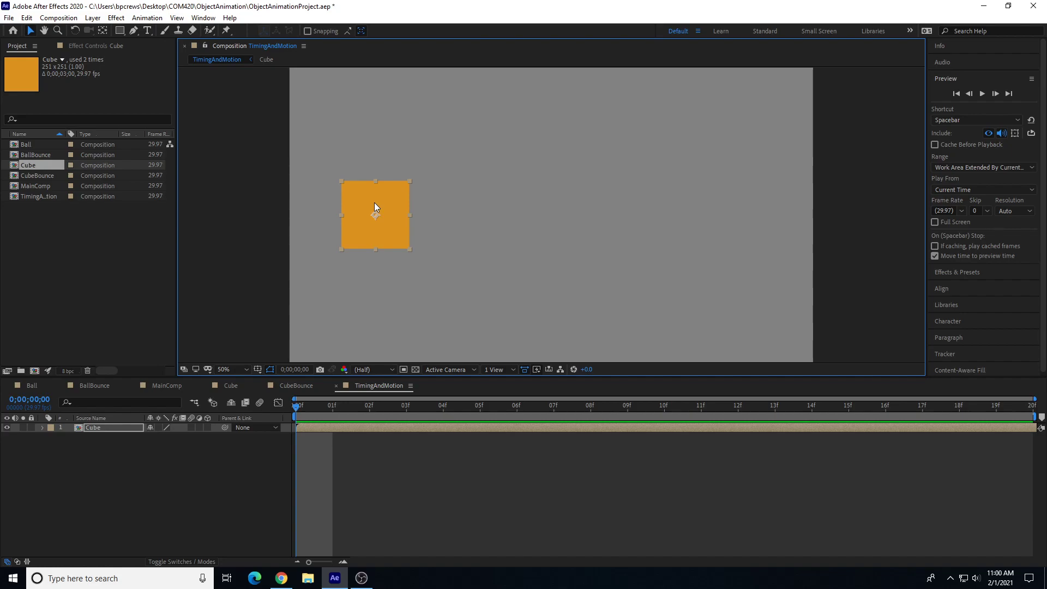
Step: Reveal the Cube layer's Transform properties and set a Position keyframe at the first frame
left_click(42, 428)
left_click(52, 438)
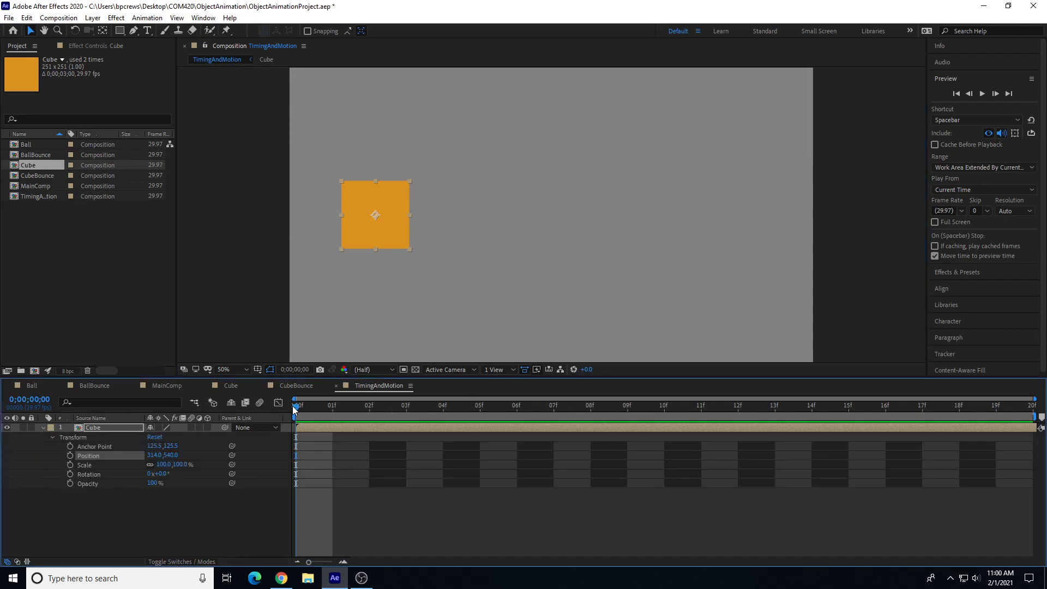
left_click(69, 456)
Step: Change the composition's duration to 3 seconds in Composition Settings
left_click(59, 18)
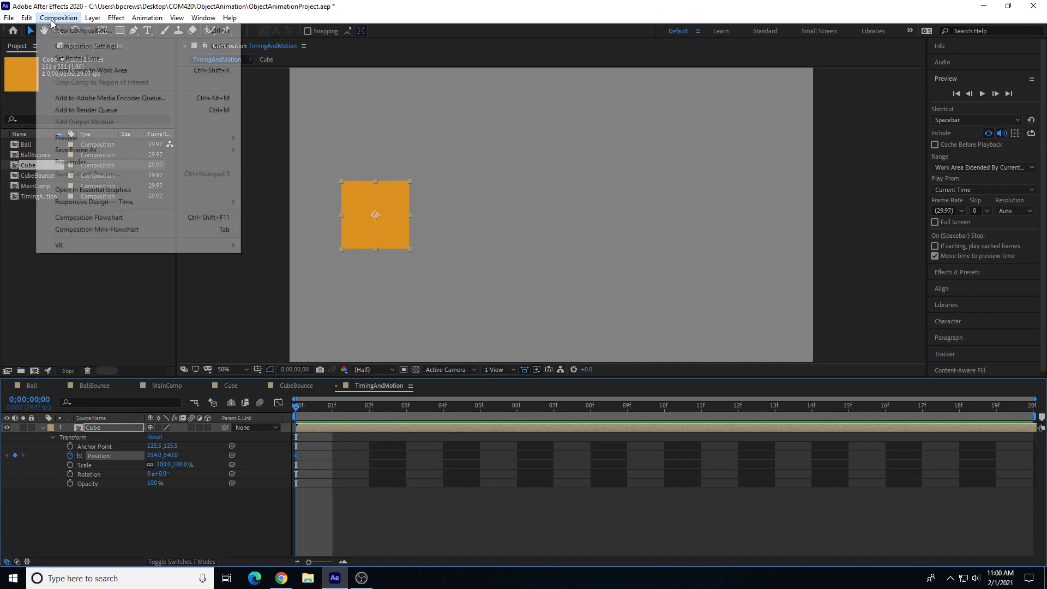
left_click(72, 47)
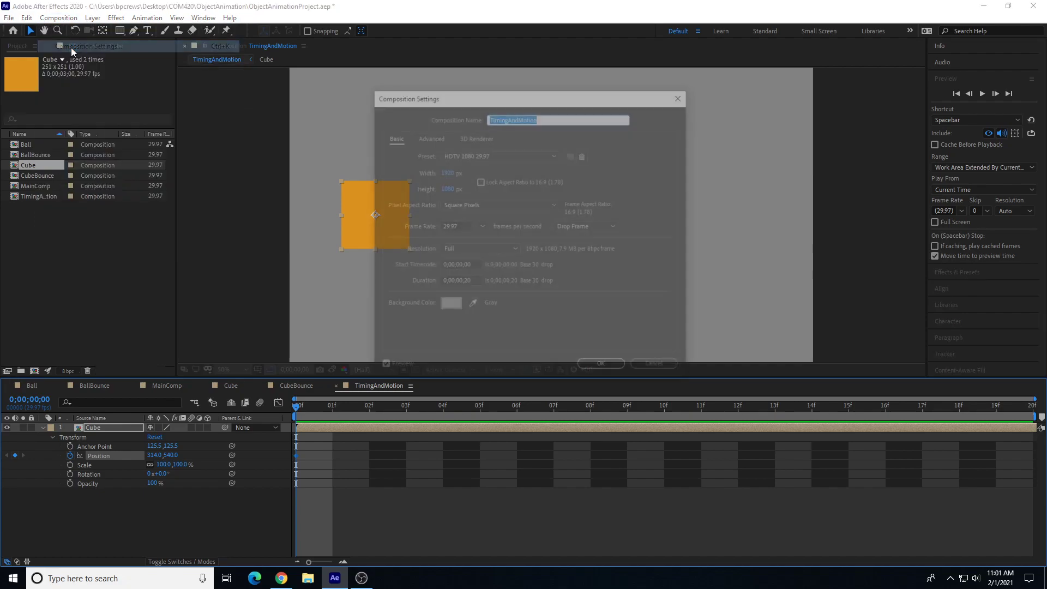
left_click(464, 281)
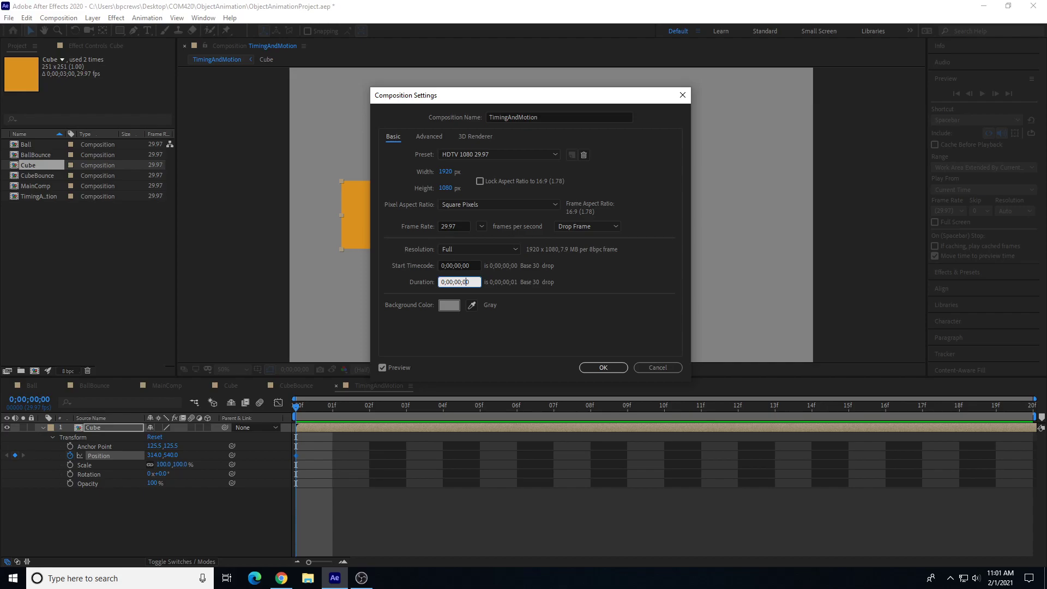
key("BackSpace")
type("3")
left_click(604, 367)
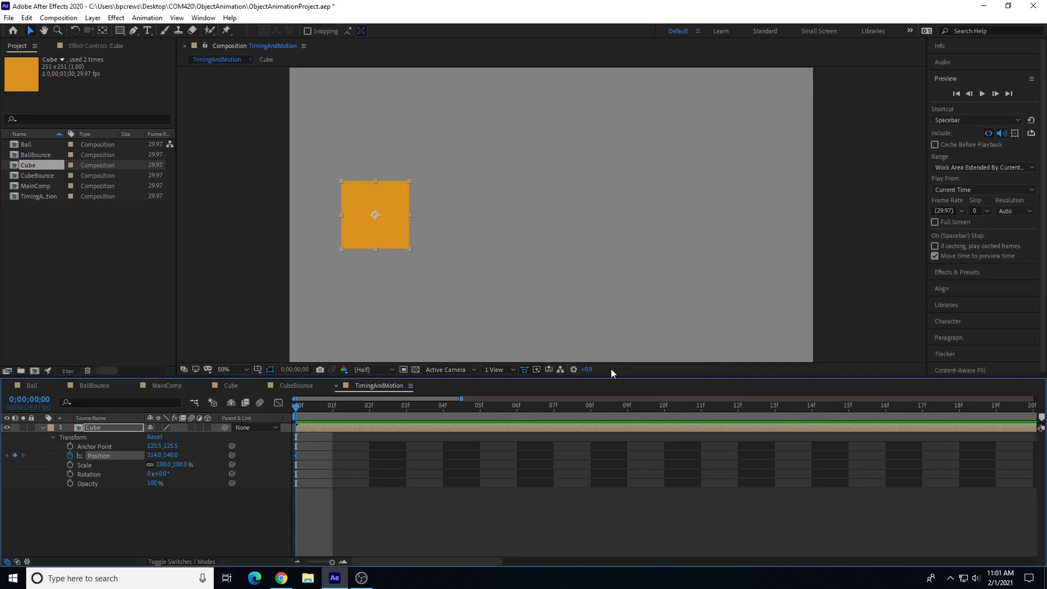
Step: At 10 frames, move the cube further left to a Position of 160, 540
left_click_drag(332, 561, 297, 558)
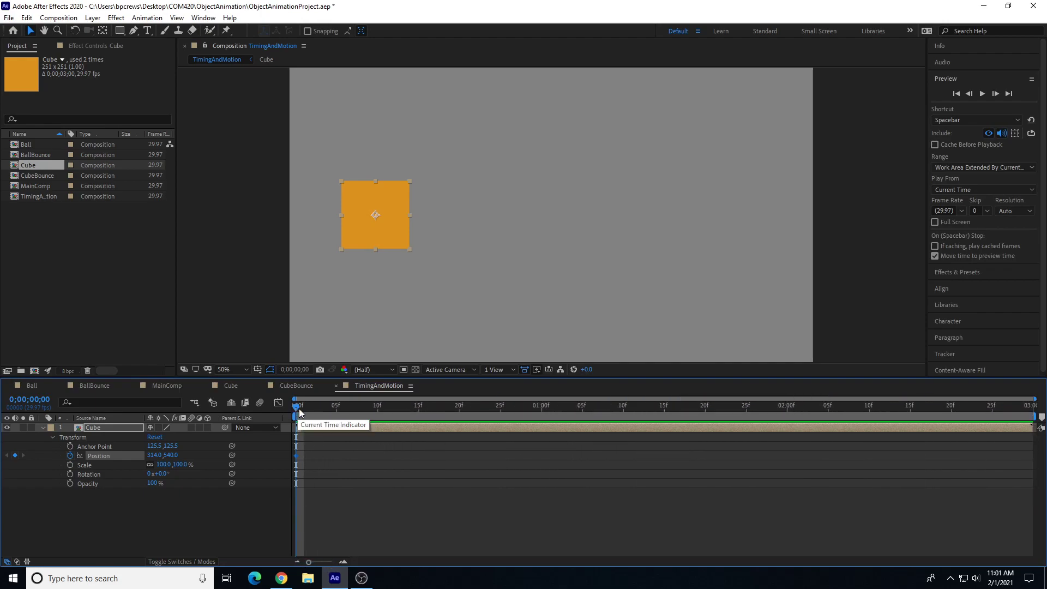
left_click_drag(296, 410, 377, 414)
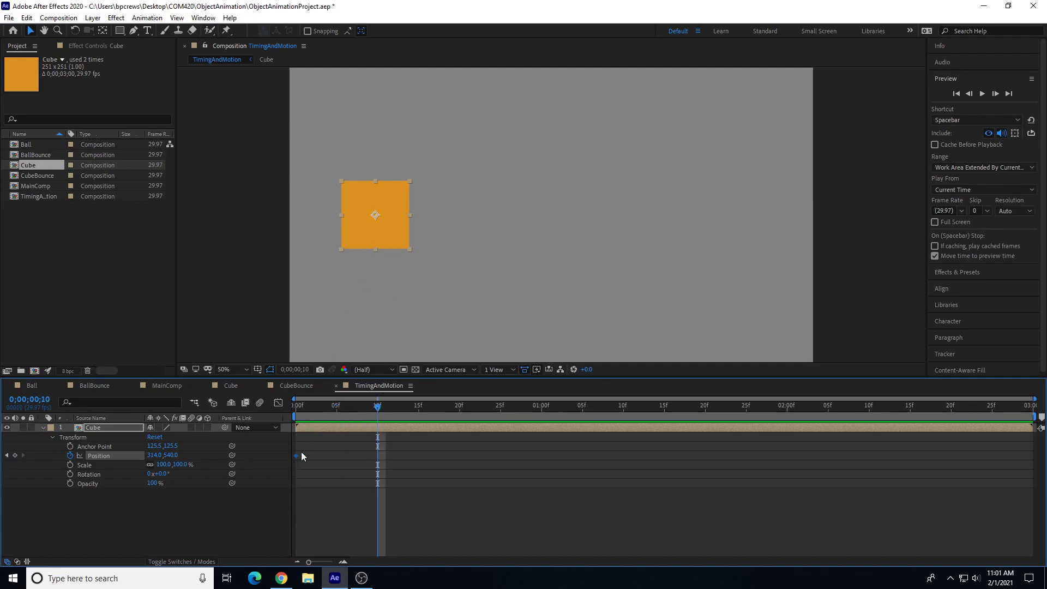
left_click_drag(389, 219, 348, 223)
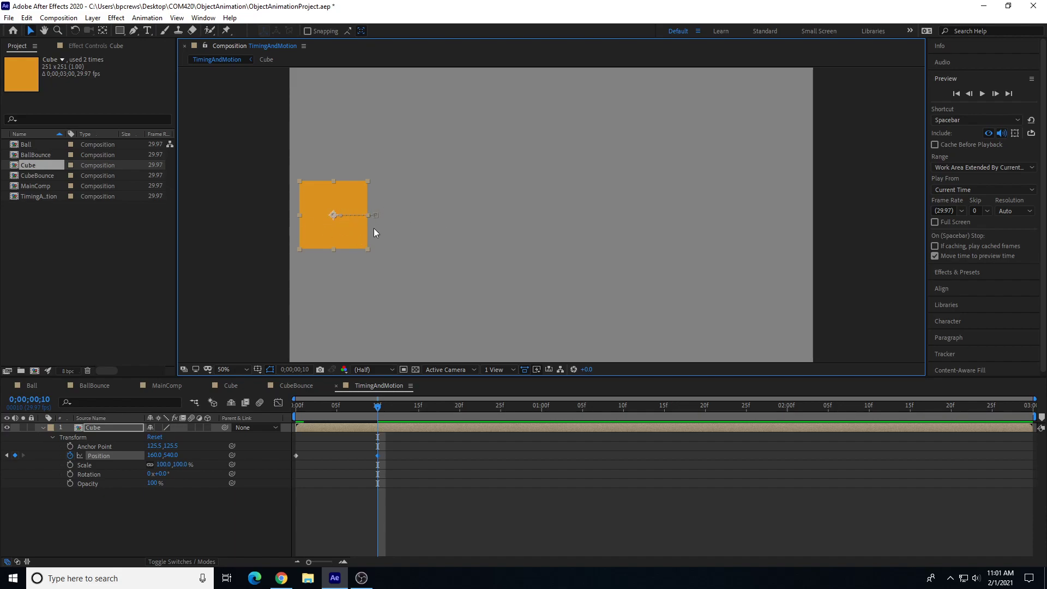
Step: At 1 second, move the cube to the right side of the frame at 1754, 540
left_click_drag(379, 408, 541, 412)
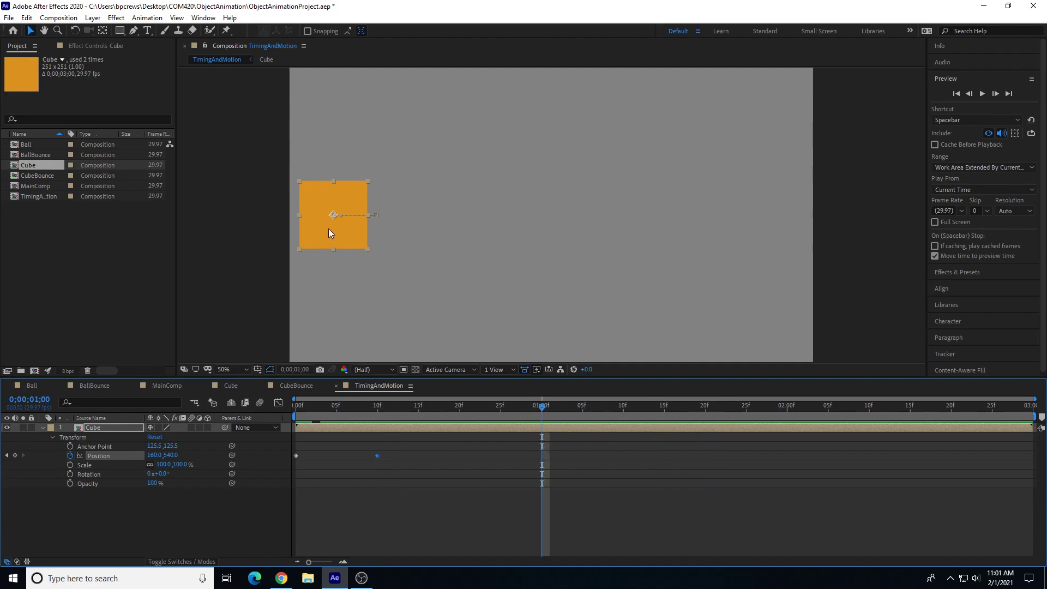
left_click_drag(326, 228, 761, 235)
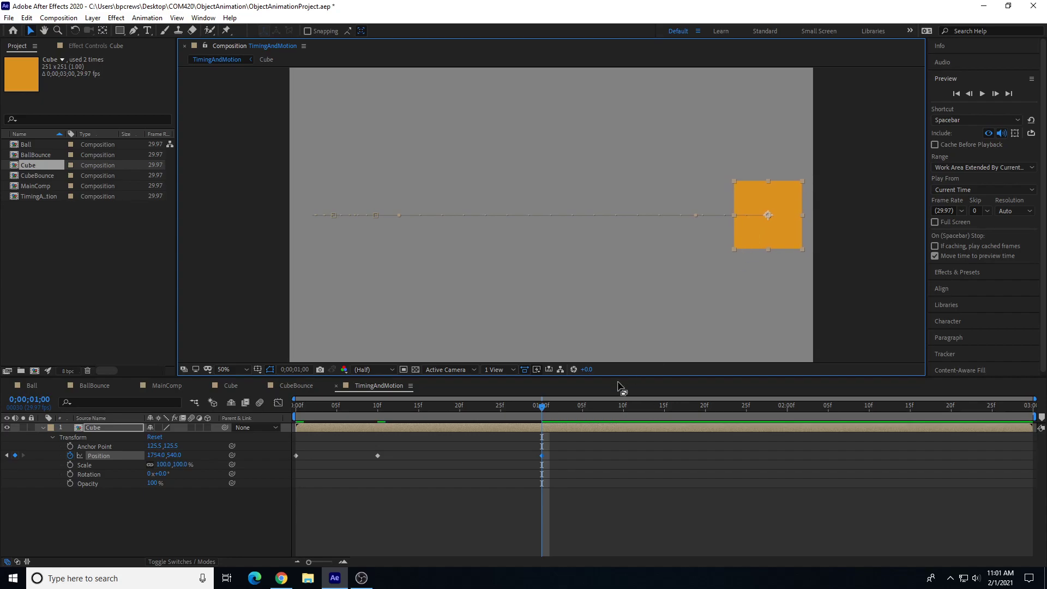
Step: At 1 second 5 frames, pull the cube slightly back left to about 1668, 540 and preview the motion
left_click_drag(542, 407, 581, 448)
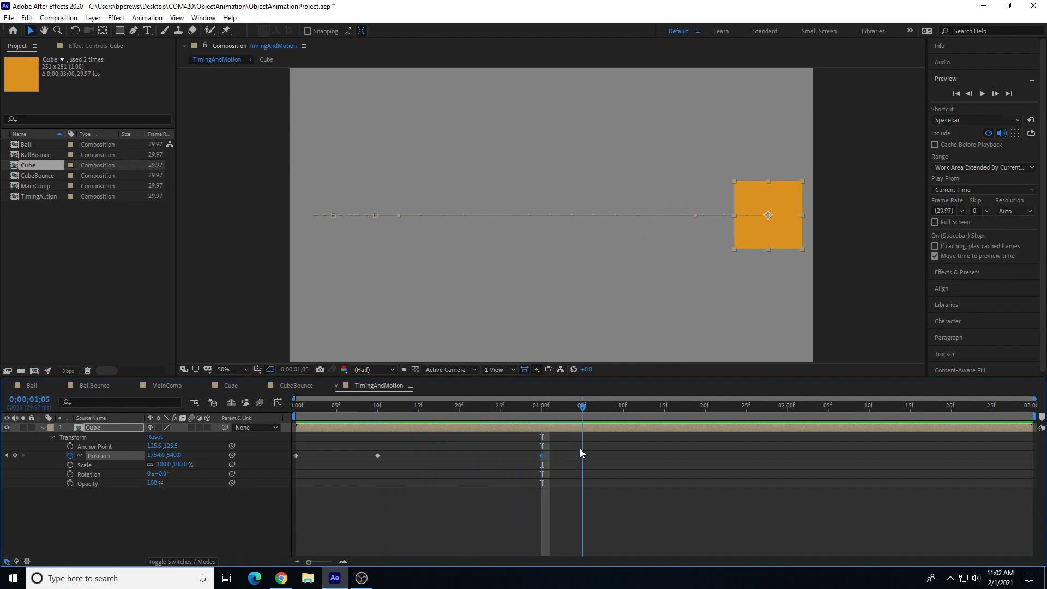
left_click_drag(749, 234, 725, 231)
key("space")
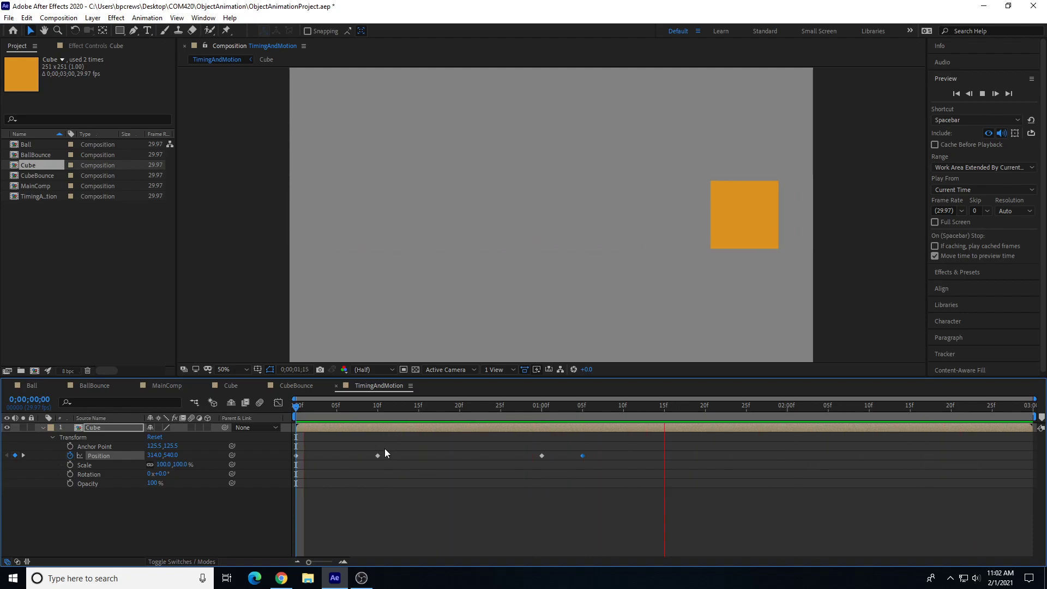
key("space")
Step: Shift the three later Position keyframes 5 frames earlier and preview the animation from the start
left_click_drag(356, 440, 602, 490)
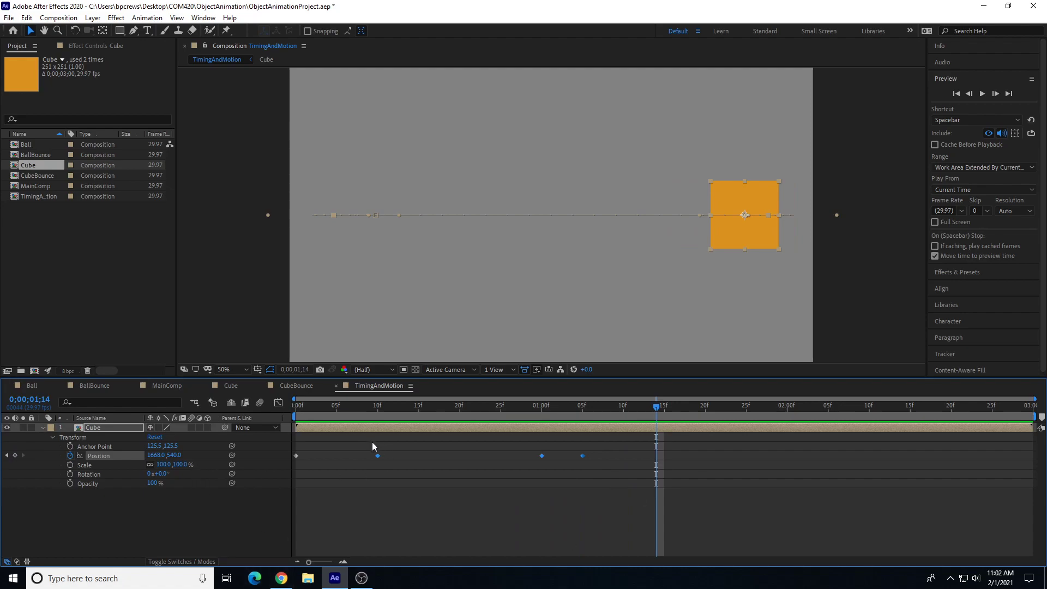
left_click_drag(377, 455, 336, 460)
left_click_drag(348, 408, 266, 397)
key("space")
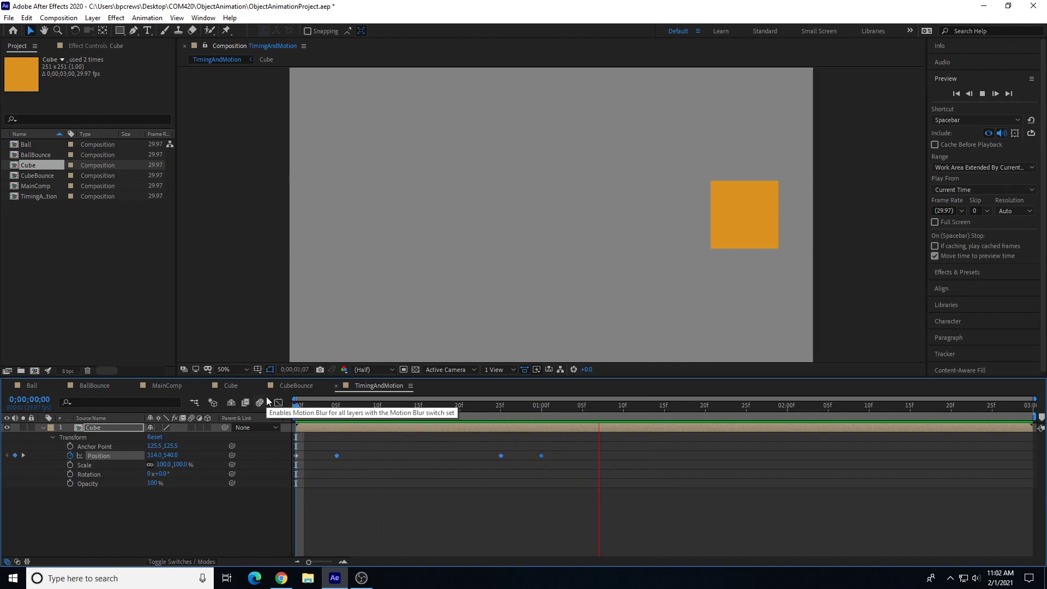
key("space")
Step: Scrub through the cube animation and preview it from the start
left_click_drag(322, 407, 537, 455)
key("space")
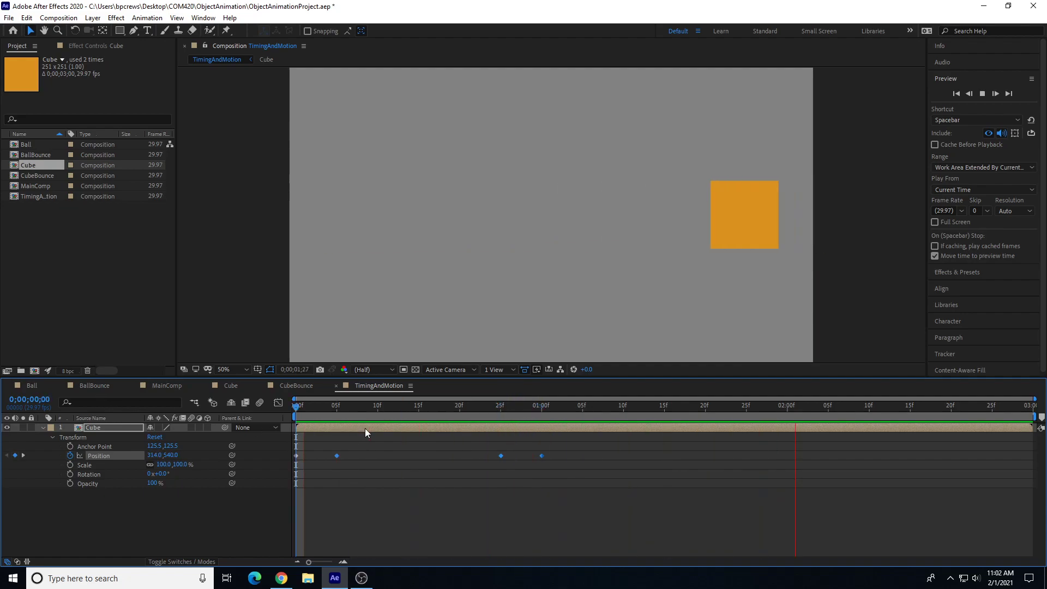
key("space")
Step: Select the last two Position keyframes, preview them, and open the Graph Editor
left_click_drag(482, 442, 551, 473)
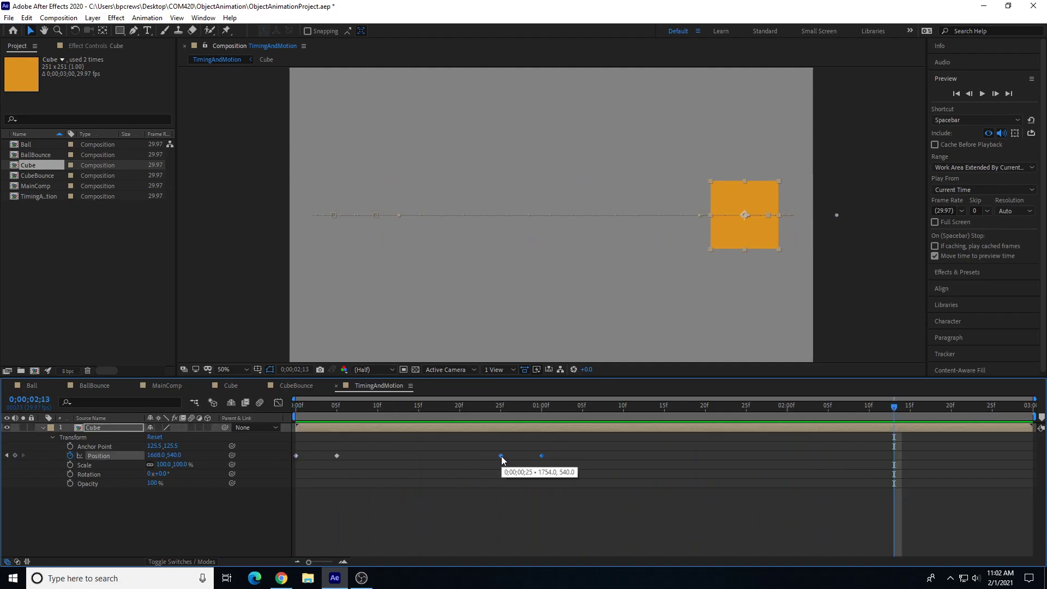
key("space")
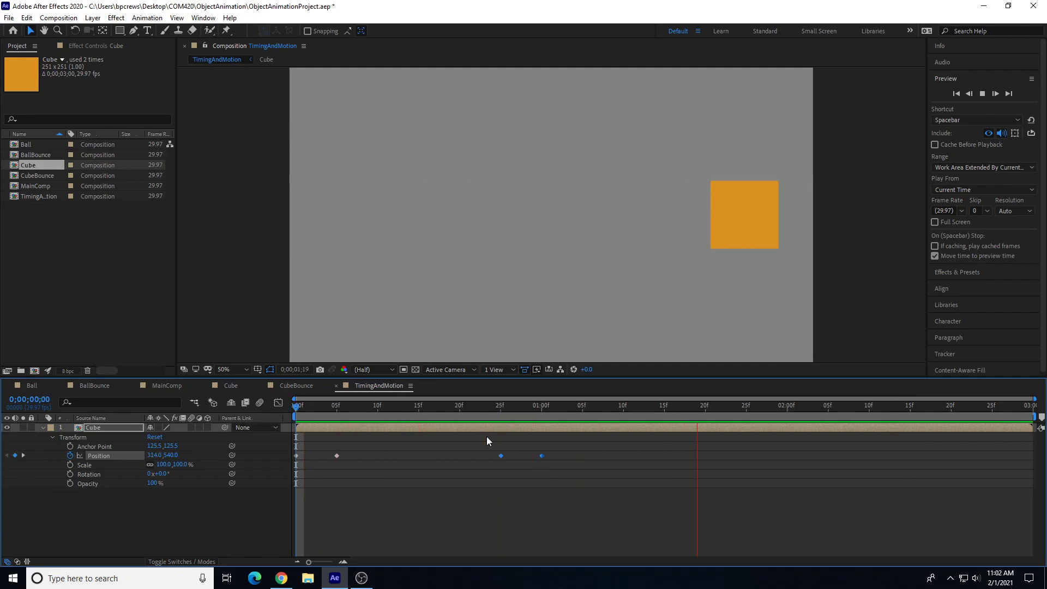
key("space")
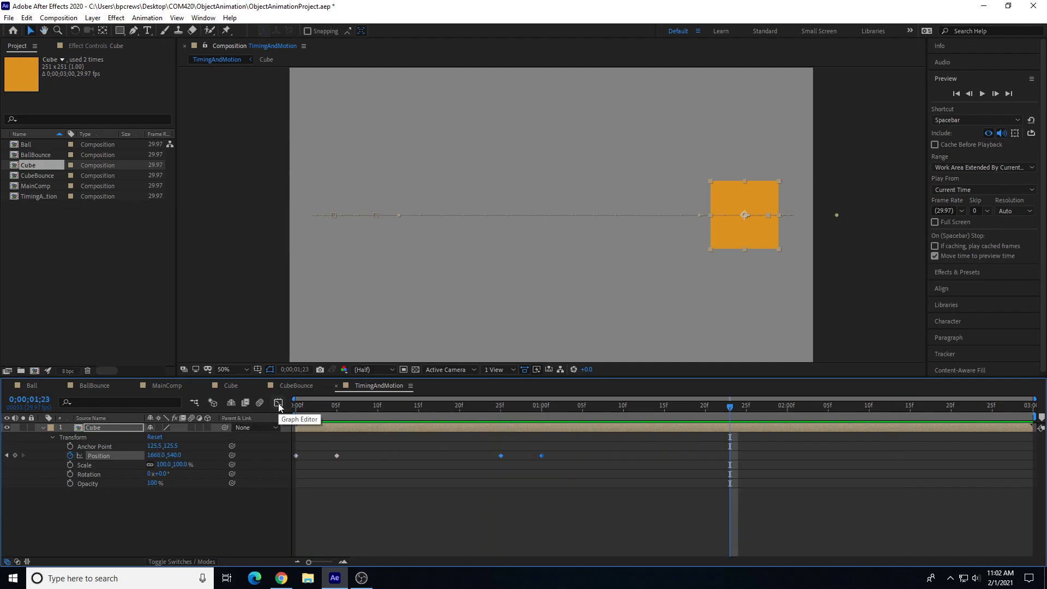
left_click(279, 403)
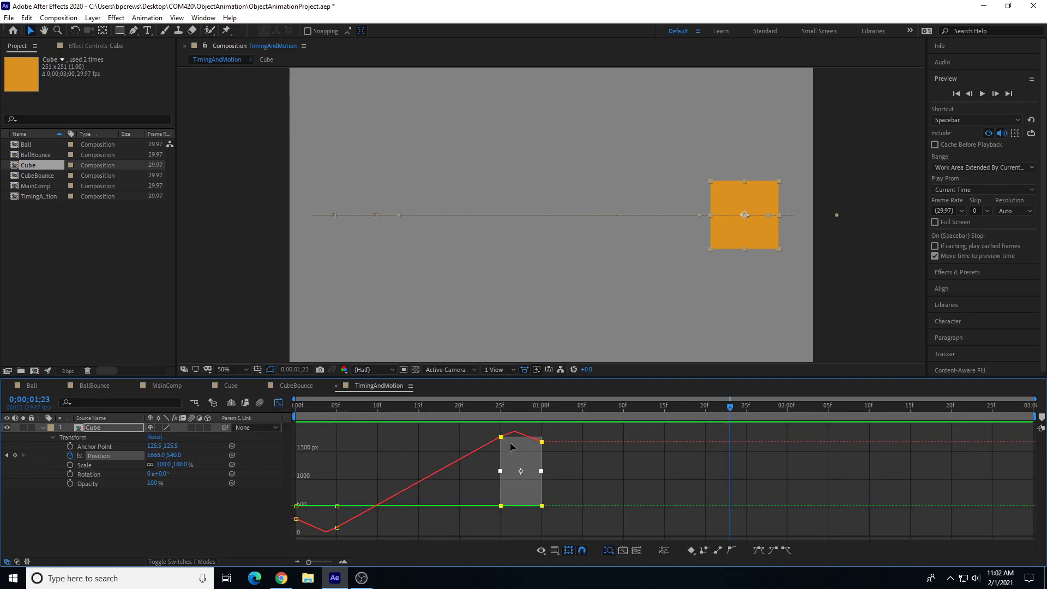
Step: Separate the cube's Position into X and Y dimensions and display the X Position curve
right_click(103, 460)
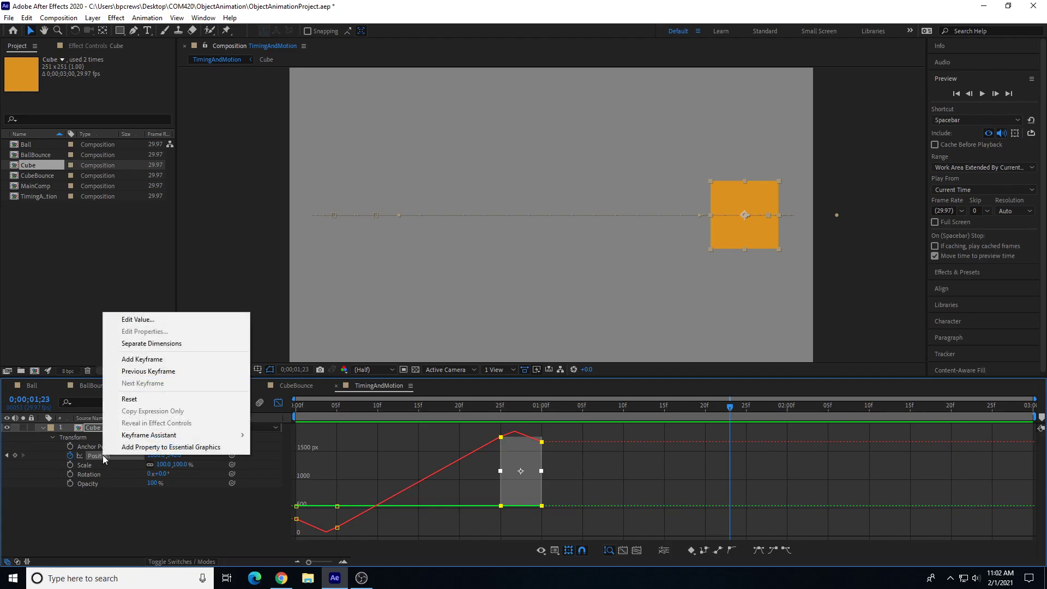
left_click(158, 344)
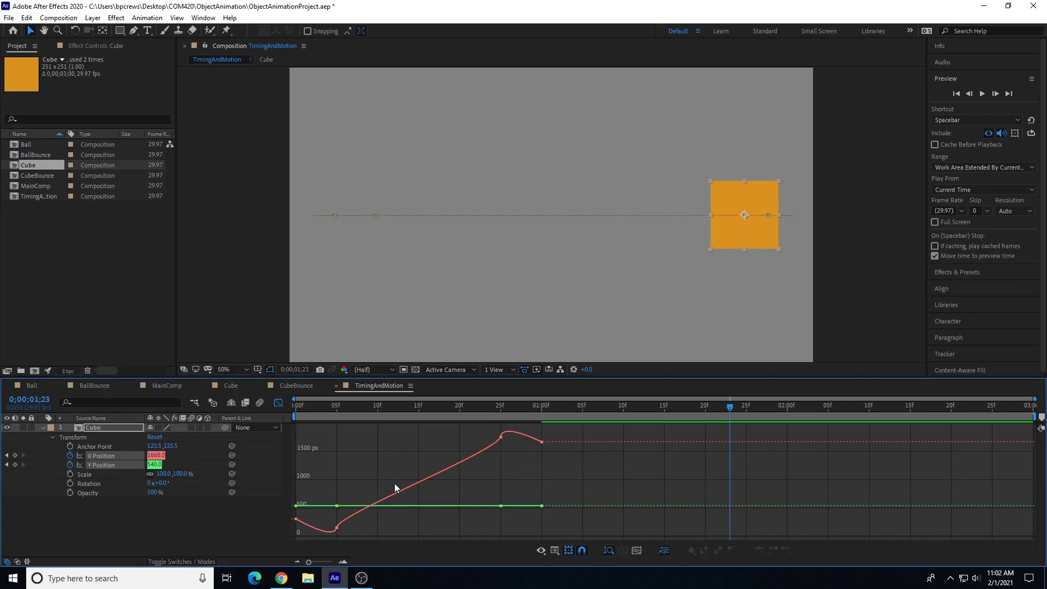
left_click_drag(307, 408, 328, 418)
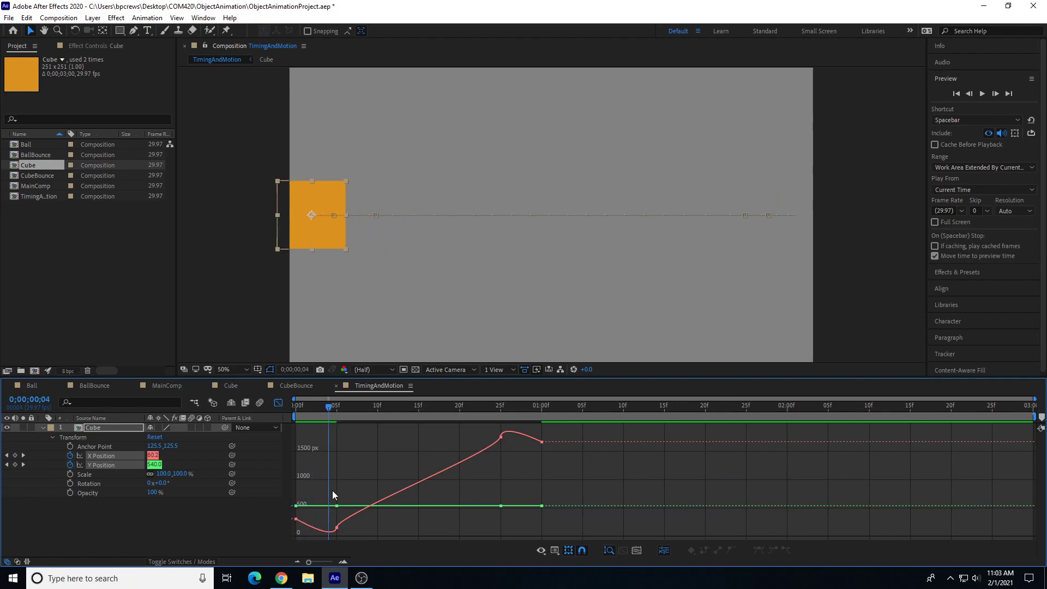
left_click_drag(309, 562, 329, 564)
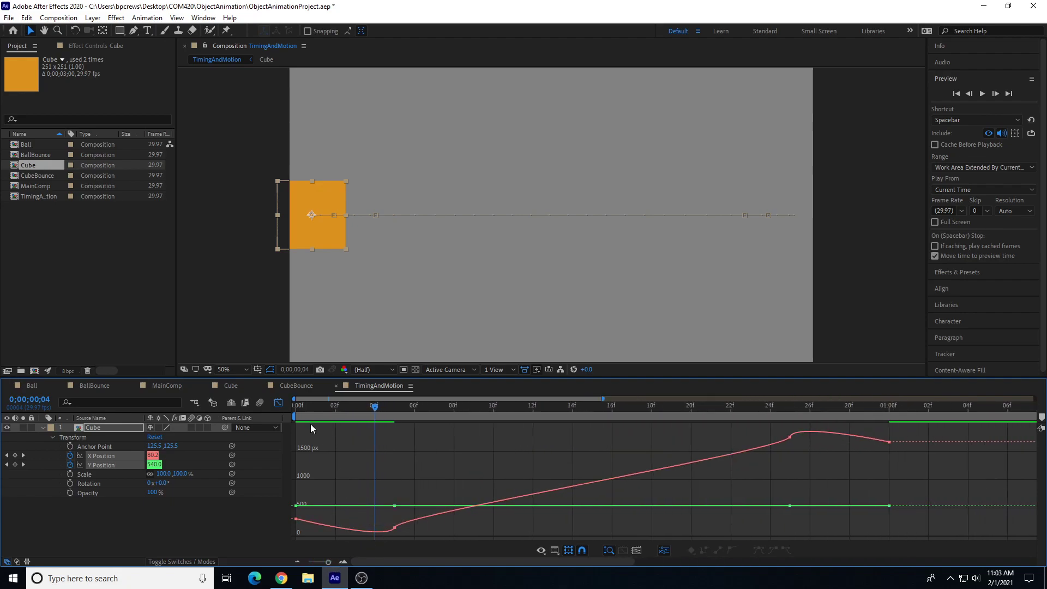
left_click(103, 465)
left_click(106, 456)
Step: Apply Easy Ease to all X Position keyframes and preview the motion from the start
left_click_drag(909, 432, 286, 538)
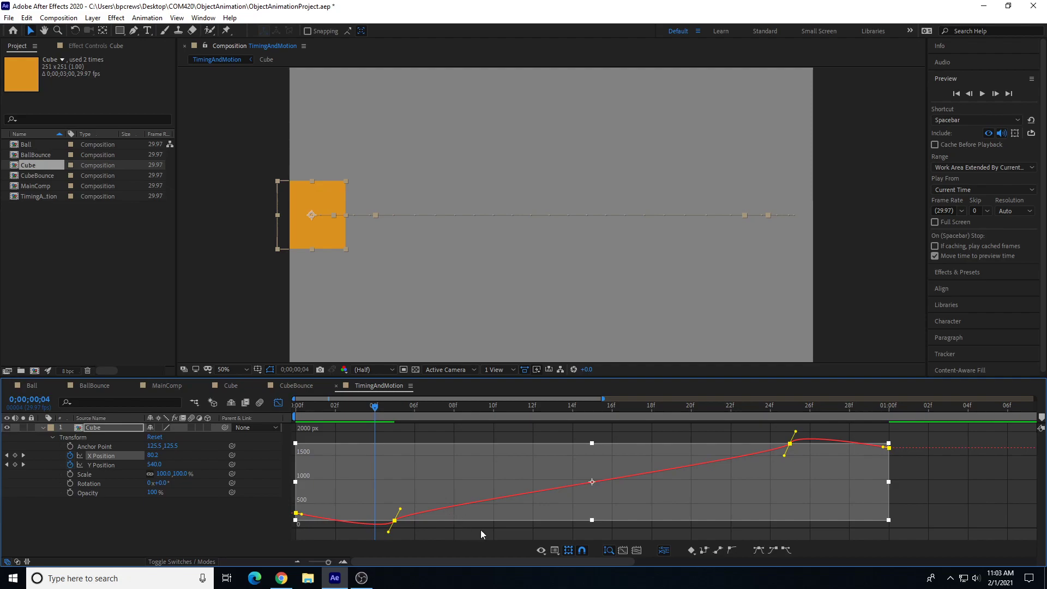
left_click(774, 550)
left_click(786, 553)
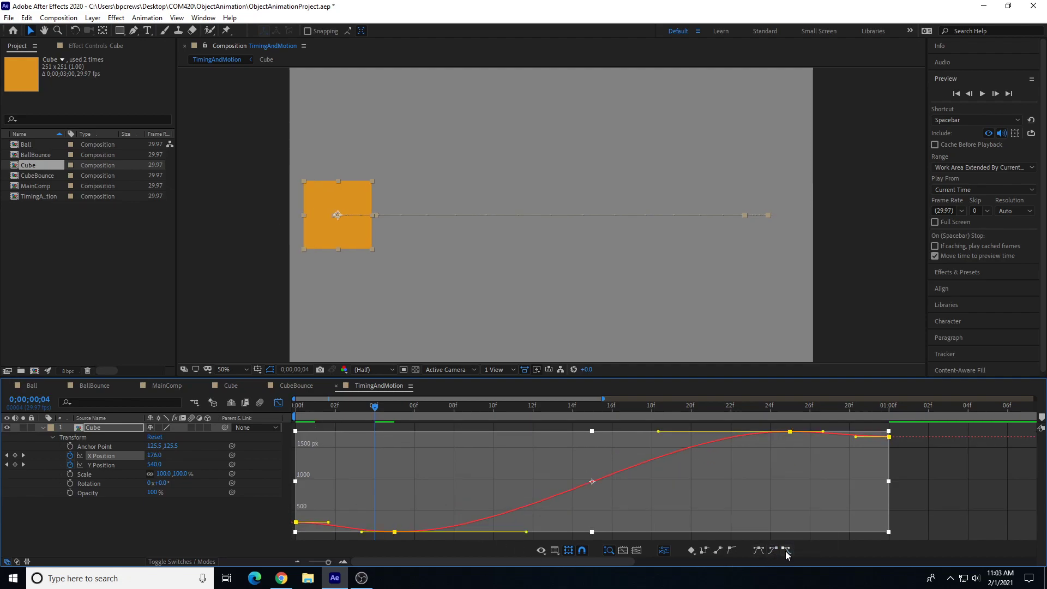
left_click(947, 494)
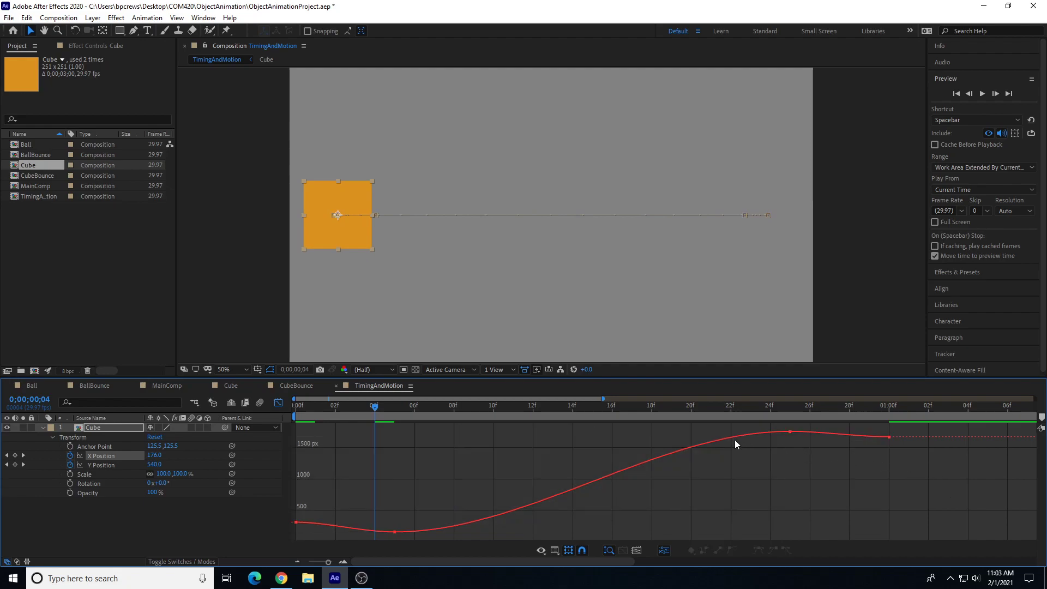
key("Home")
key("space")
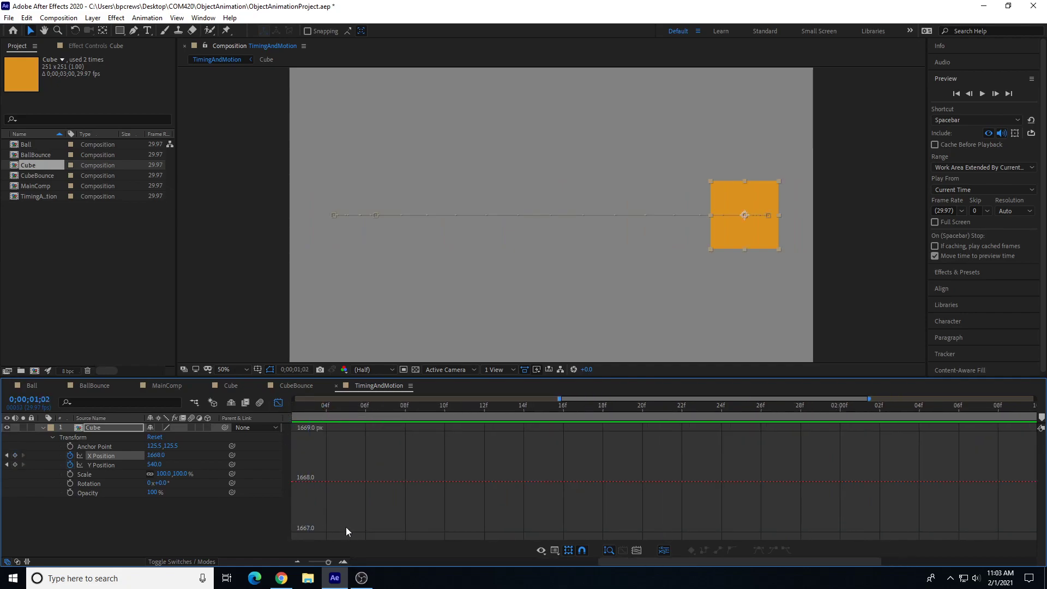
Step: Adjust the Bezier handles of the X Position keyframes and convert the 25-frame keyframe to linear
left_click_drag(327, 562, 289, 558)
left_click(321, 562)
left_click_drag(649, 562, 588, 561)
left_click_drag(346, 503, 379, 535)
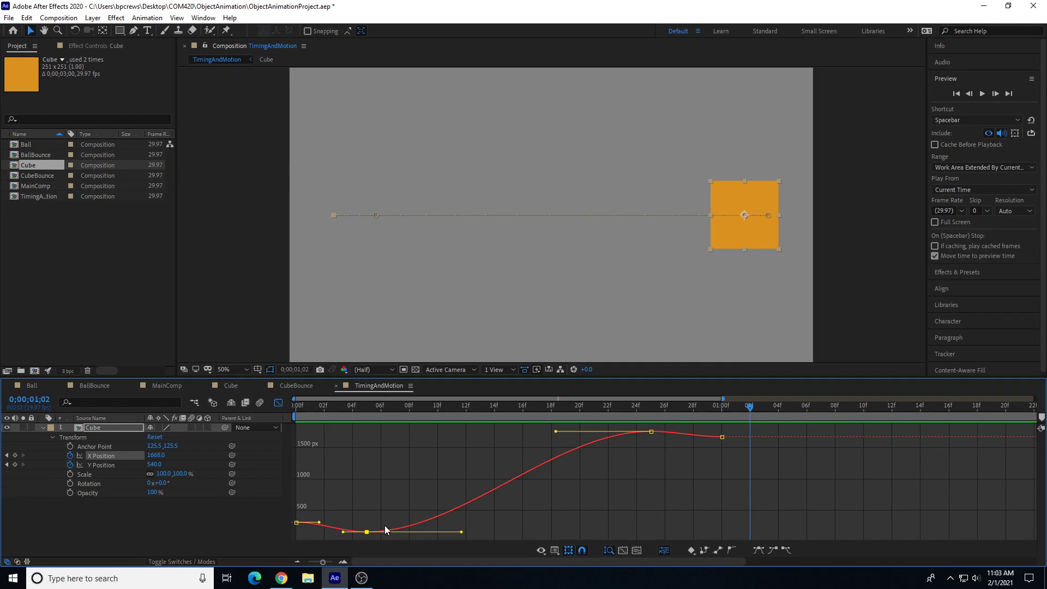
left_click_drag(343, 532, 312, 531)
left_click_drag(554, 434, 548, 433)
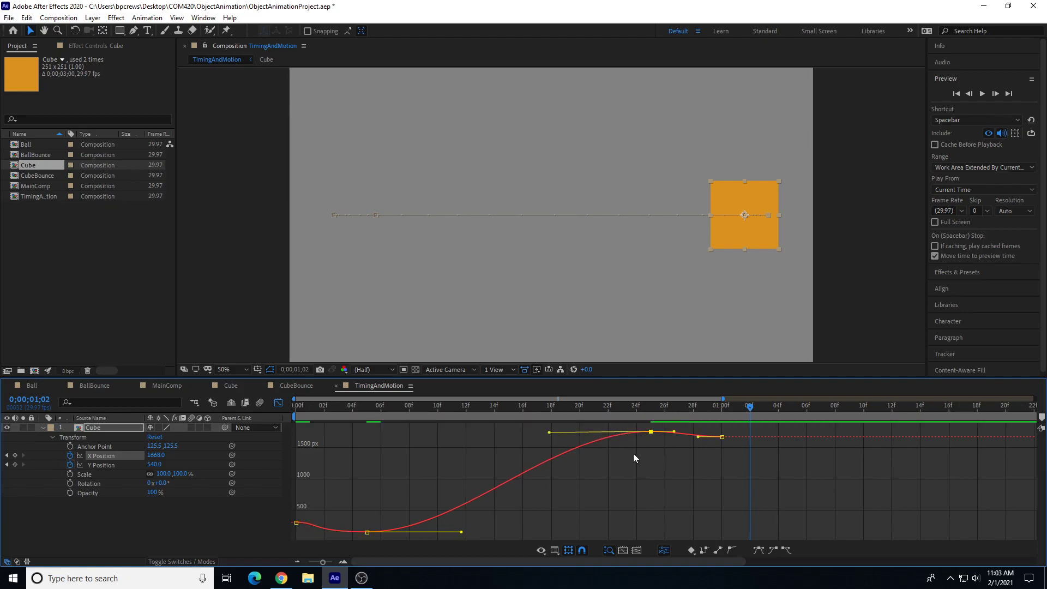
left_click_drag(667, 431, 666, 432)
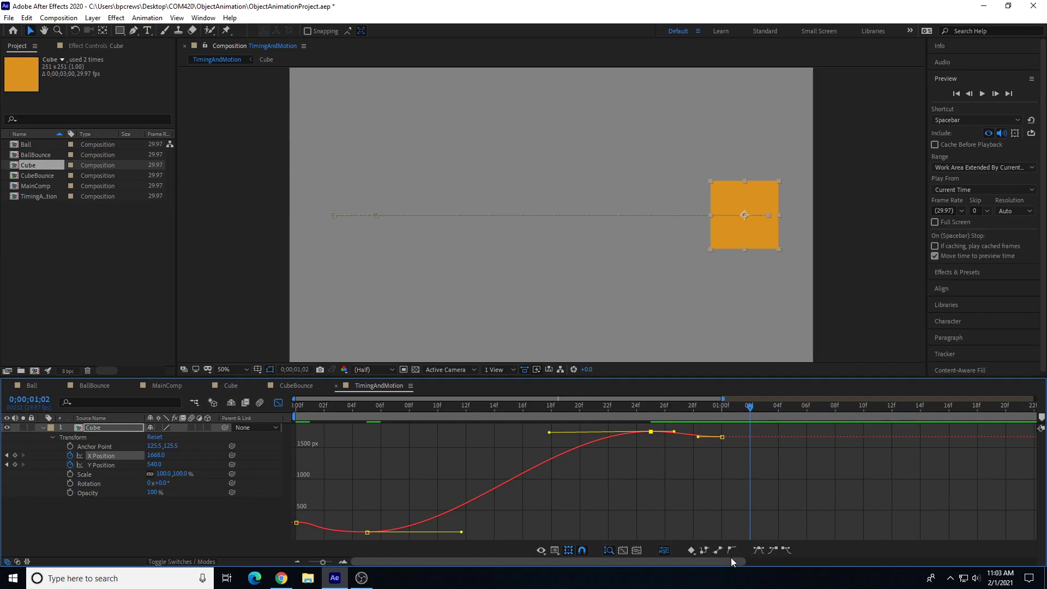
left_click(719, 548)
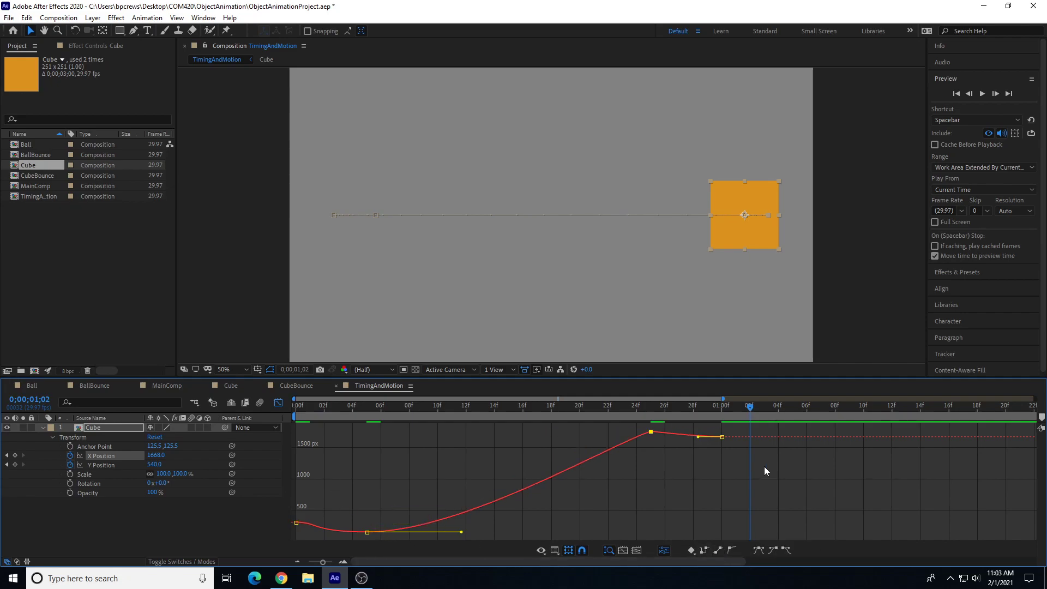
Step: Convert all X Position keyframes to linear interpolation
left_click_drag(747, 427, 307, 534)
left_click(719, 550)
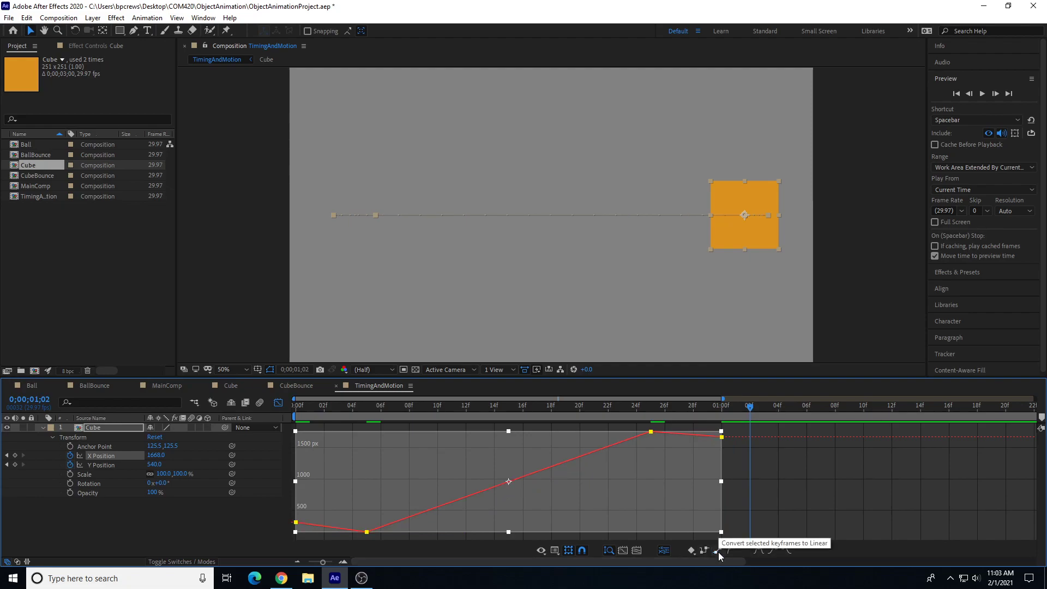
Step: Return to the start and preview the linear motion
left_click_drag(482, 407, 294, 407)
key("space")
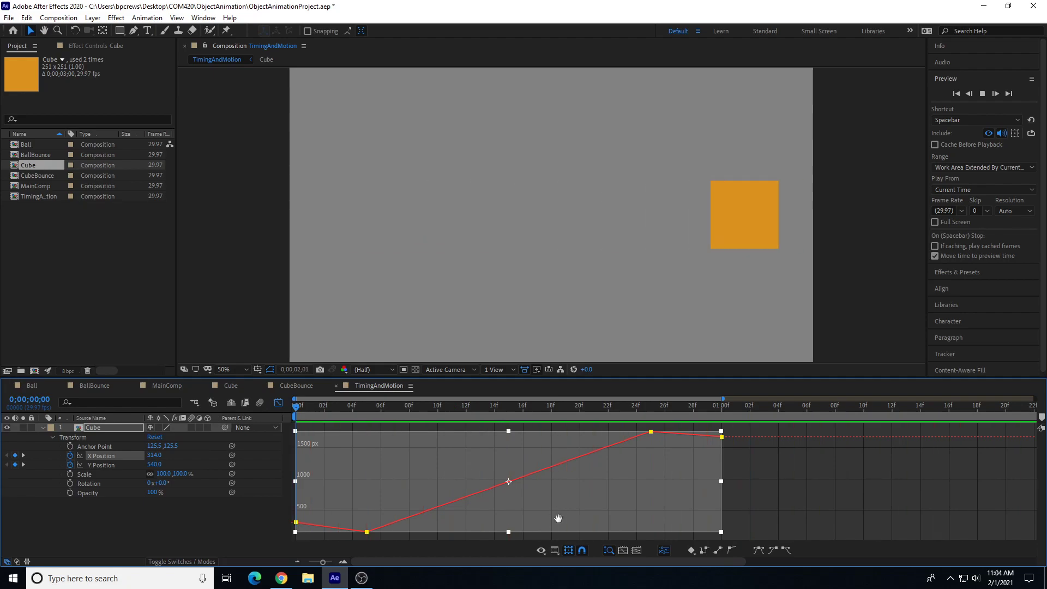
key("space")
Step: Shorten the work area to end at 1 second and preview the animation
left_click_drag(322, 564, 281, 559)
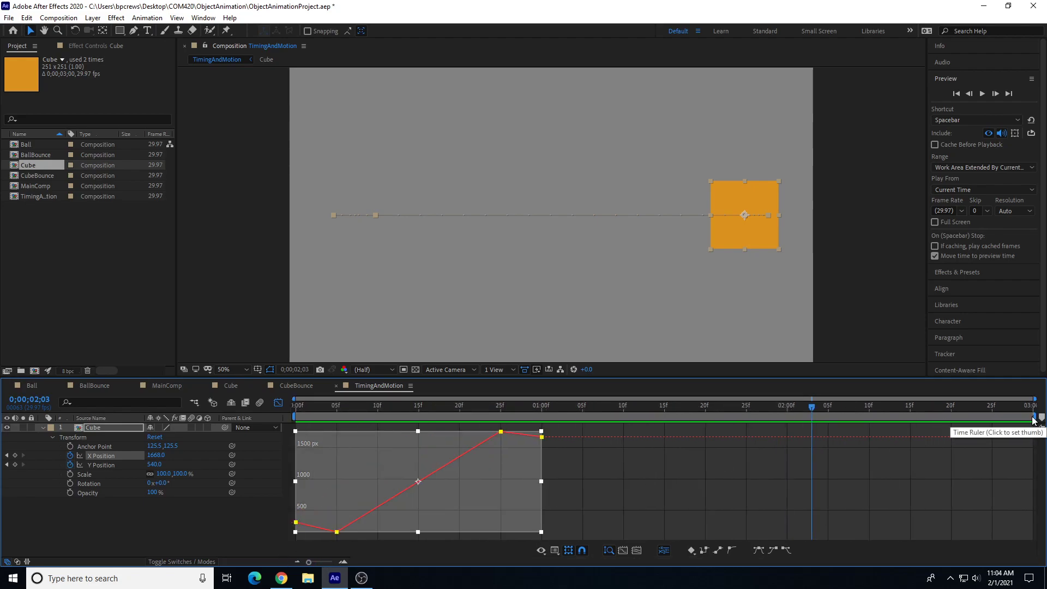
left_click_drag(1035, 416, 548, 462)
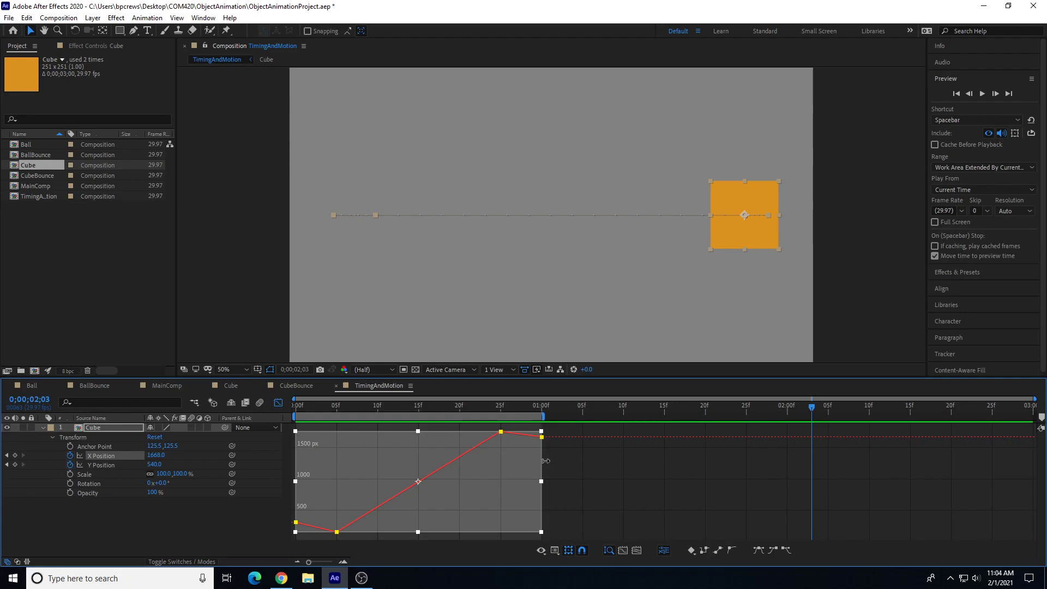
key("space")
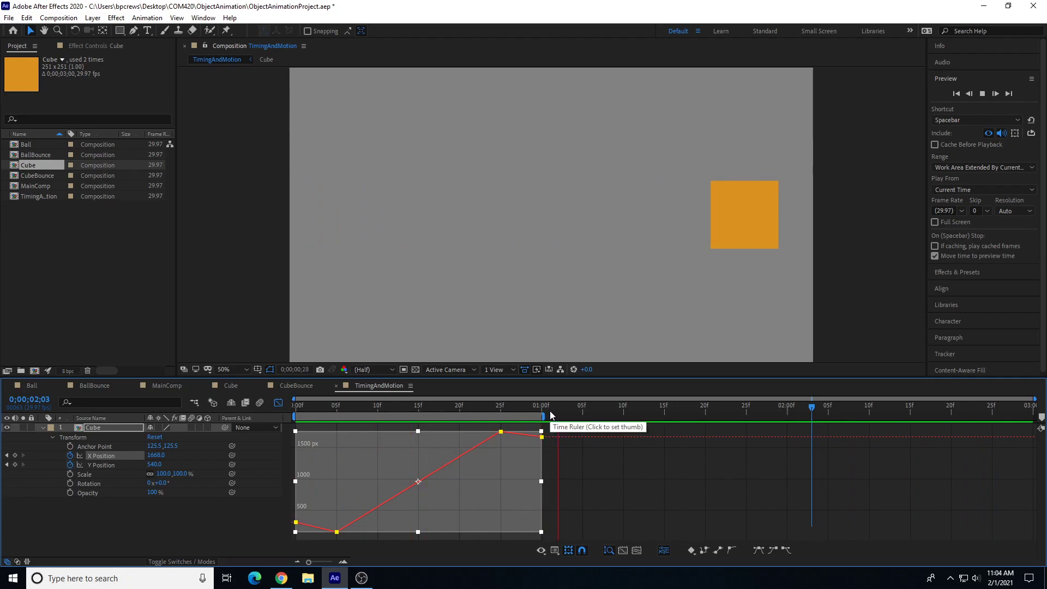
key("space")
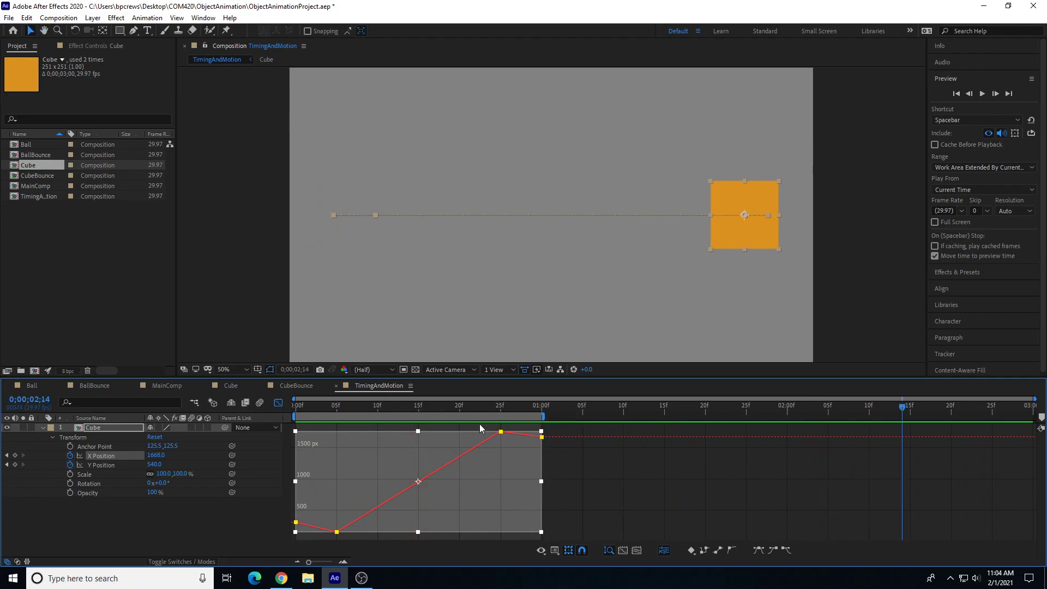
Step: Switch back to the keyframe view, zoom the timeline in, and preview and scrub the animation
left_click(279, 404)
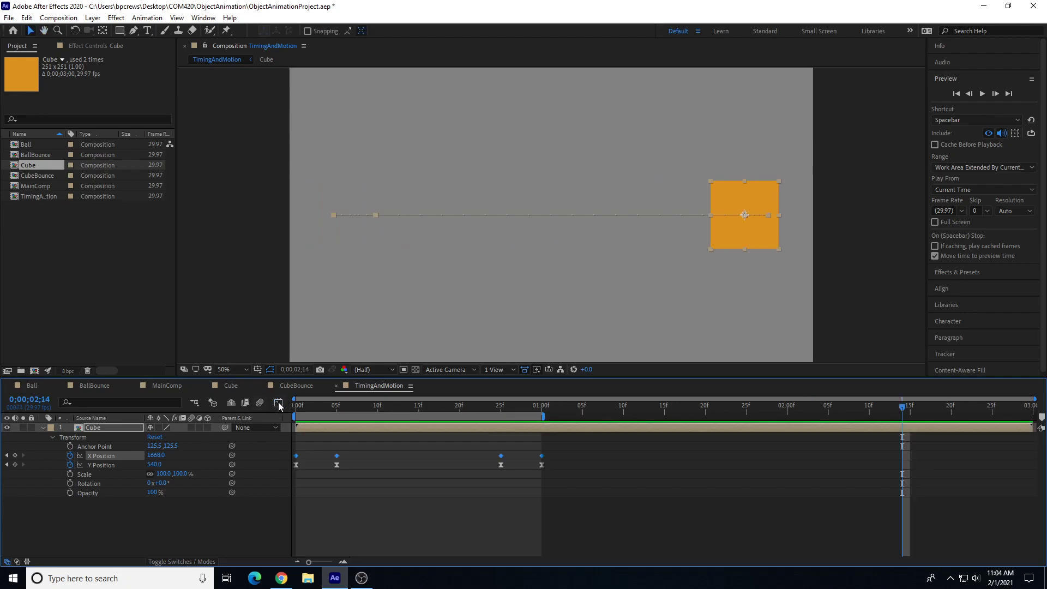
left_click(620, 407)
key("space")
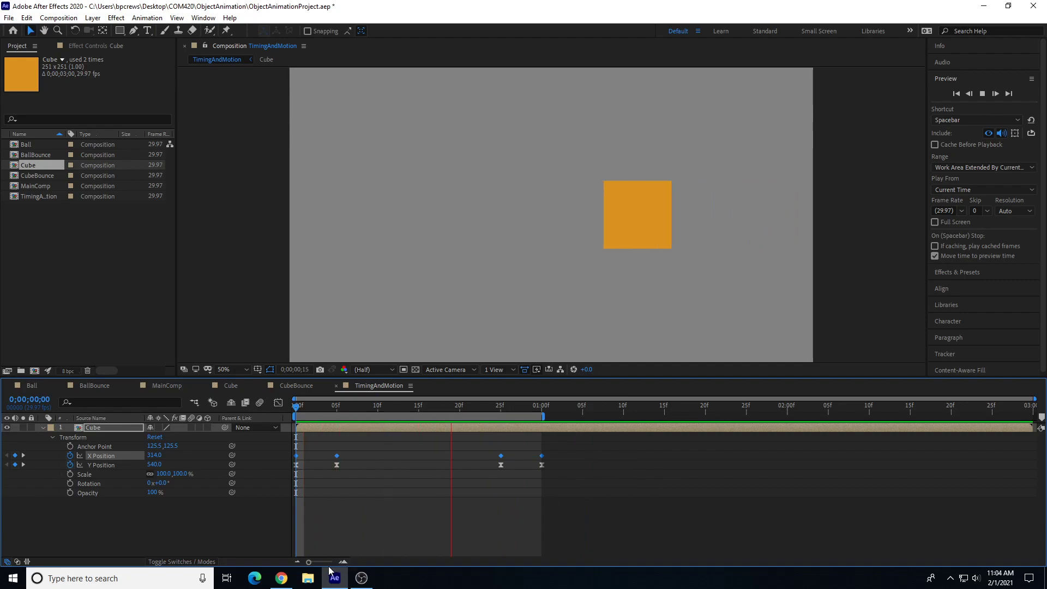
left_click_drag(310, 564, 334, 564)
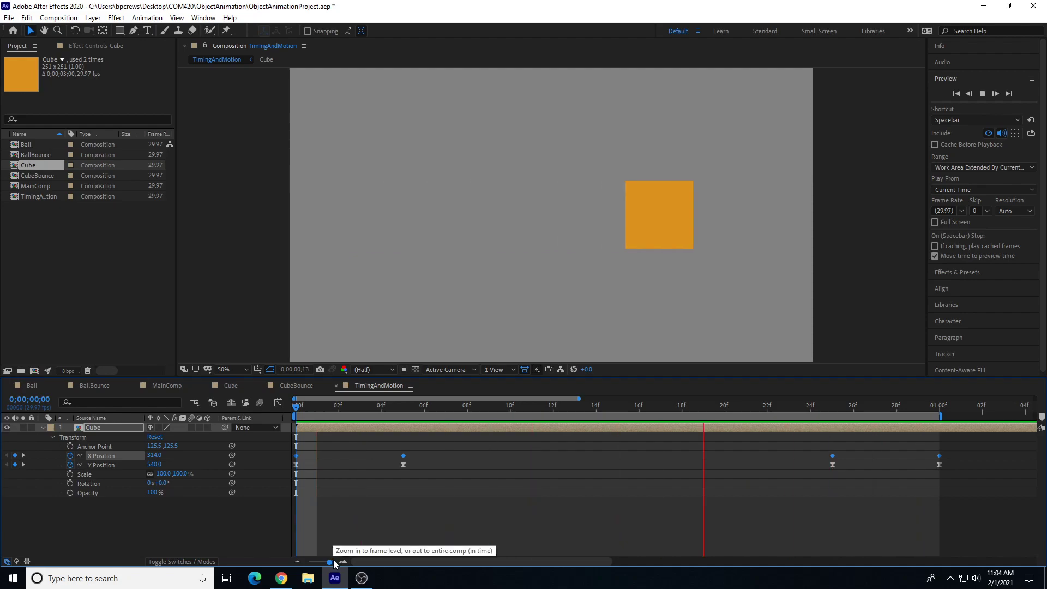
left_click_drag(390, 404, 854, 456)
Step: Reopen the Graph Editor and scrub and preview the X Position curve around its keyframes
left_click(279, 404)
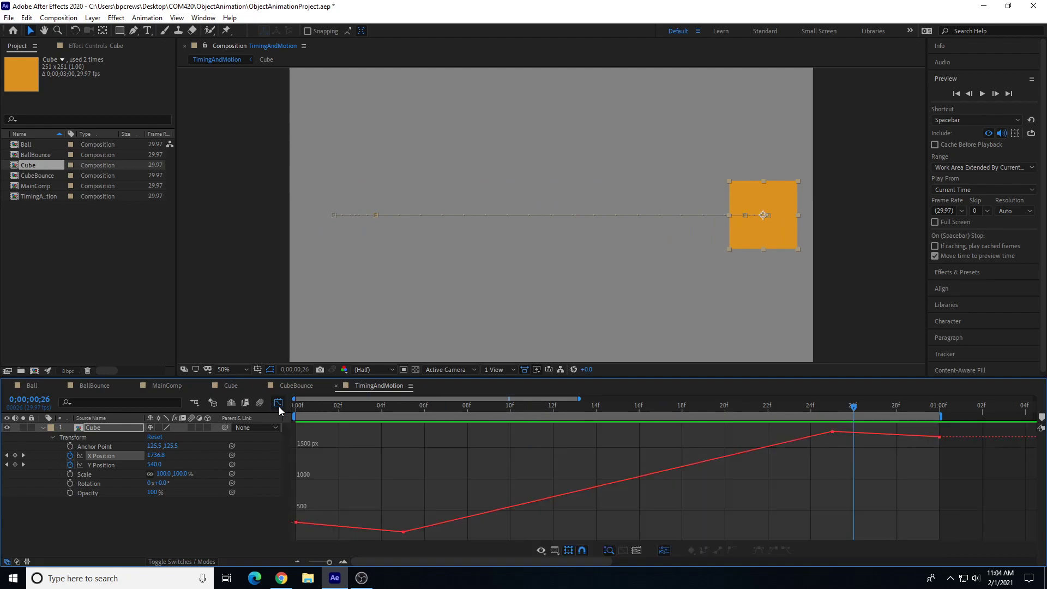
mouse_move(296, 525)
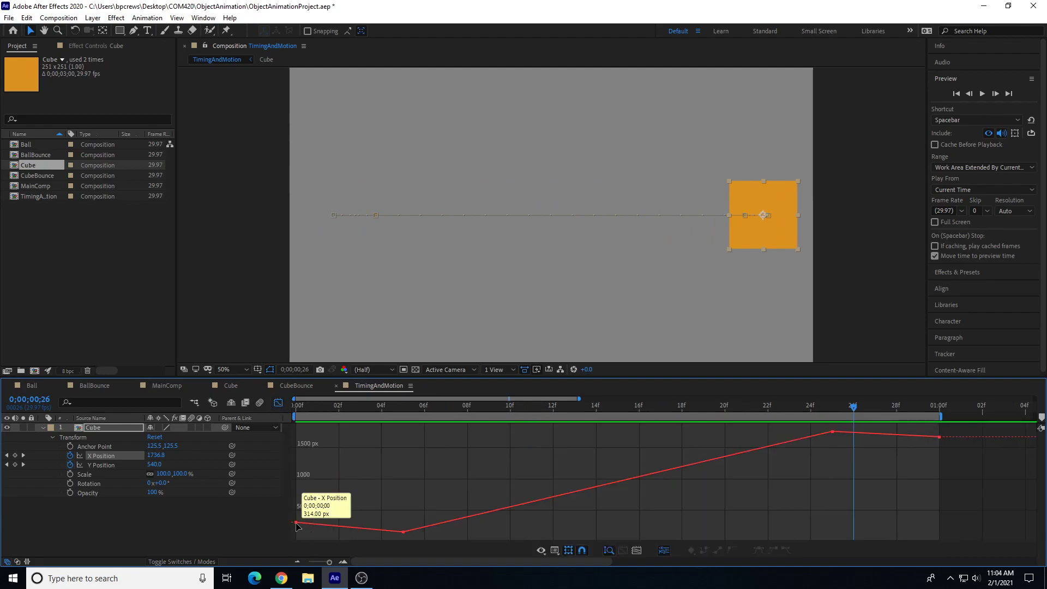
left_click_drag(329, 409, 811, 445)
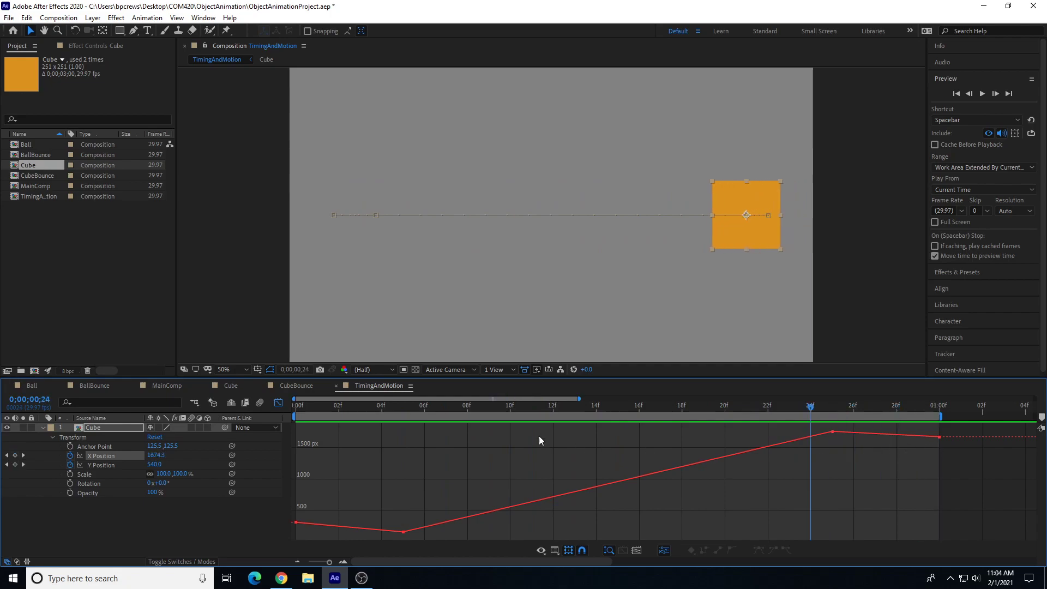
left_click(388, 404)
key("space")
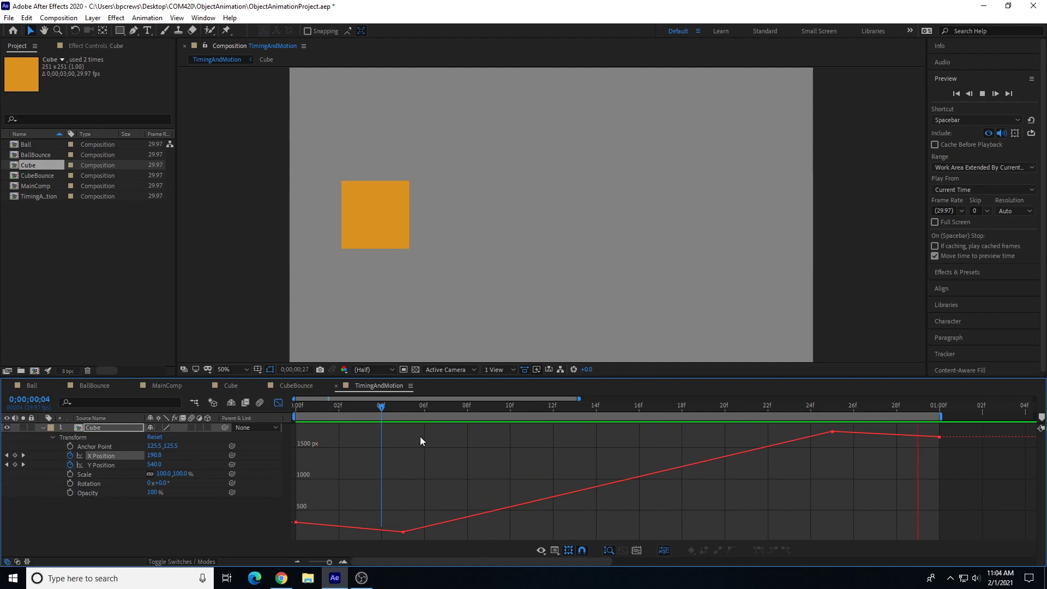
key("space")
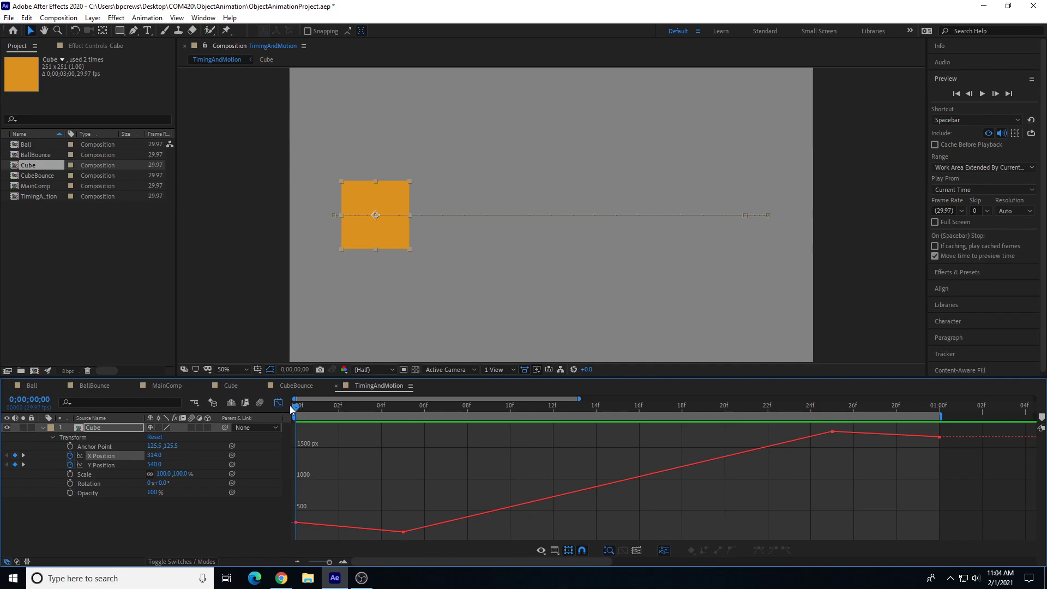
left_click_drag(304, 417, 798, 447)
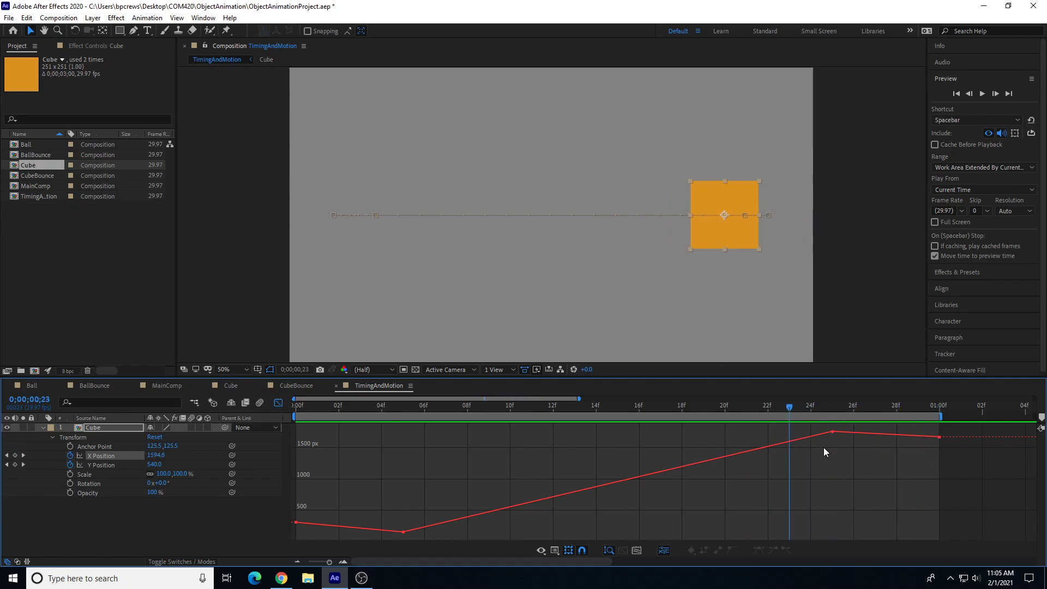
key("space")
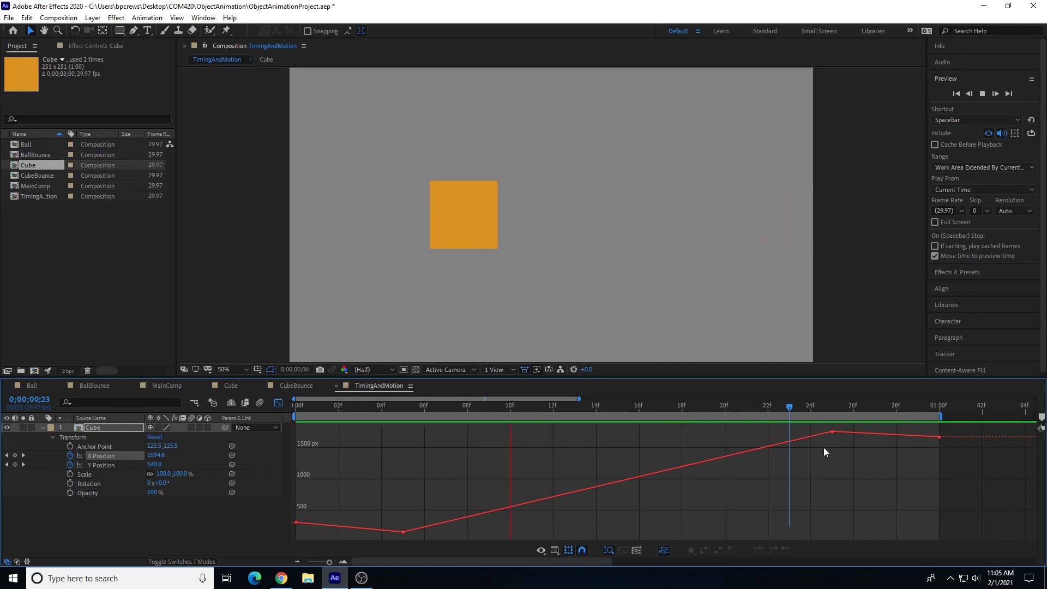
left_click_drag(823, 406, 921, 405)
key("space")
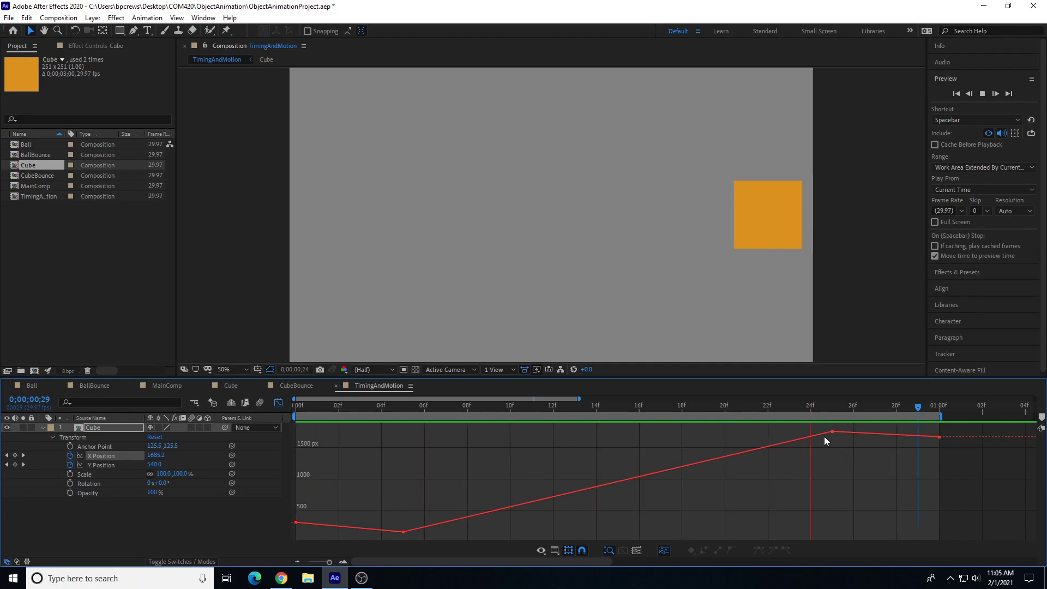
key("space")
Step: Extend the work area end to about 1 second 10 frames and preview the animation
left_click_drag(946, 418, 1025, 426)
left_click_drag(331, 565, 327, 565)
left_click_drag(906, 421, 1004, 424)
key("space")
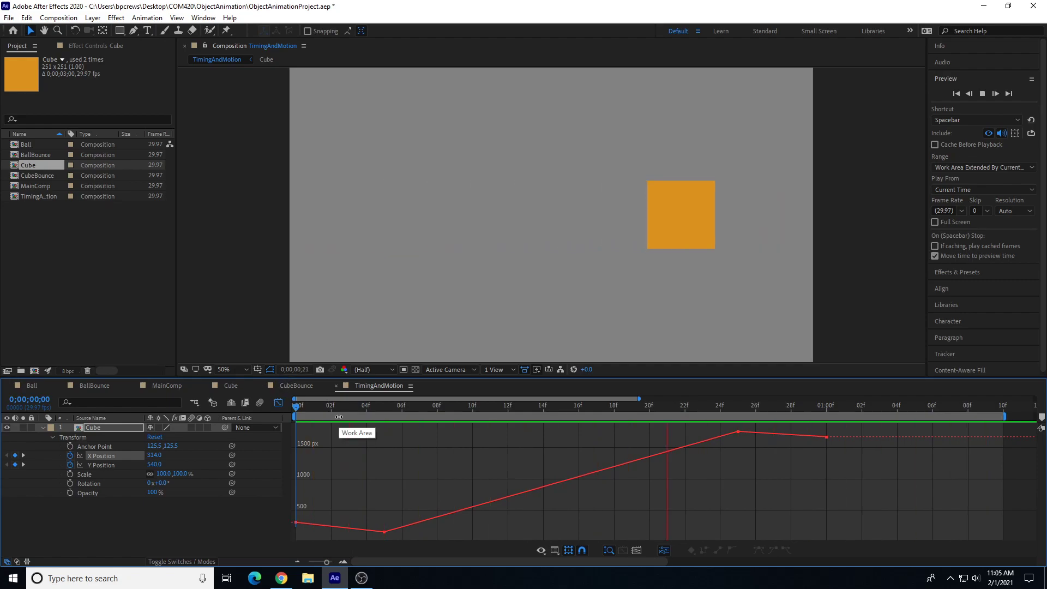
Step: Shorten the work area back to end at 1 second and preview the animation
left_click(956, 416)
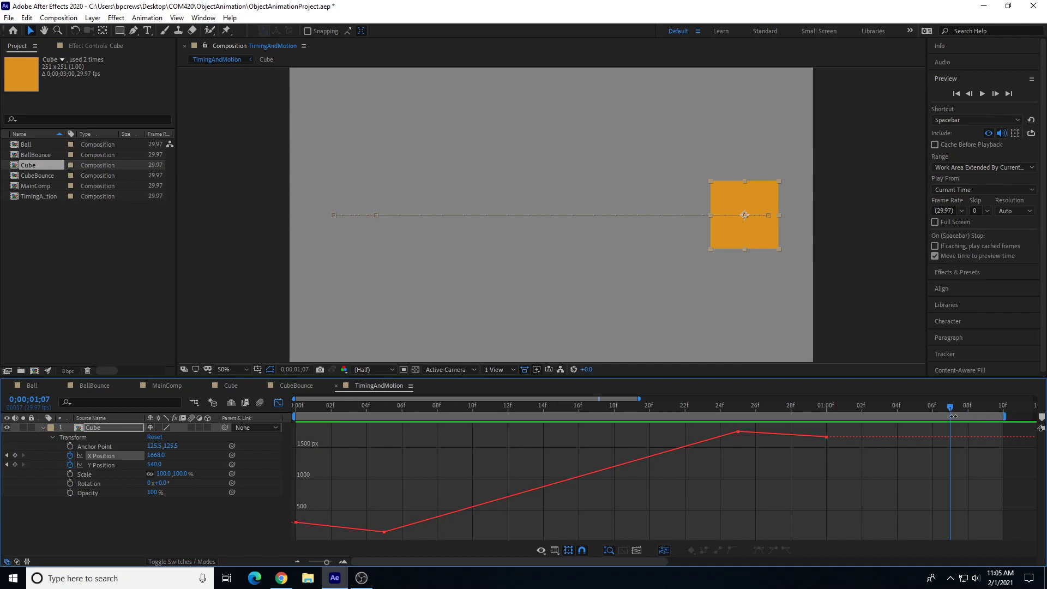
mouse_move(1007, 415)
left_mouse_down()
mouse_move(900, 418)
mouse_move(834, 434)
left_mouse_up()
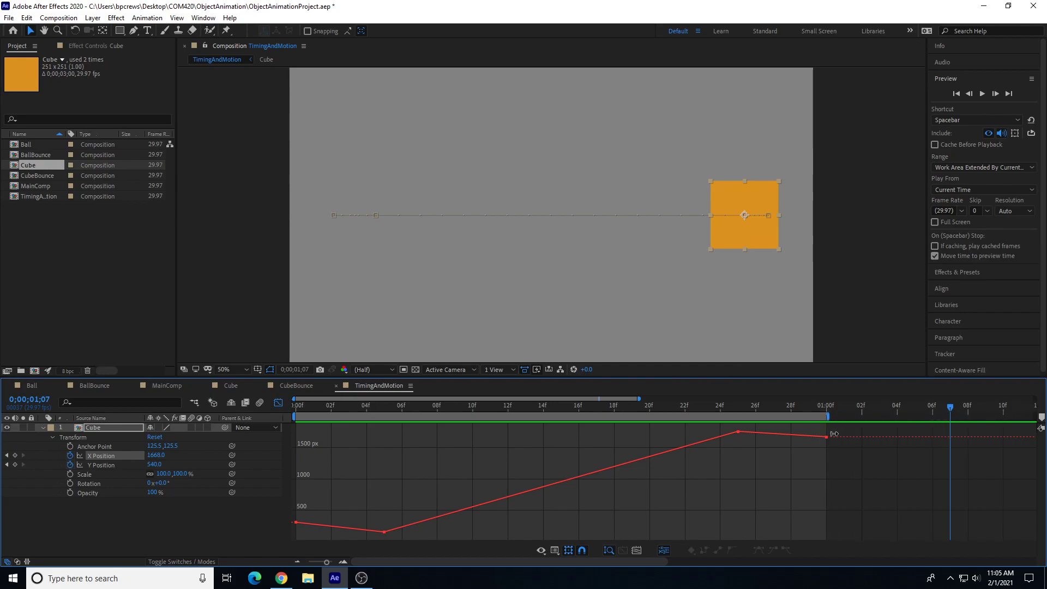
left_click(771, 410)
key("space")
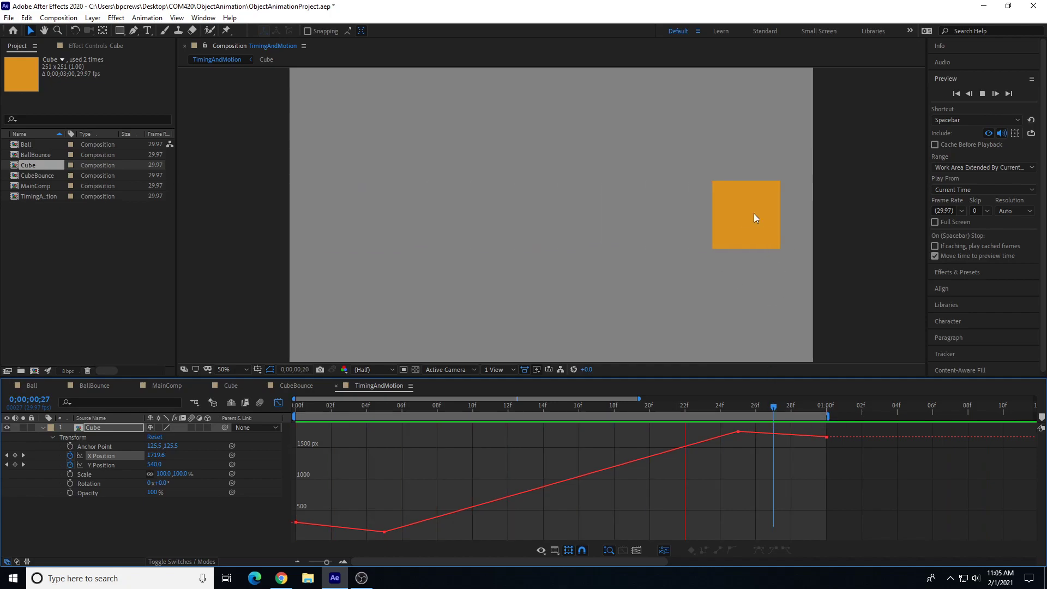
Step: Drag the work area end out again to about 1 second 10 frames and preview the motion
left_click_drag(827, 416, 1003, 415)
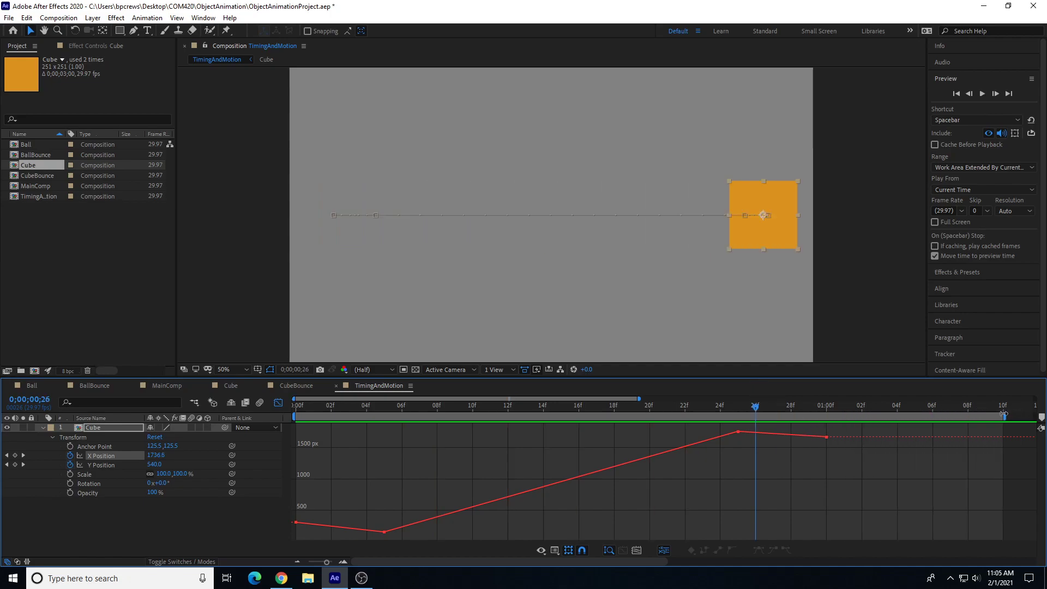
key("space")
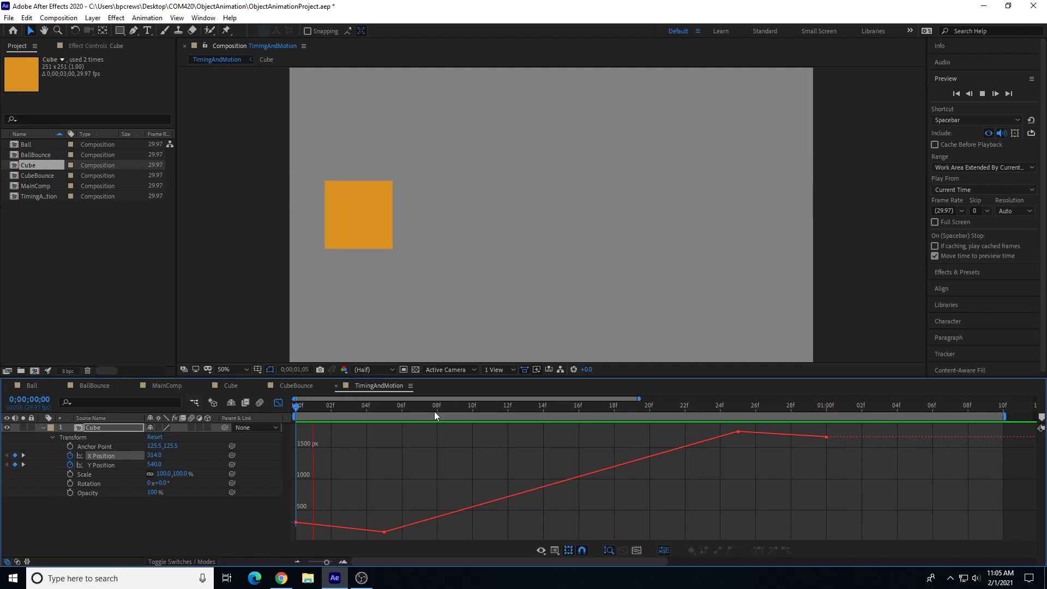
key("space")
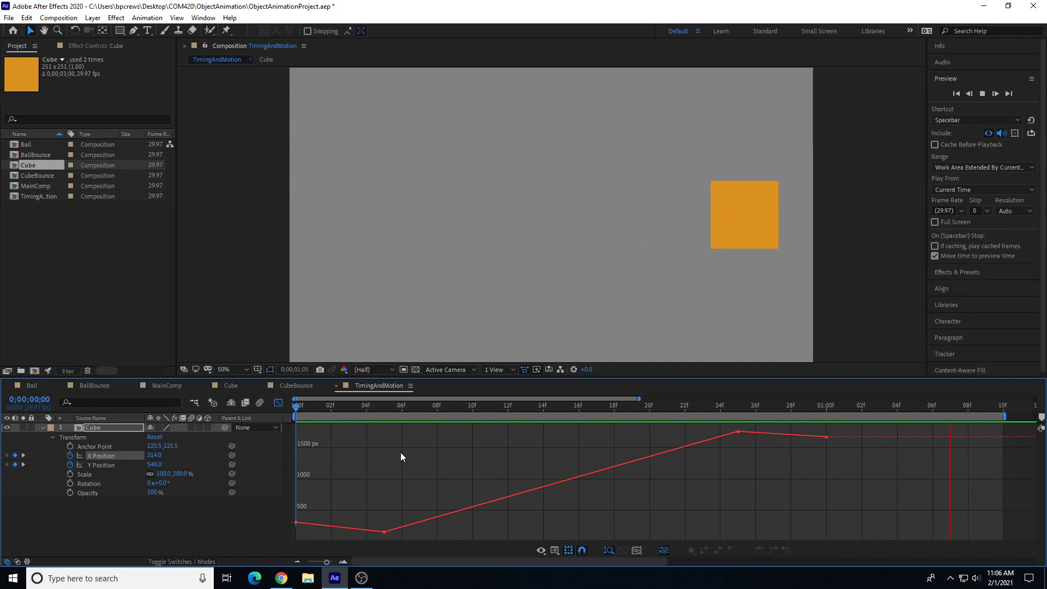
Step: Collapse the Cube layer, leave the Graph Editor for the layer bar view, and preview
left_click(44, 427)
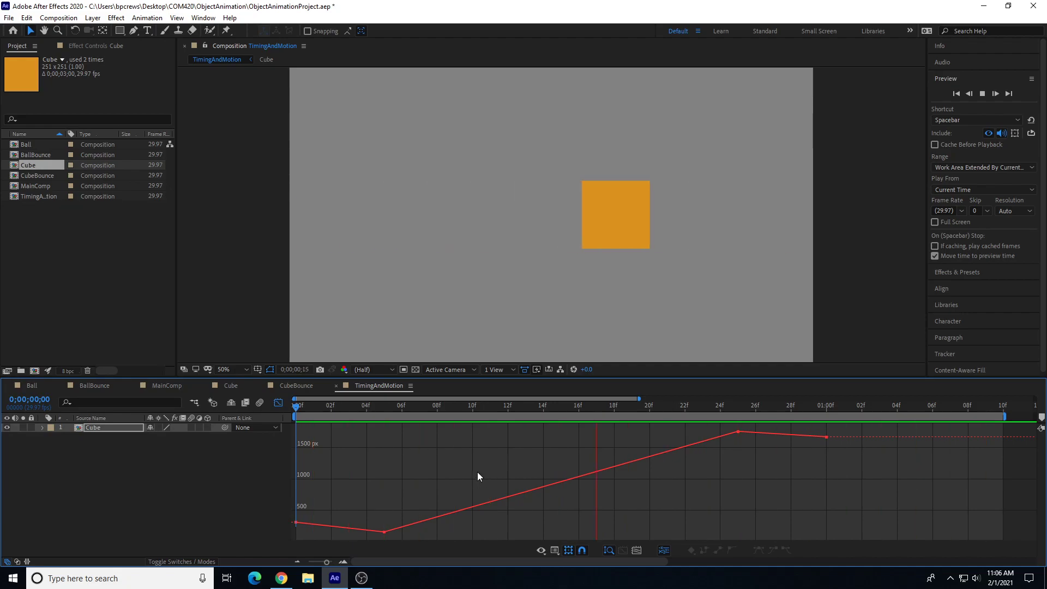
left_click(274, 404)
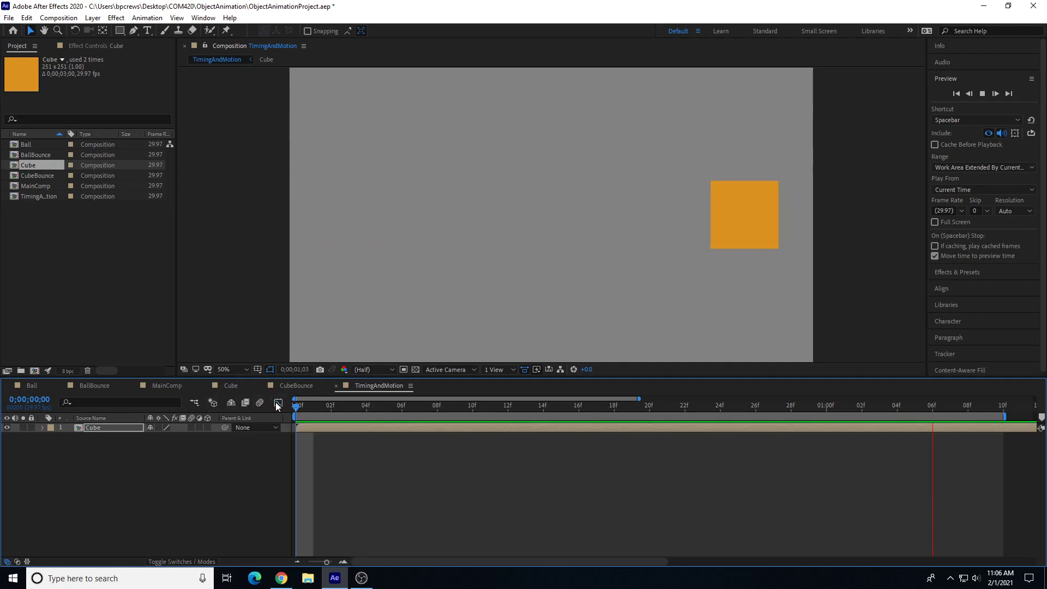
key("space")
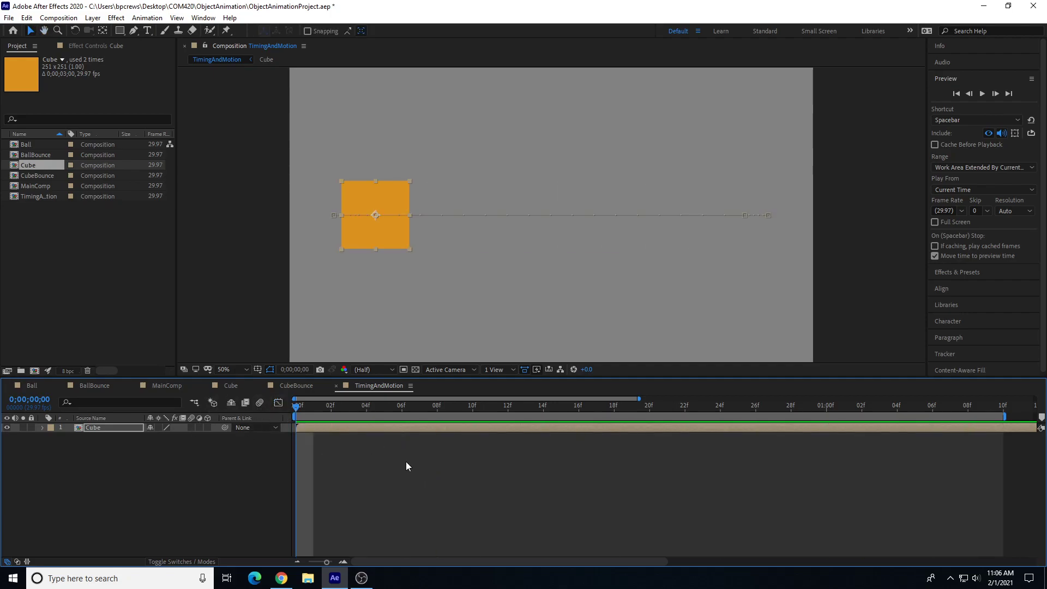
left_click(96, 429)
key("ctrl+d")
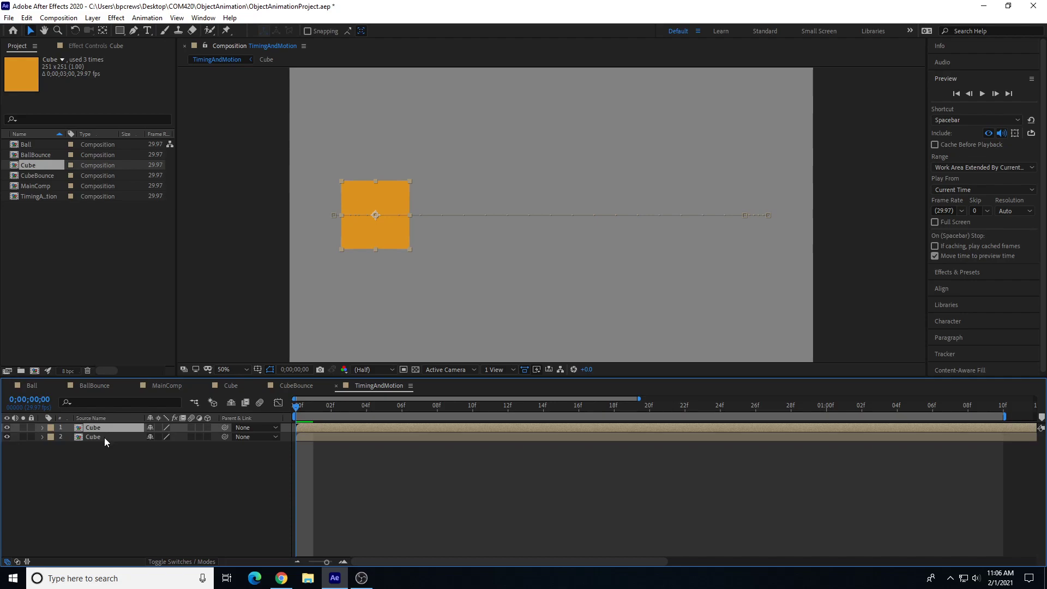
left_click(104, 438)
left_click(42, 437)
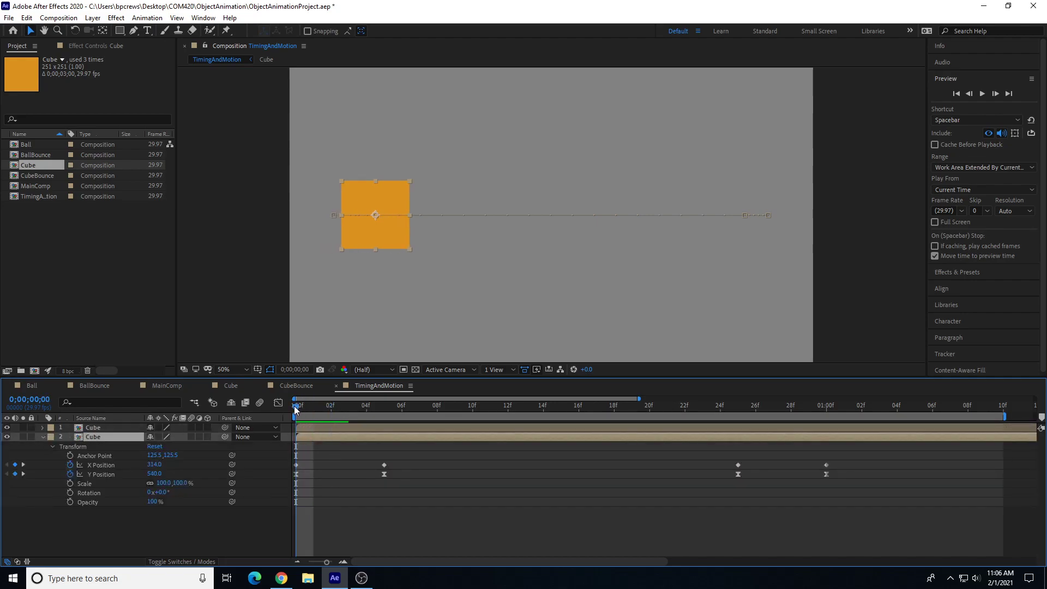
key("Delete")
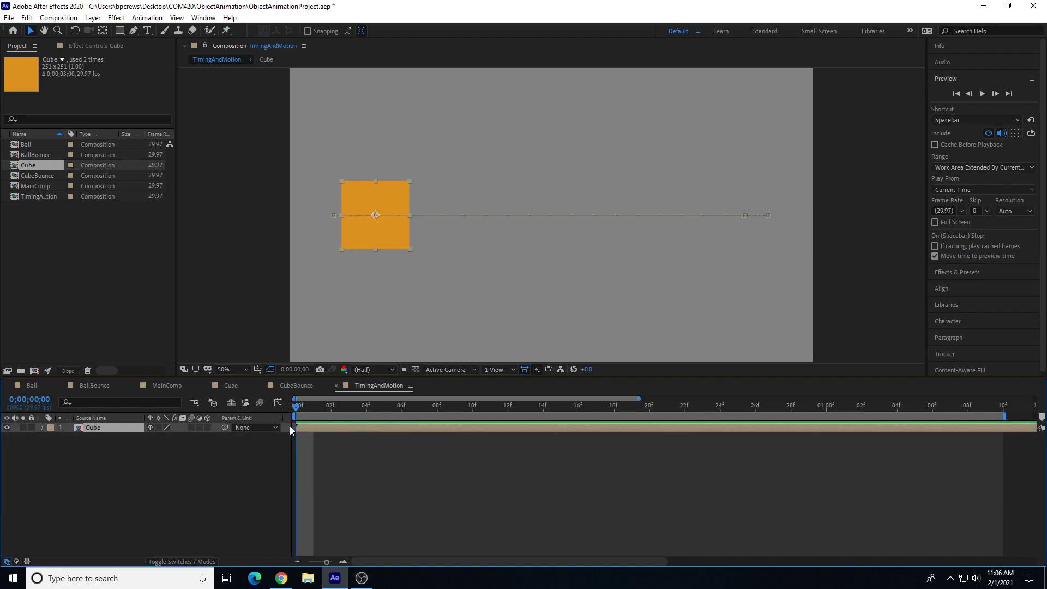
Step: Expand the Cube layer's Transform properties and delete all Y Position keyframes
left_click(43, 427)
left_click(52, 437)
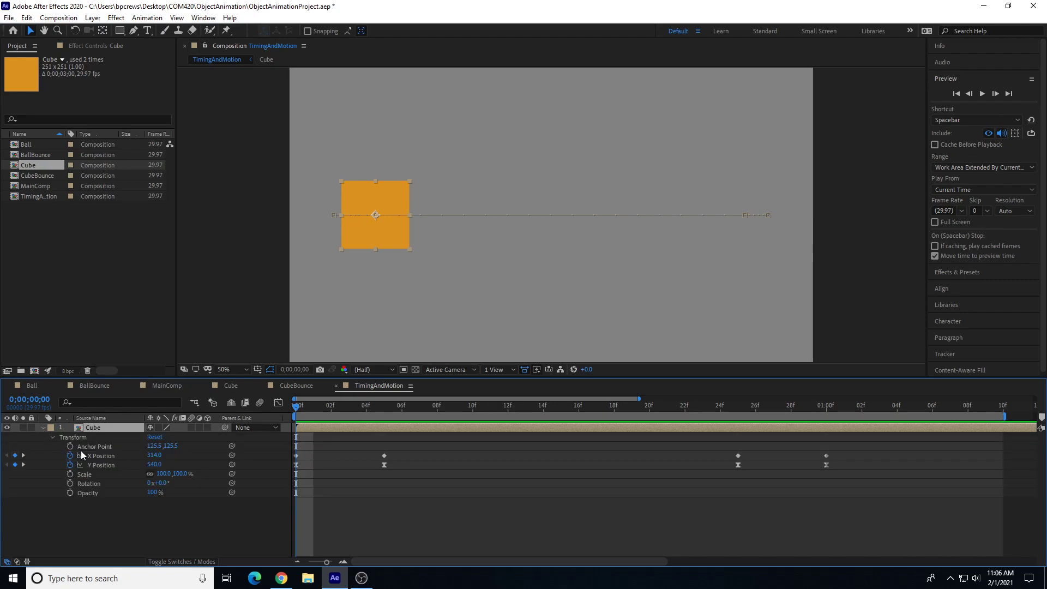
left_click(90, 467)
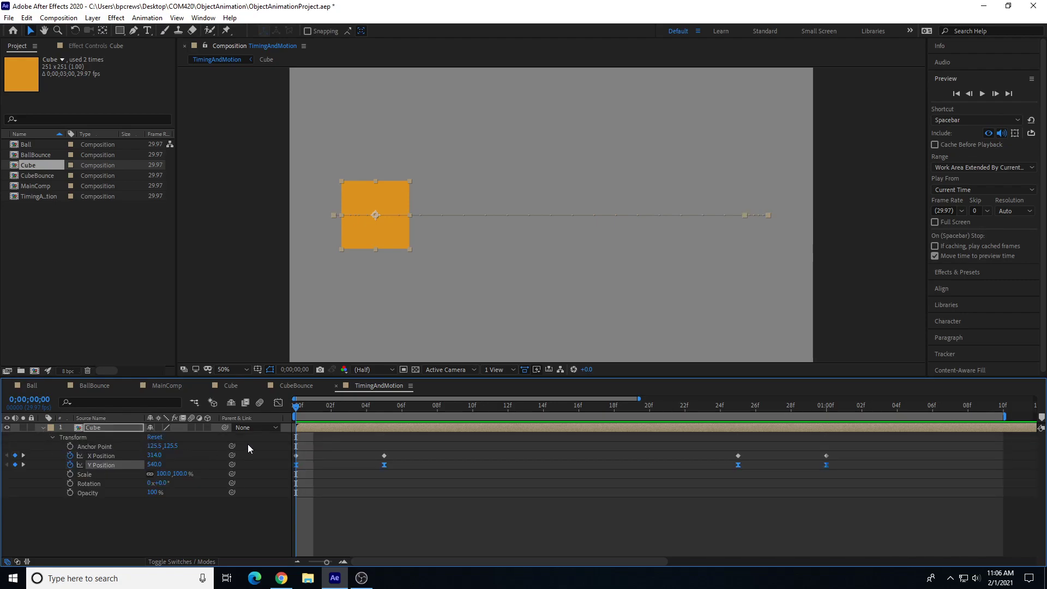
left_click_drag(839, 480, 291, 468)
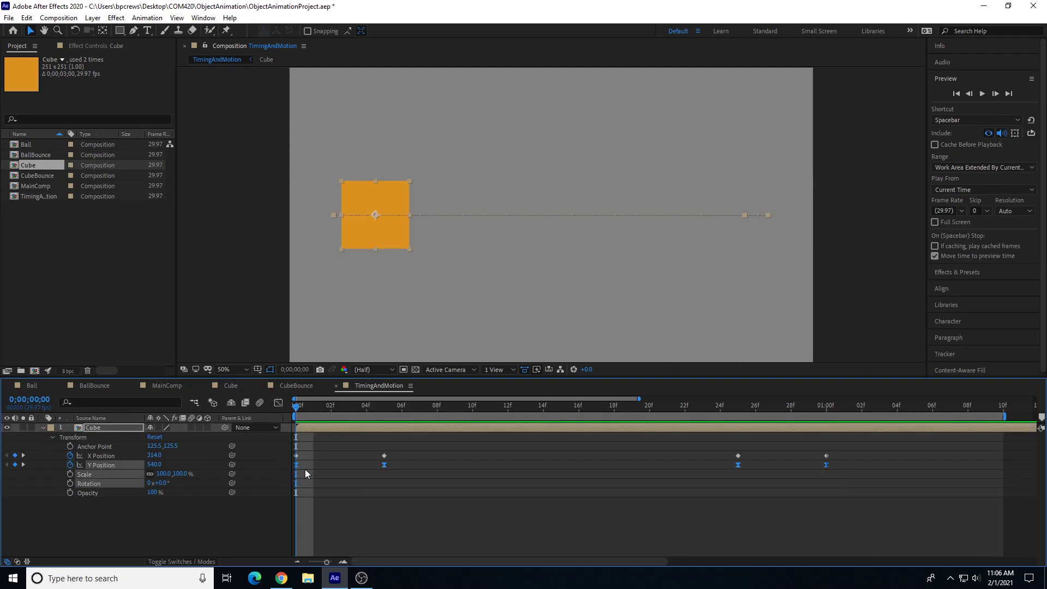
key("Delete")
left_click_drag(297, 412, 209, 473)
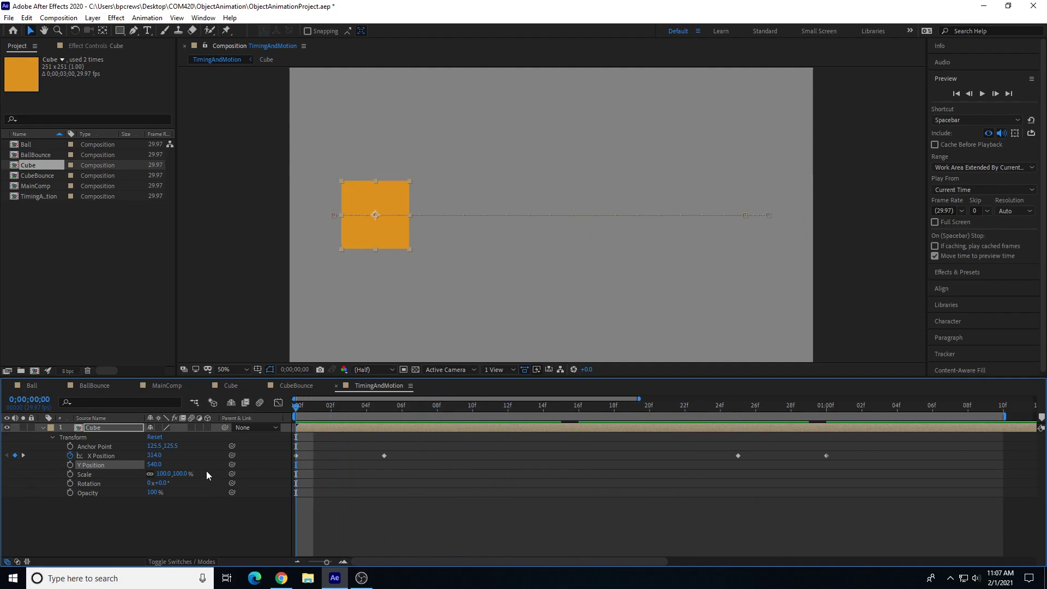
Step: Duplicate the Cube layer, move the copy up above the original in the frame, and preview
left_click(100, 427)
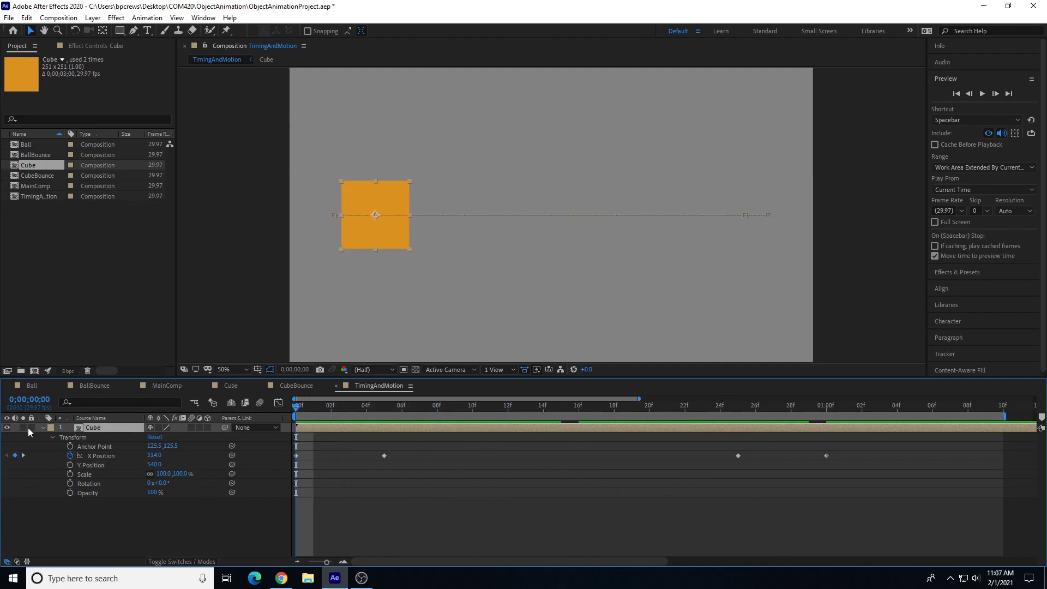
left_click(45, 428)
left_click(104, 429)
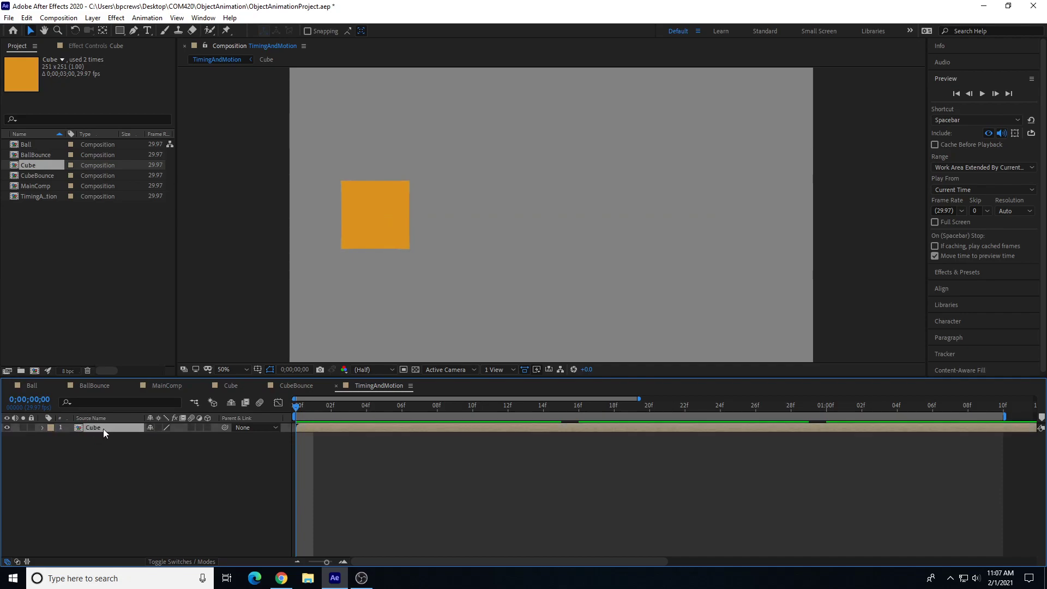
key("ctrl+d")
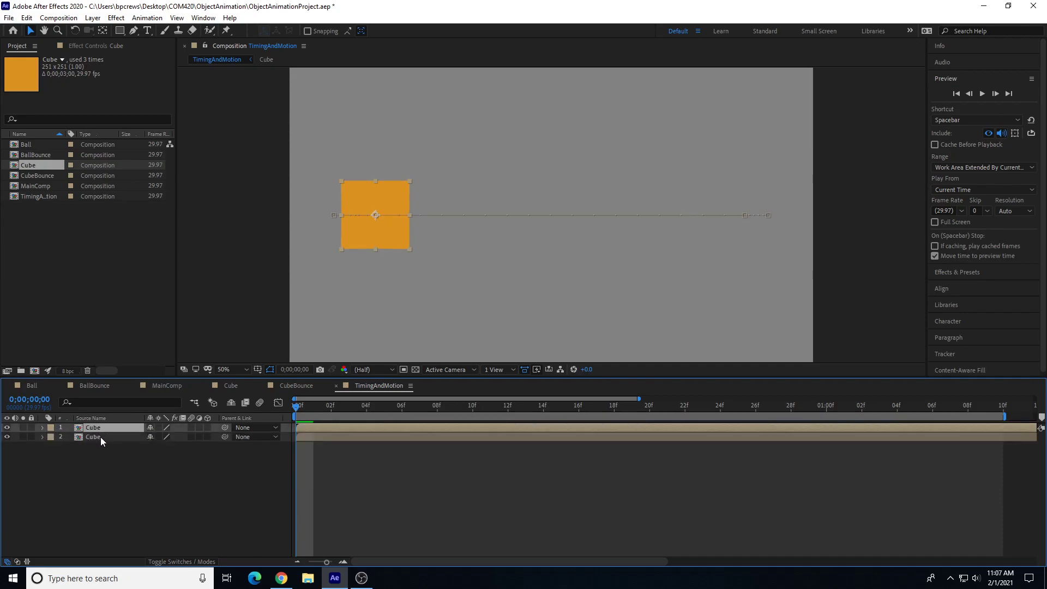
left_click(101, 437)
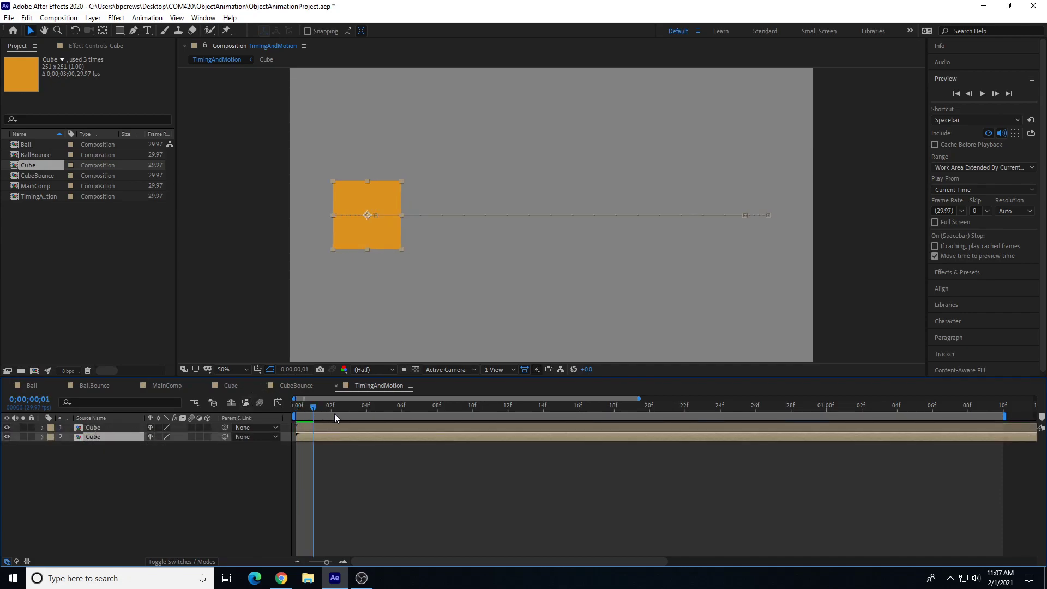
left_click_drag(377, 203, 381, 112)
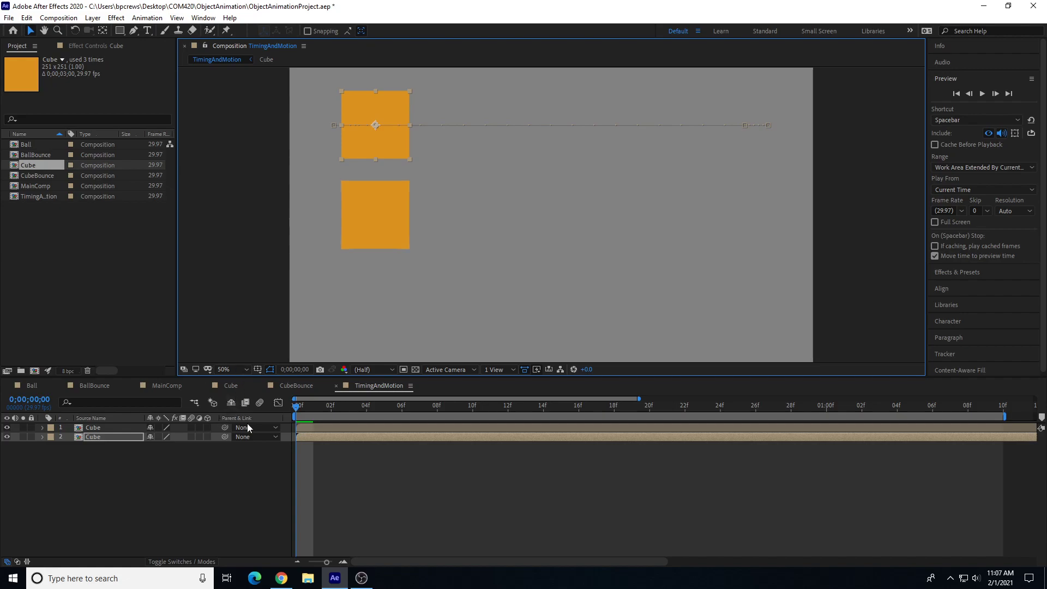
key("space")
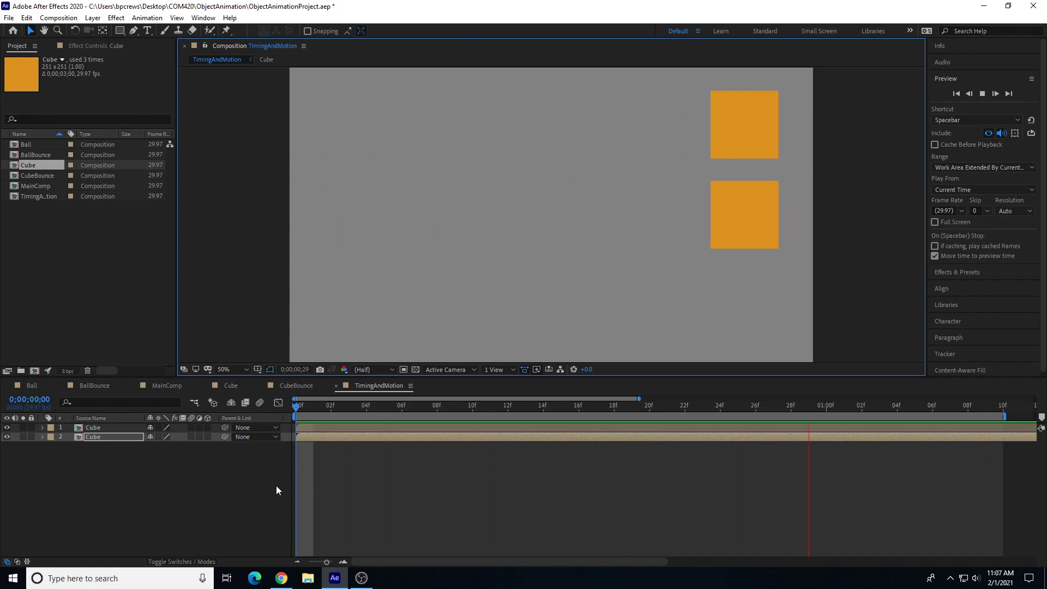
Step: Duplicate a Cube layer again, move the new copy below the original, then preview and scrub the animation
left_click(109, 437)
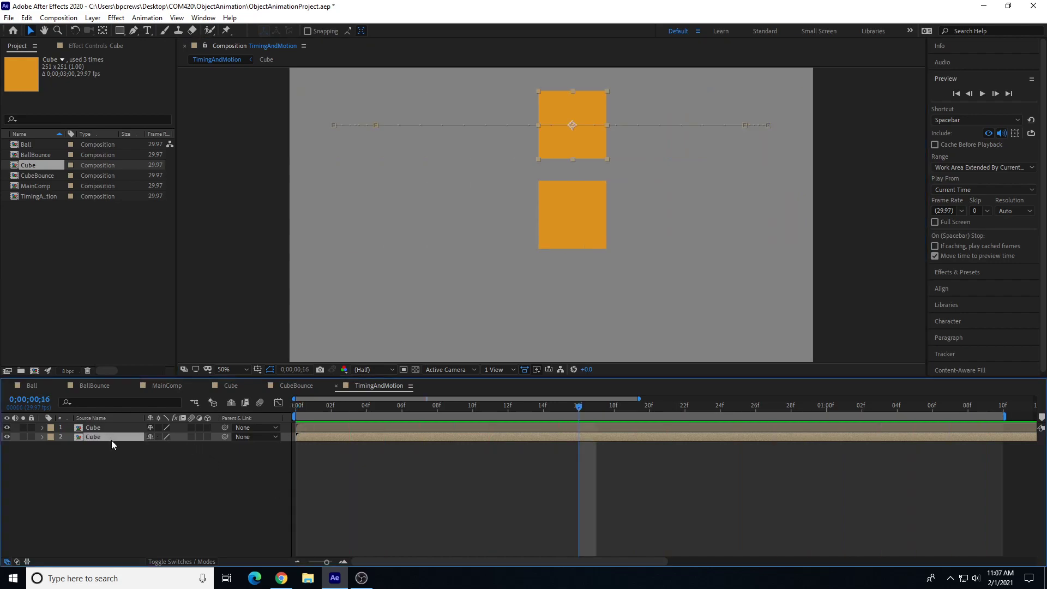
key("ctrl+d")
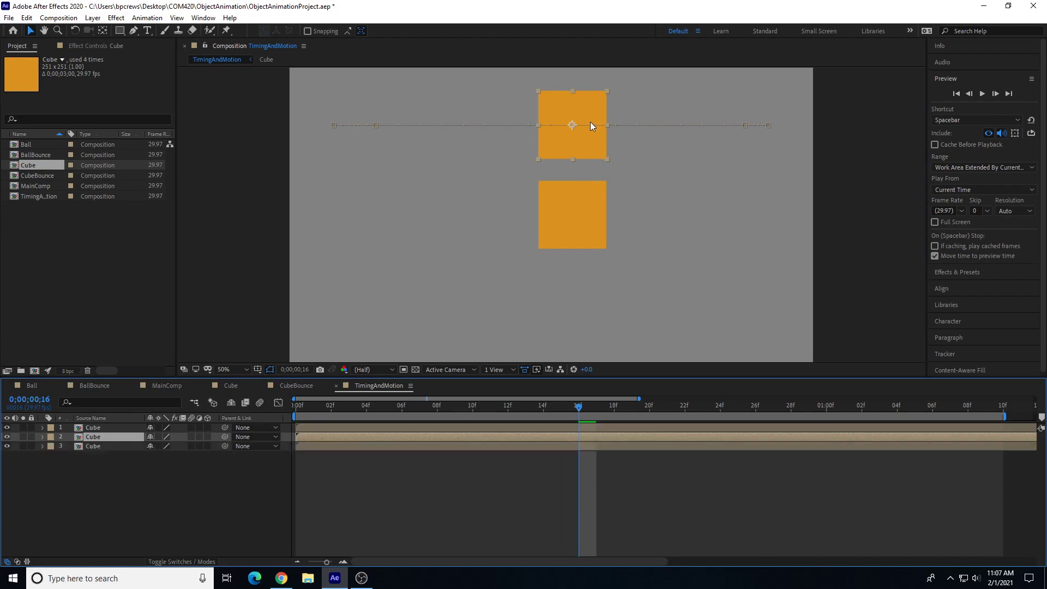
left_click_drag(578, 123, 566, 292)
left_click_drag(578, 407, 292, 441)
key("space")
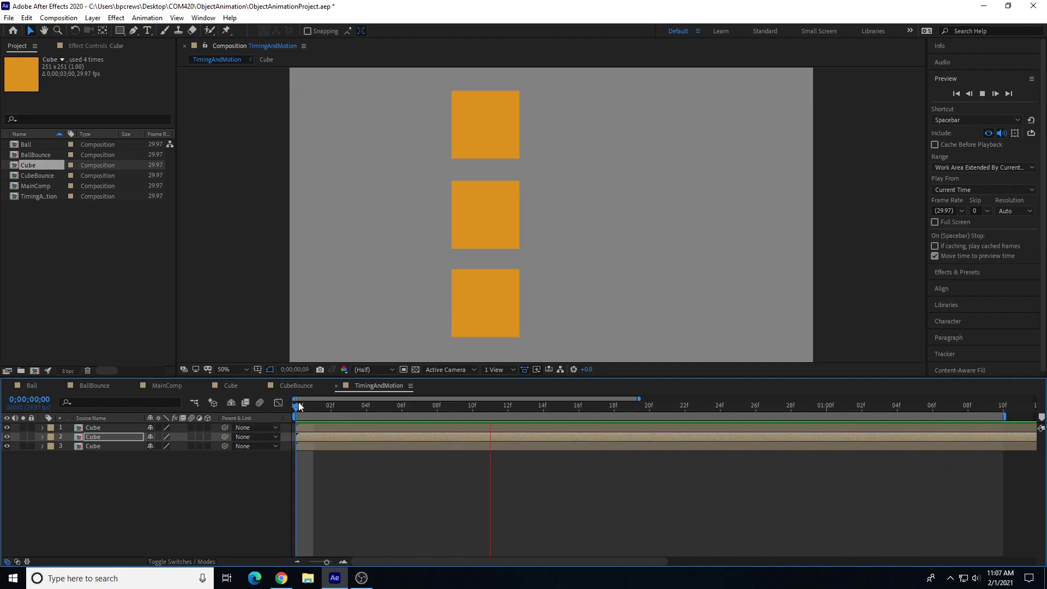
left_click(349, 410)
left_click_drag(350, 418, 950, 449)
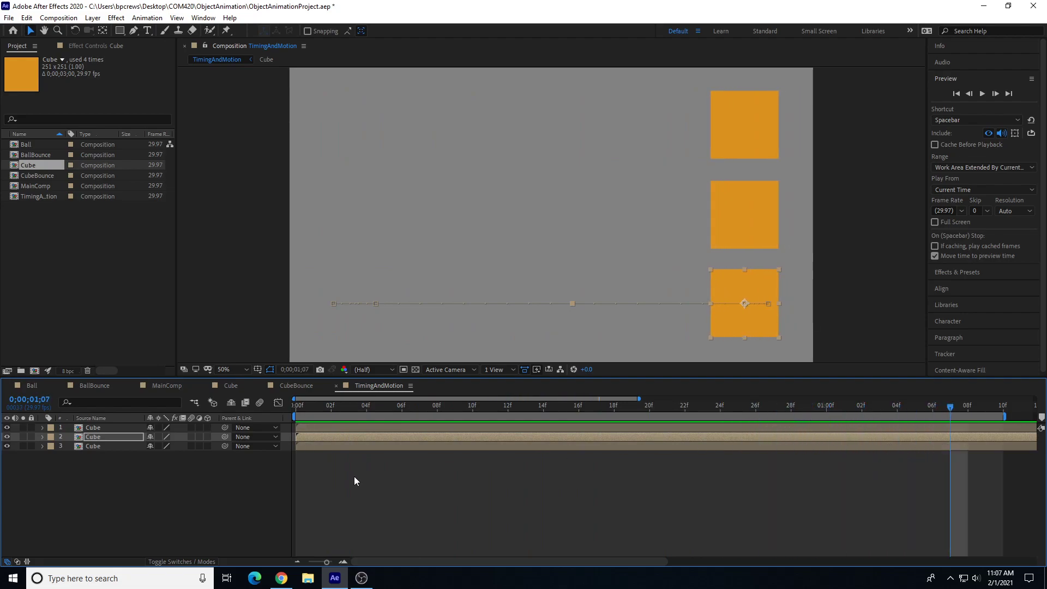
Step: Move the bottom Cube layer to the top of the layer stack and return to the start
left_click(101, 428)
left_click(6, 427)
left_click(6, 427)
left_click(96, 437)
left_click_drag(93, 447, 102, 424)
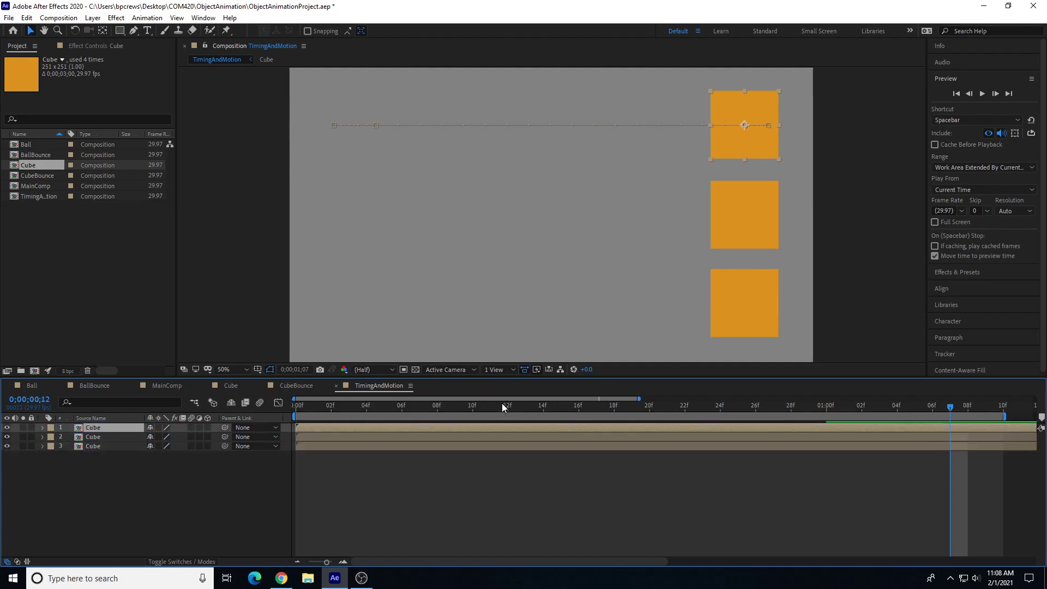
key("Home")
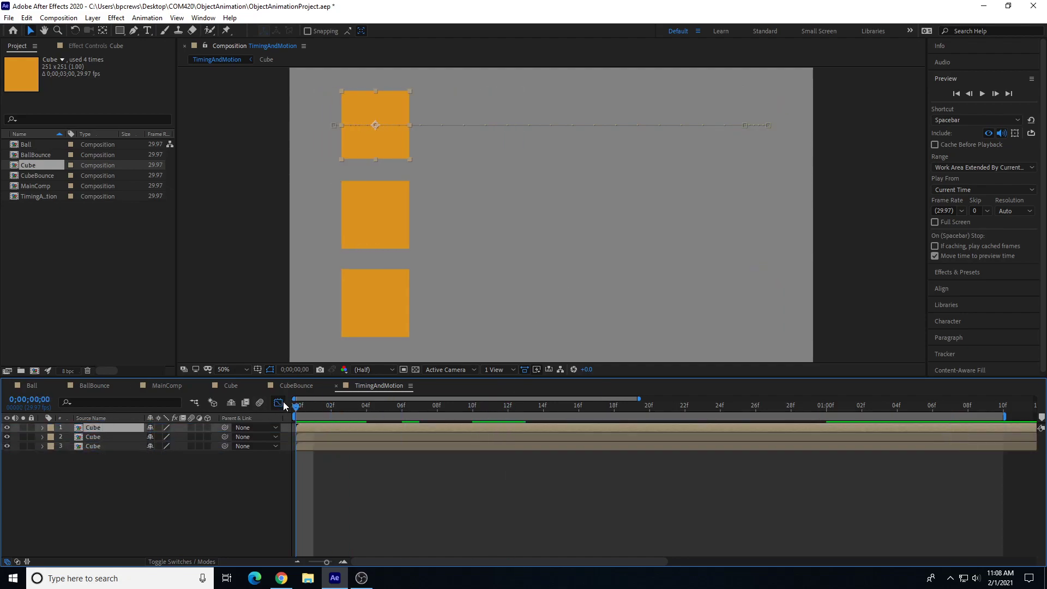
Step: Open the Graph Editor on the top layer's X Position and select all its keyframes
left_click(278, 403)
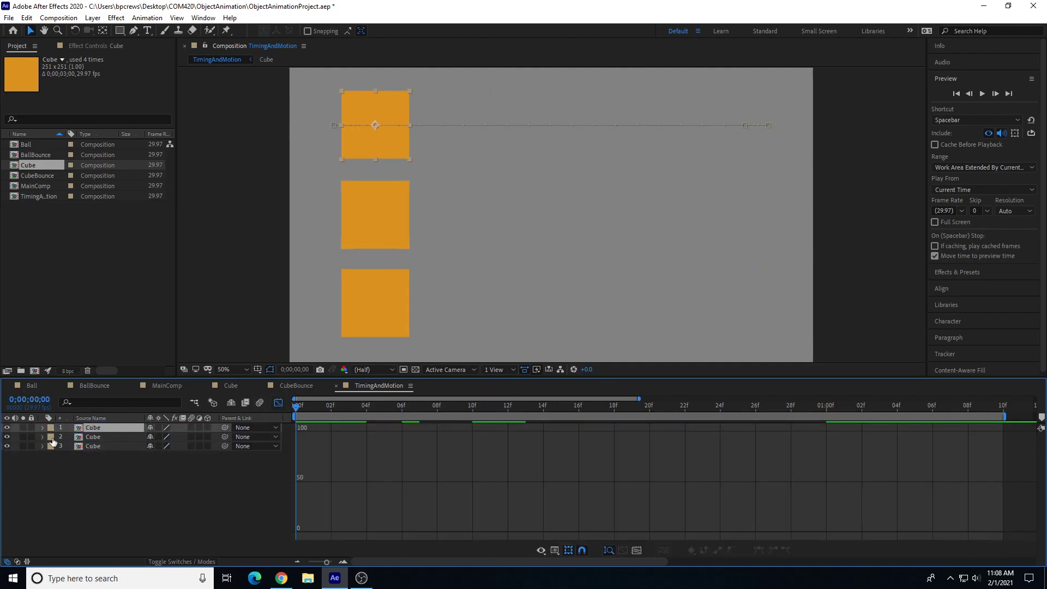
left_click(42, 428)
left_click(88, 457)
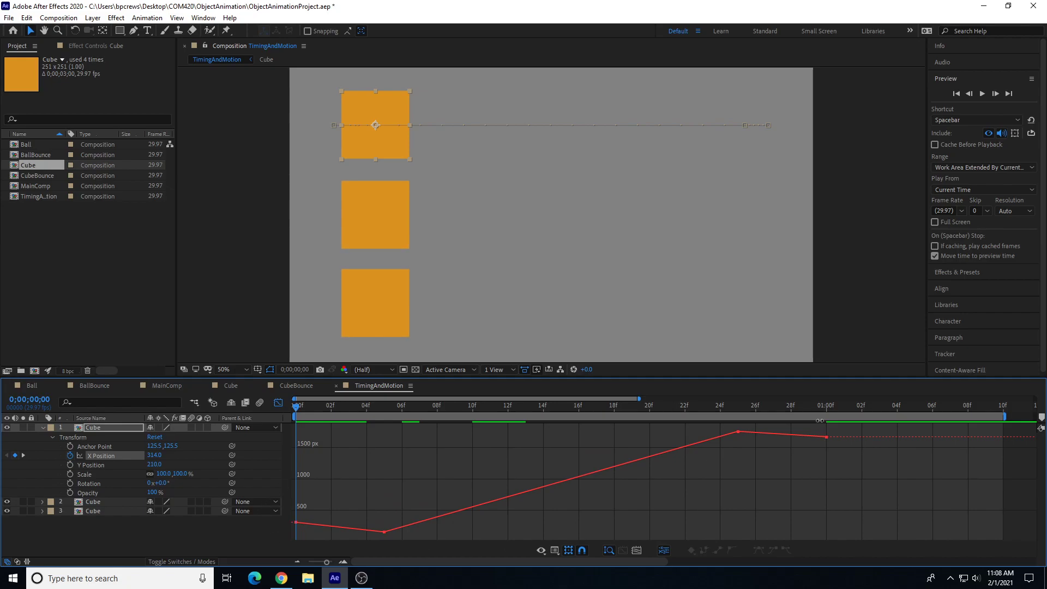
left_click_drag(854, 434, 292, 539)
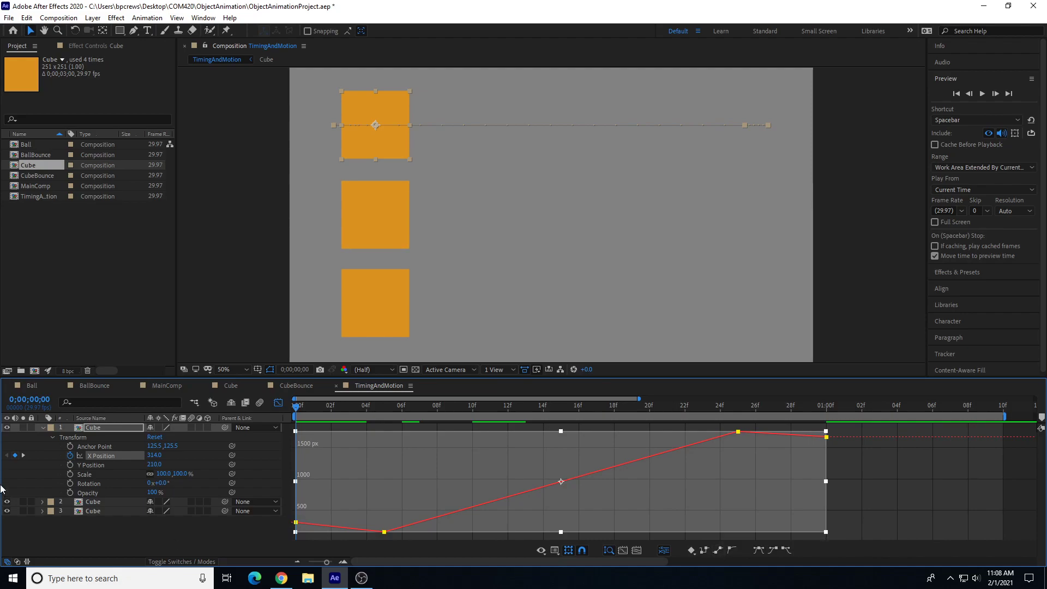
Step: Show the middle Cube layer's X Position curve in the Graph Editor
left_click(43, 428)
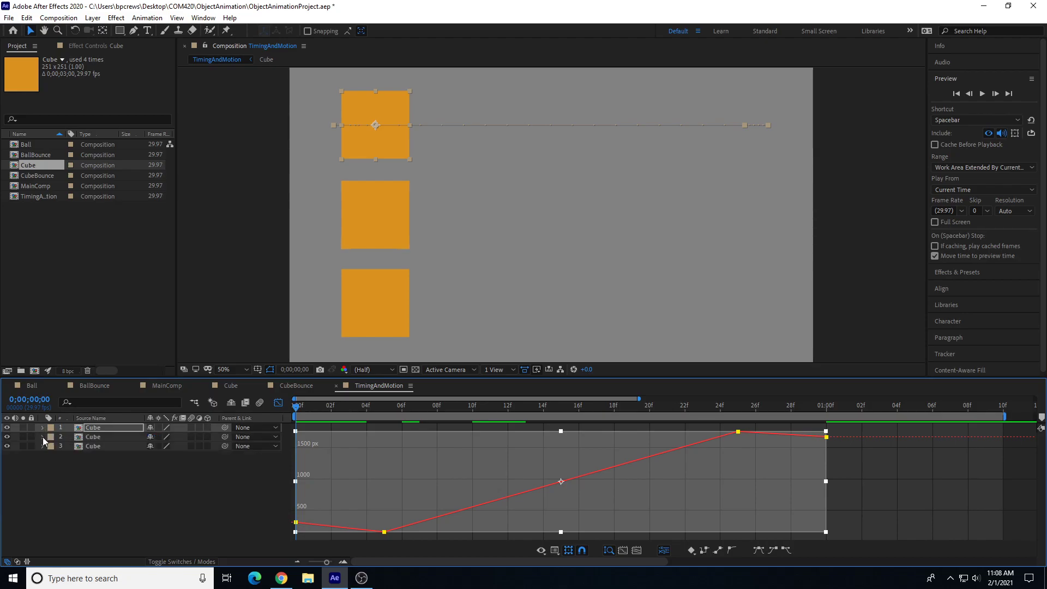
left_click(43, 437)
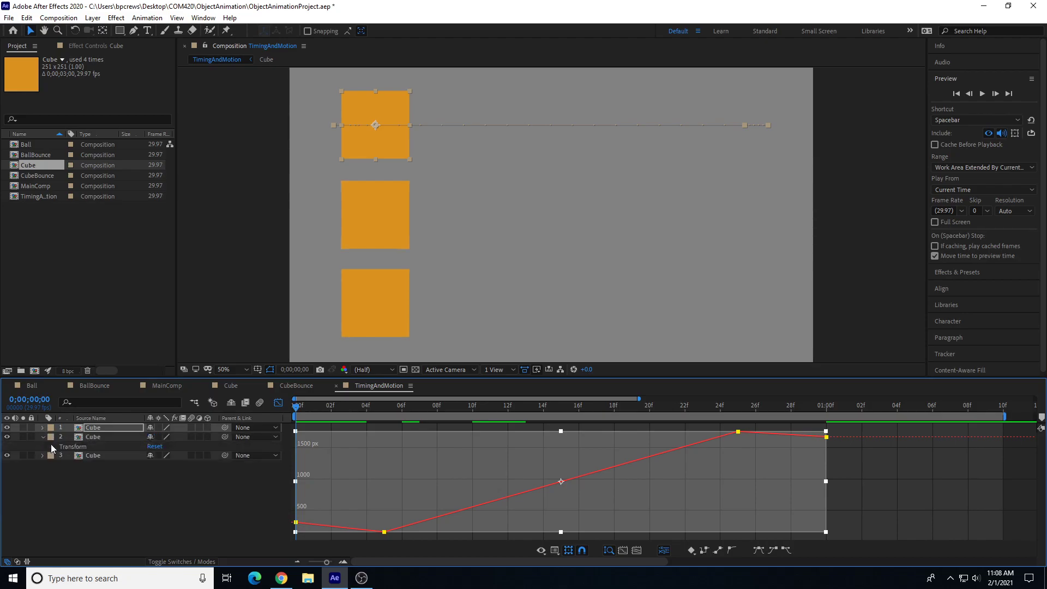
left_click(51, 445)
left_click(109, 465)
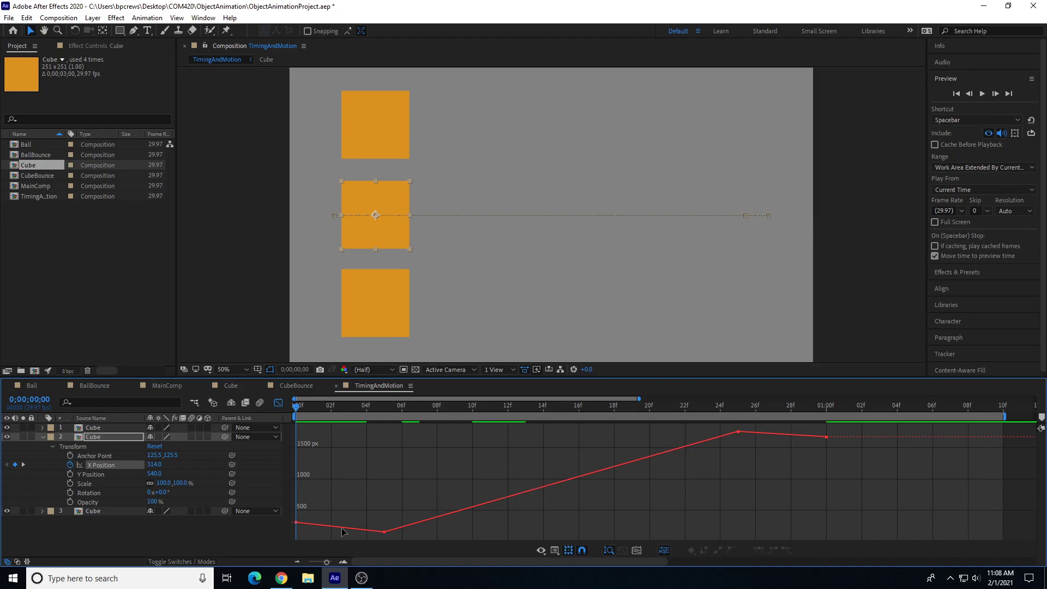
left_click(104, 466)
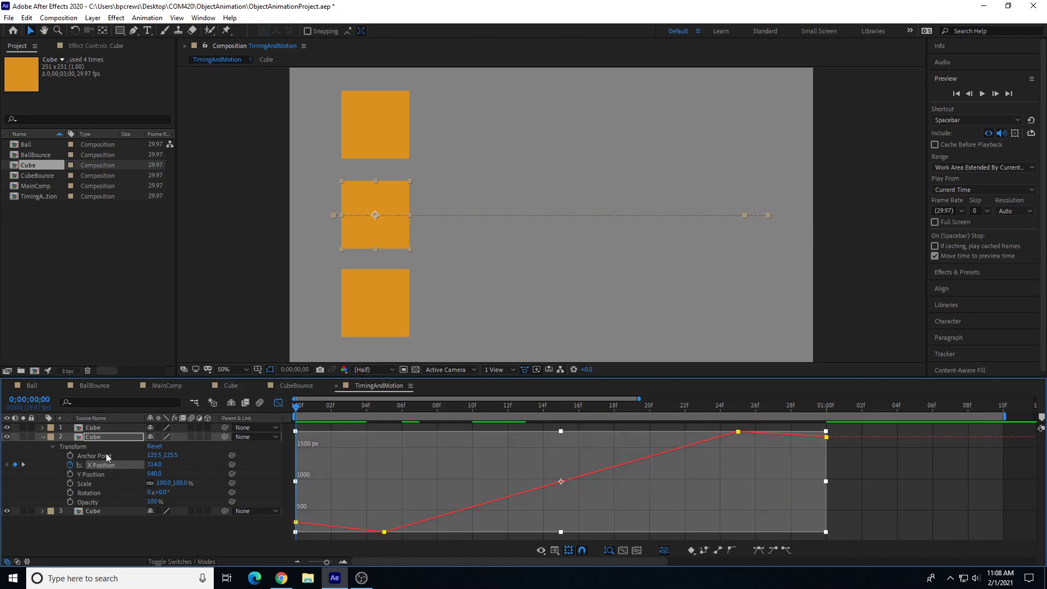
left_click(98, 472)
left_click(106, 468)
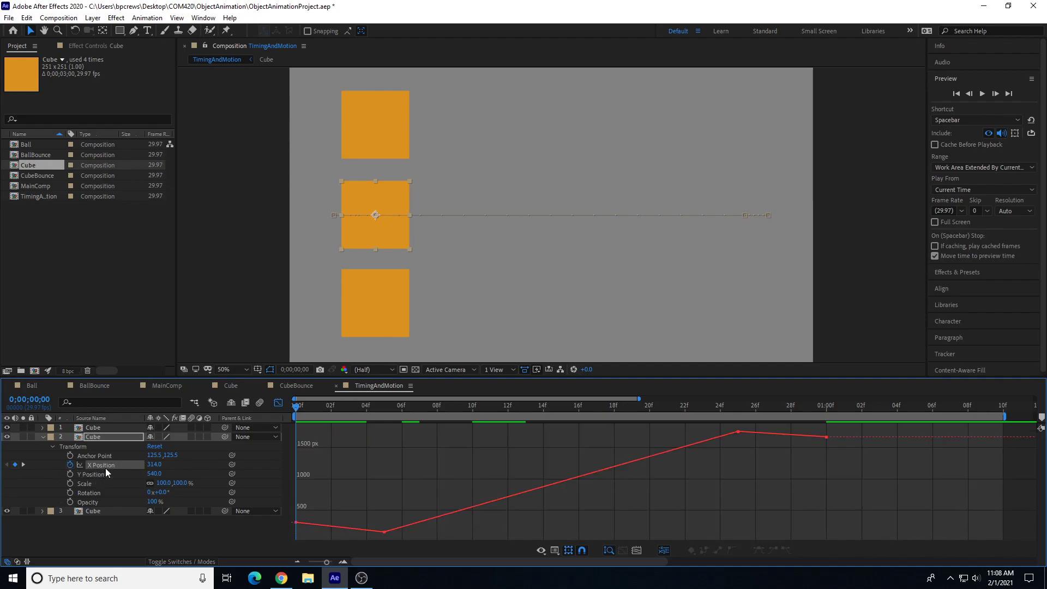
Step: Select the two middle keyframes of the middle layer's X Position and apply Easy Ease to them
left_click_drag(739, 428, 742, 427)
left_click_drag(364, 496, 410, 535)
left_click_drag(365, 425, 711, 521)
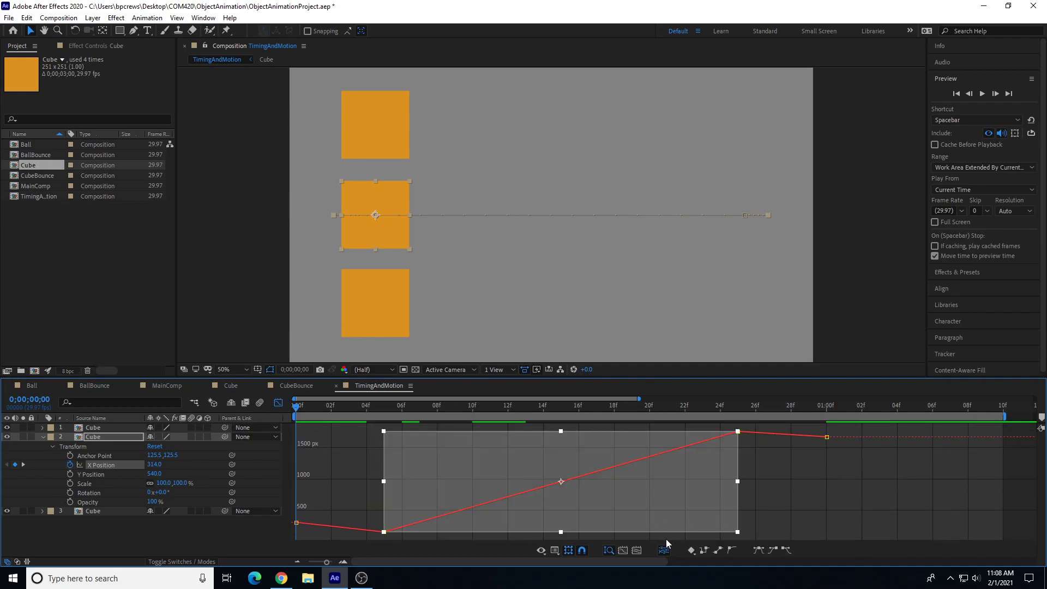
left_click(774, 550)
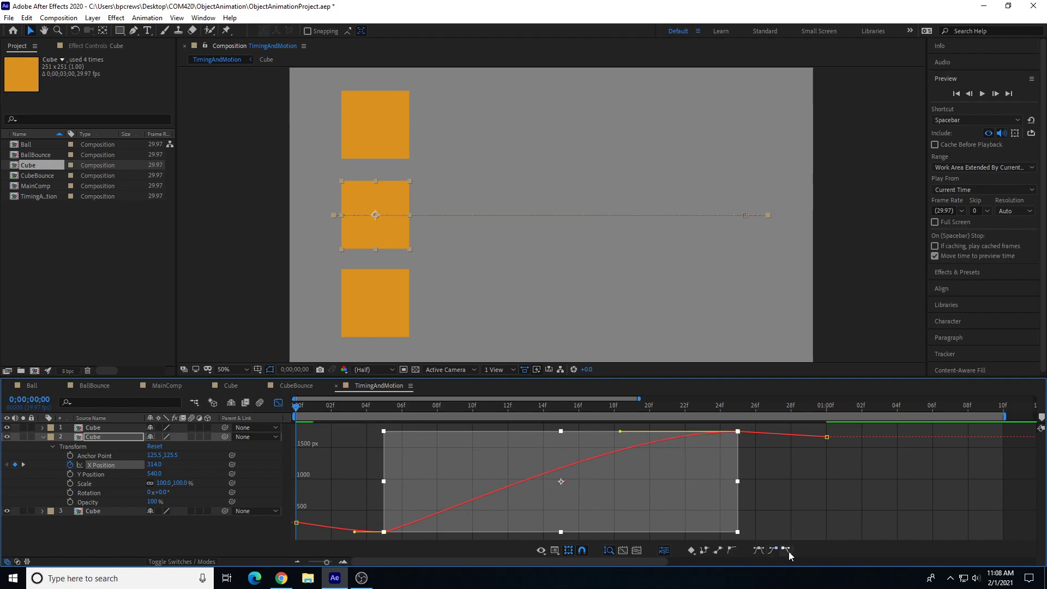
left_click(787, 550)
Step: Preview and scrub the animation to check the eased motion of the middle cube
key("space")
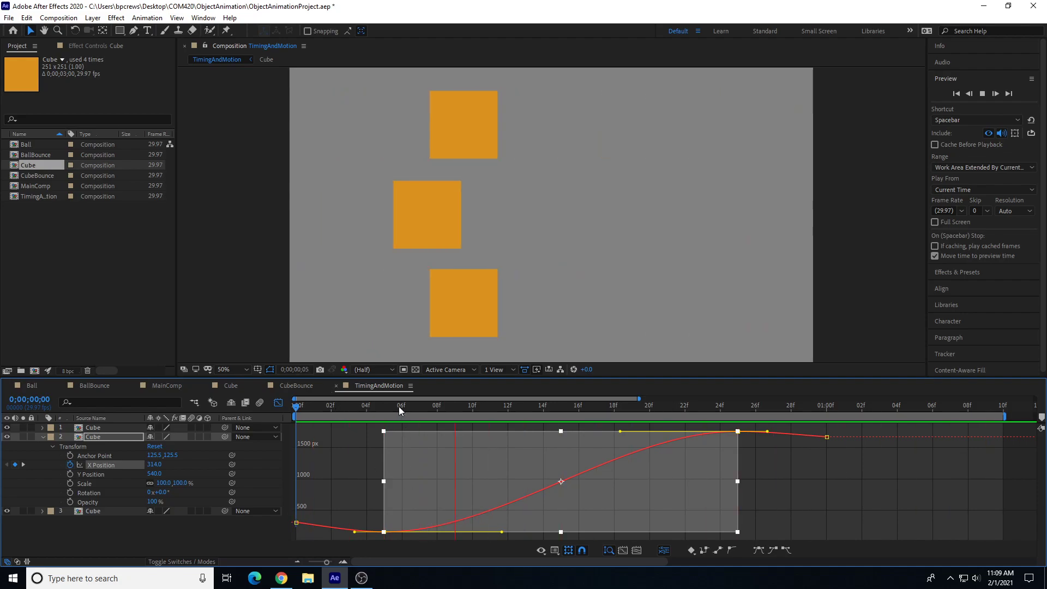
left_click_drag(379, 407, 378, 417)
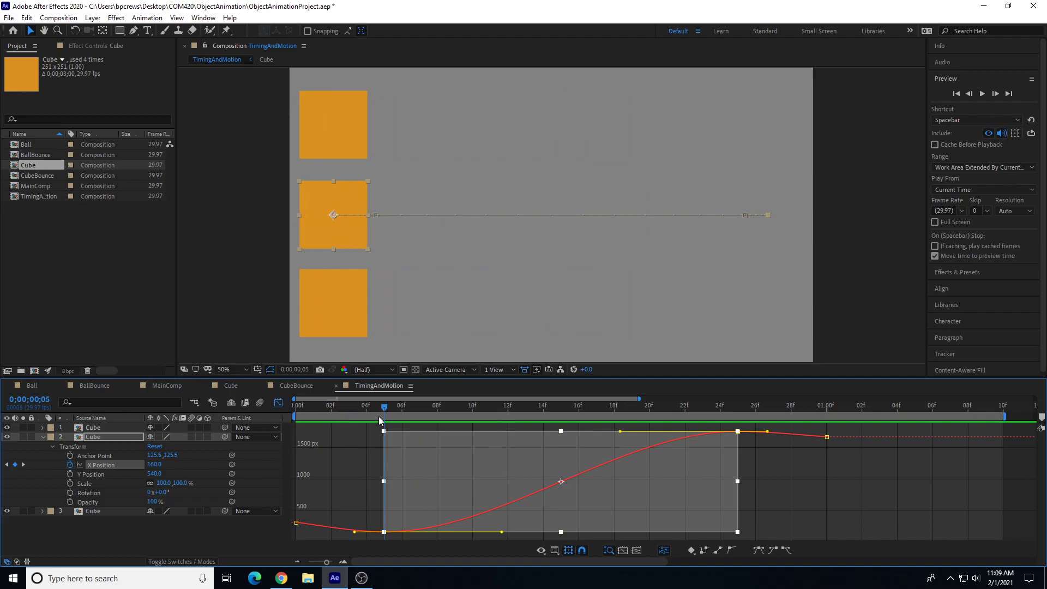
left_click_drag(743, 404, 383, 467)
left_click_drag(387, 407, 729, 408)
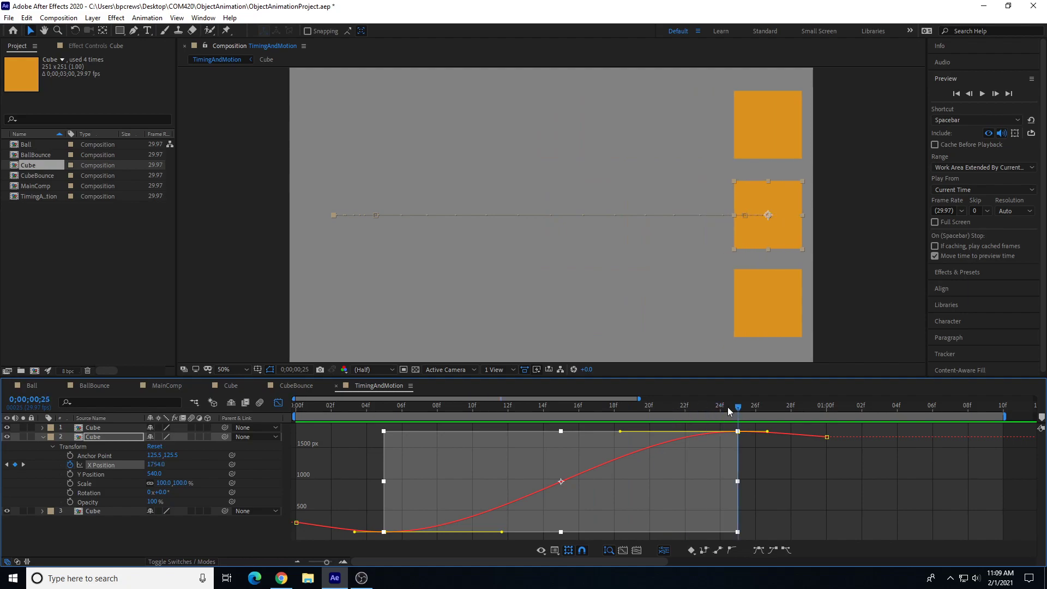
key("space")
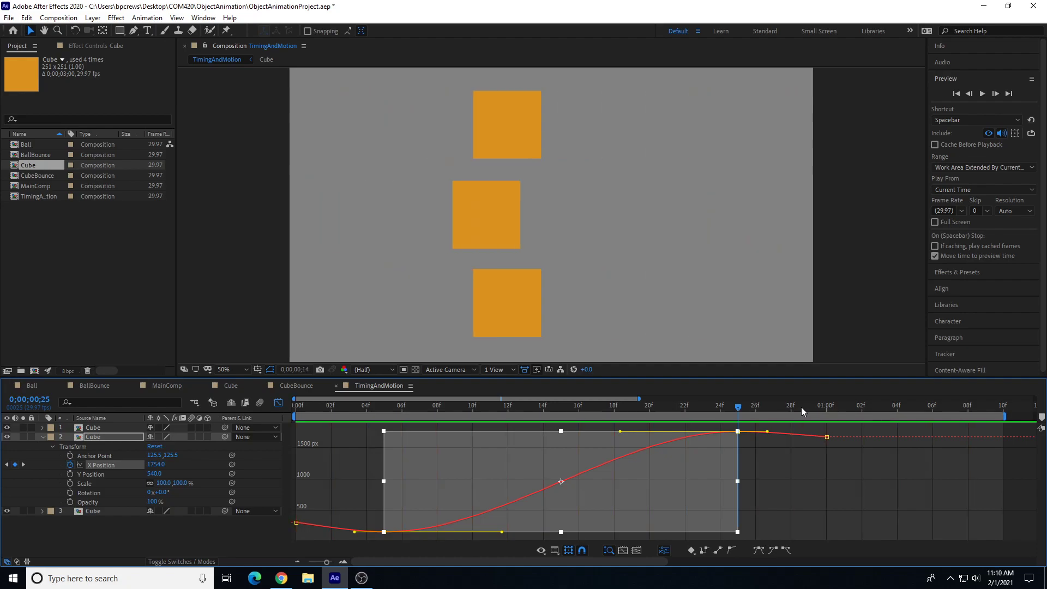
left_click(724, 414)
left_click_drag(725, 413, 732, 413)
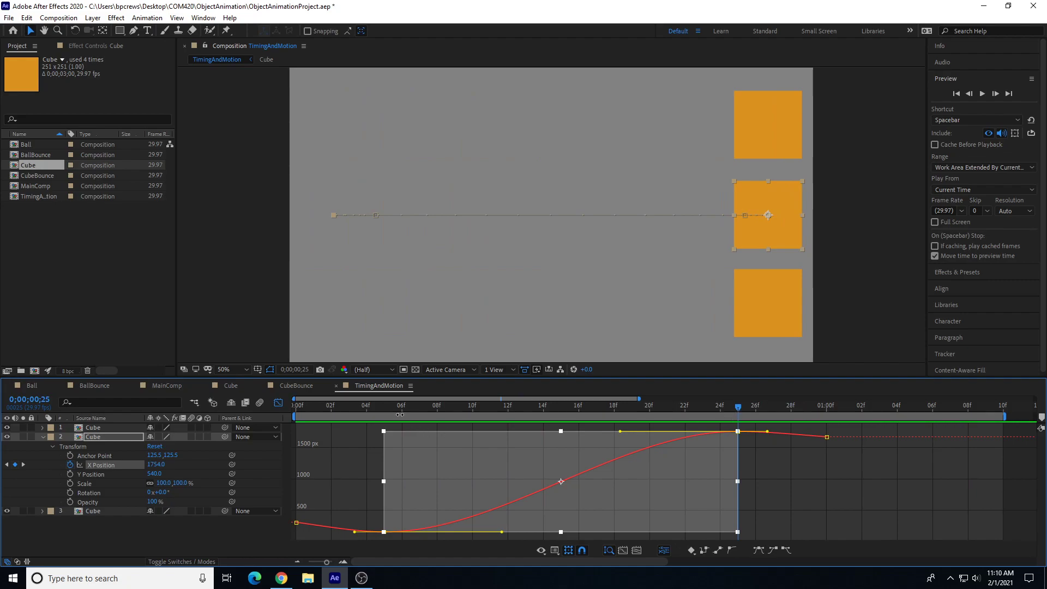
left_click(385, 412)
left_click(736, 407)
Step: Select the frame 5 keyframe and pull its outgoing Bezier handle upward to steepen the curve's start
left_click(95, 466)
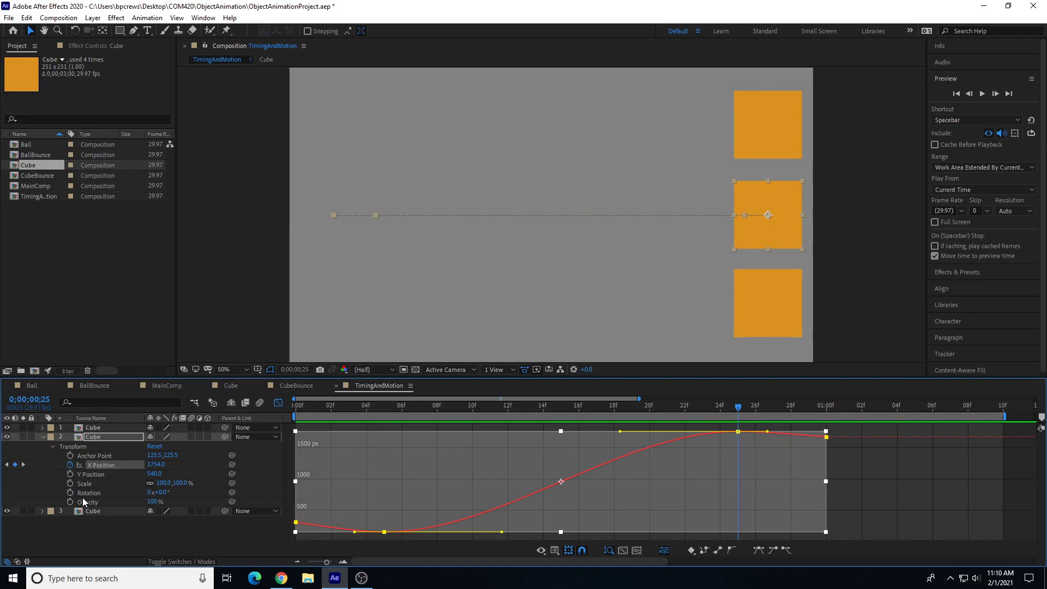
left_click(108, 473)
left_click(110, 465)
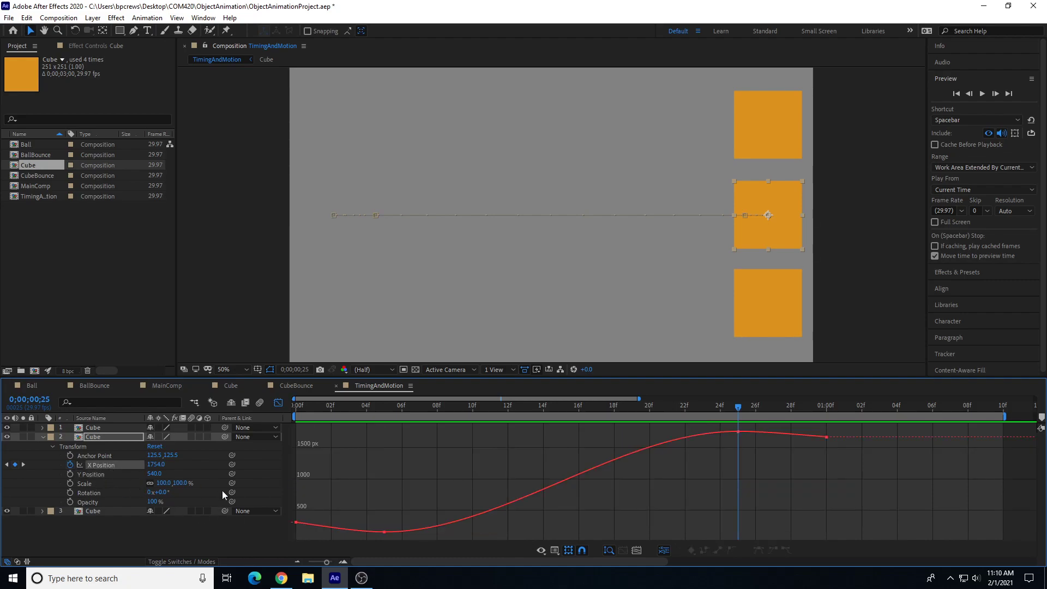
left_click_drag(362, 523, 390, 542)
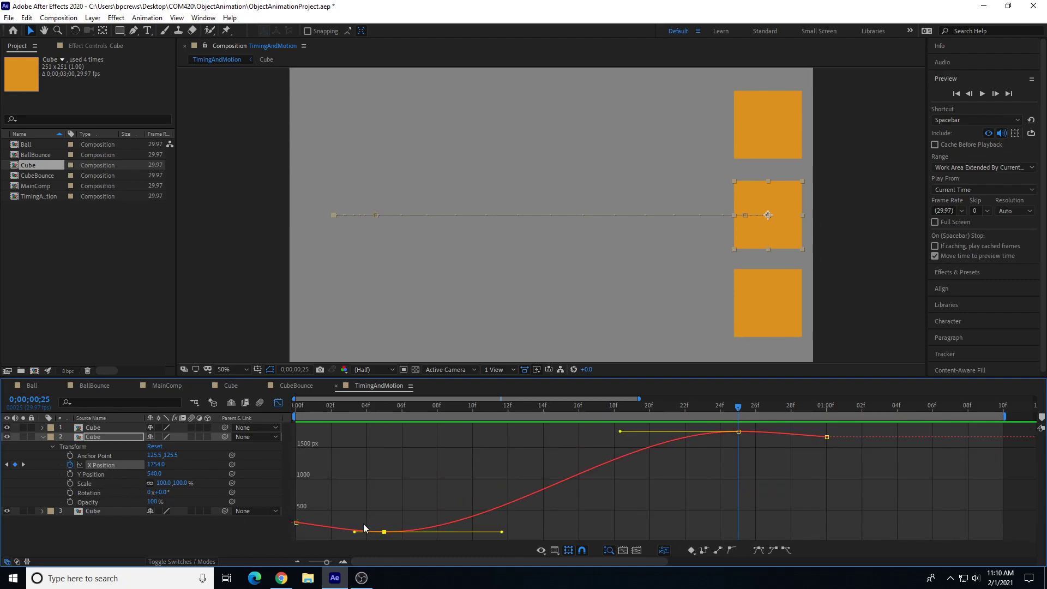
mouse_move(392, 408)
left_mouse_down()
mouse_move(355, 410)
mouse_move(384, 410)
left_mouse_up()
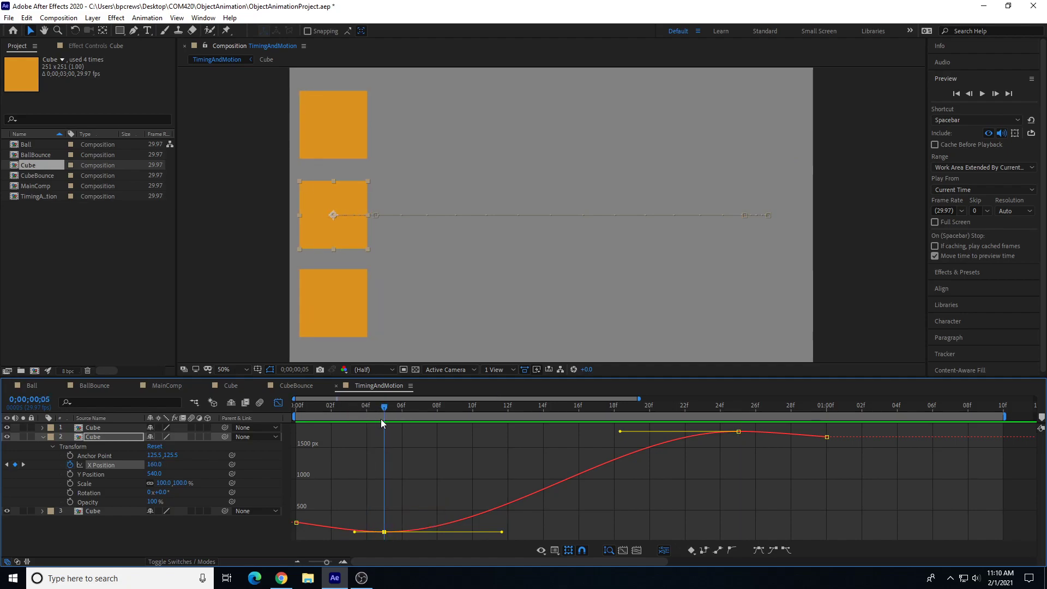
left_click_drag(499, 527, 487, 495)
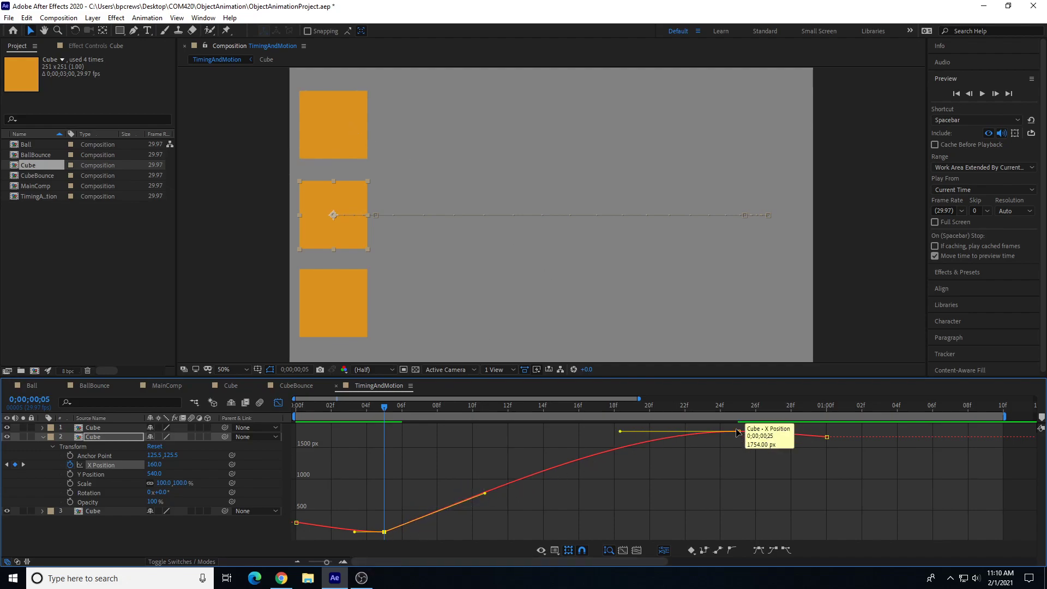
Step: Extend the frame 25 keyframe's incoming handle back to about frame 10, and preview from the start
left_click(741, 408)
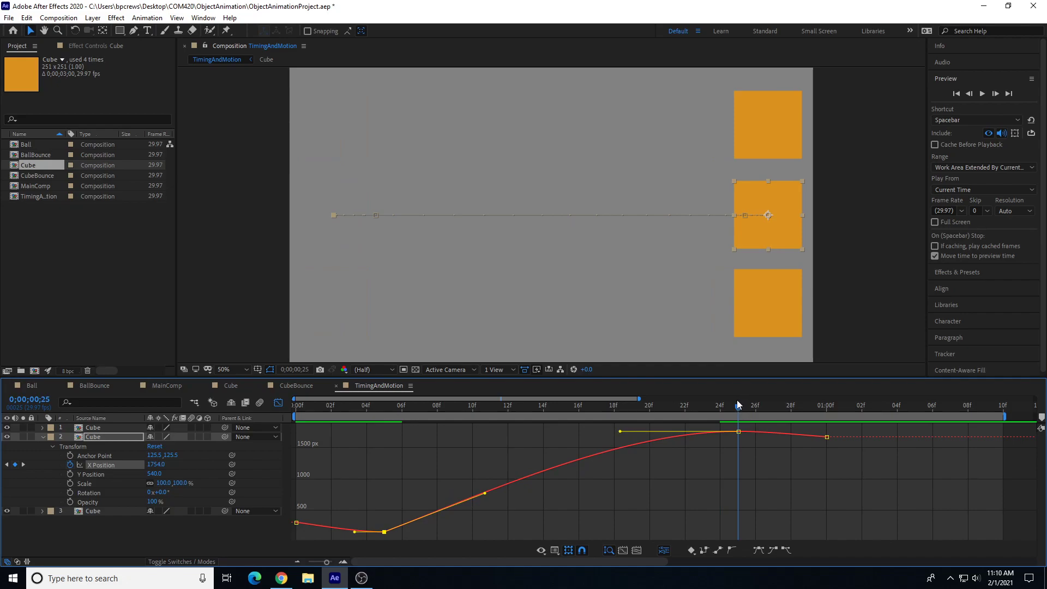
left_click_drag(620, 434, 478, 436)
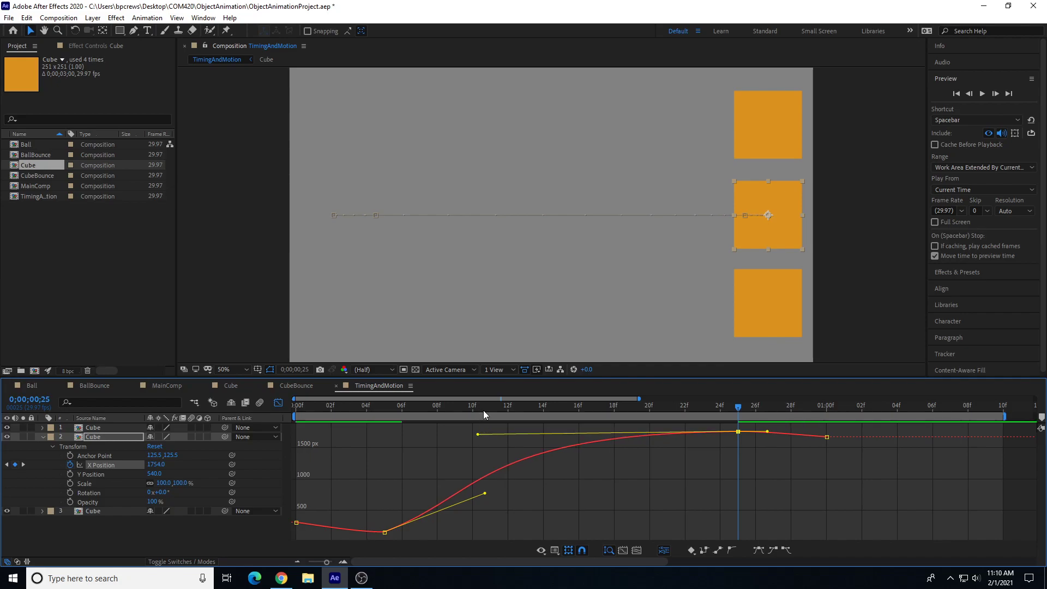
left_click_drag(484, 410, 455, 410)
key("Home")
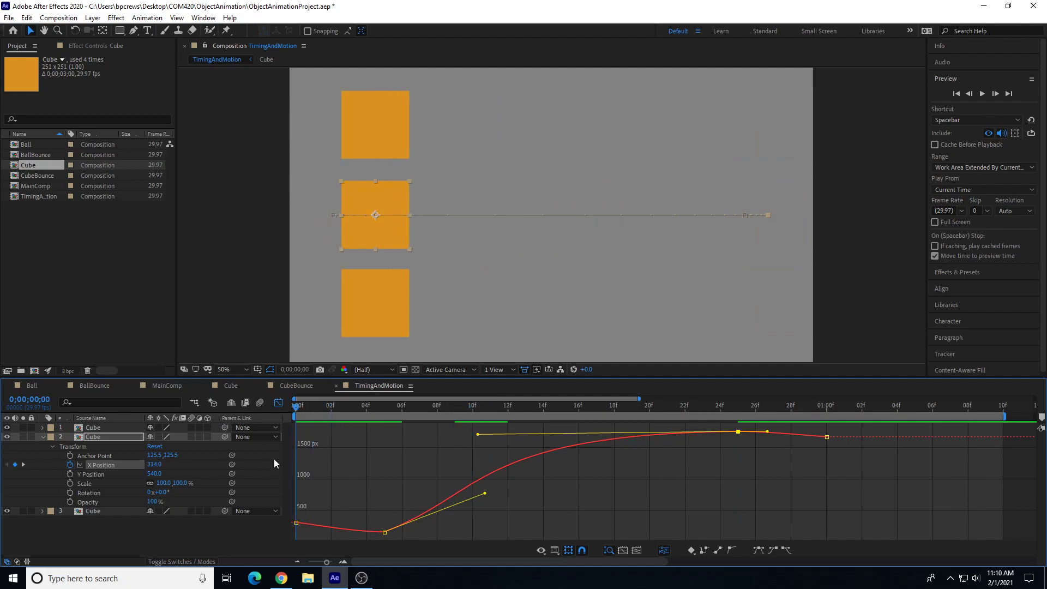
key("space")
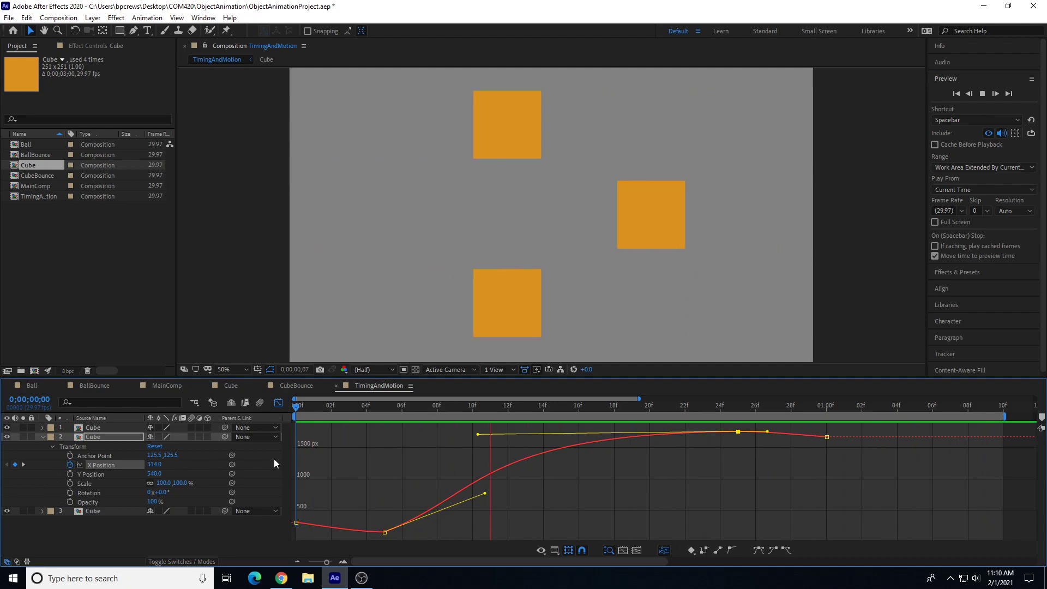
Step: Scrub and preview the three cubes to compare their motion timing
left_click_drag(325, 404, 739, 447)
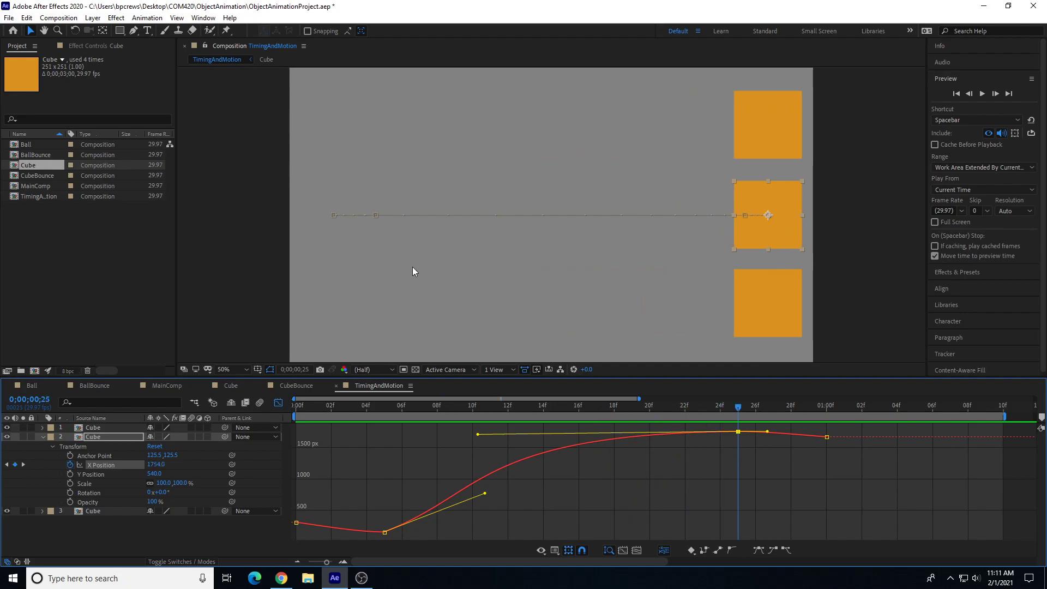
scroll(372, 233, "up", 2)
scroll(377, 251, "down", 2)
left_click_drag(402, 415, 755, 413)
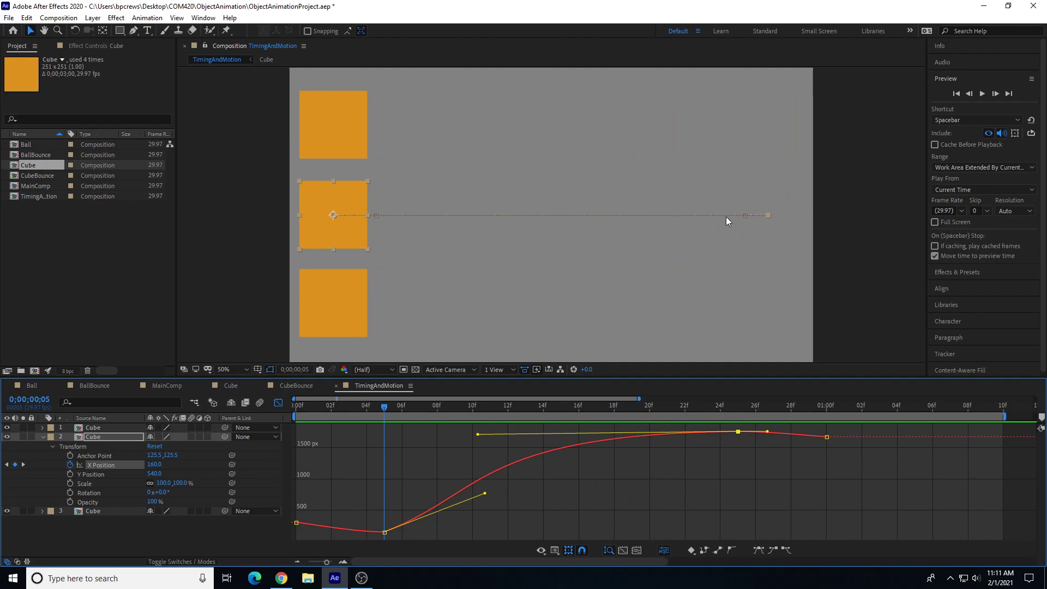
left_click_drag(636, 402, 384, 450)
key("space")
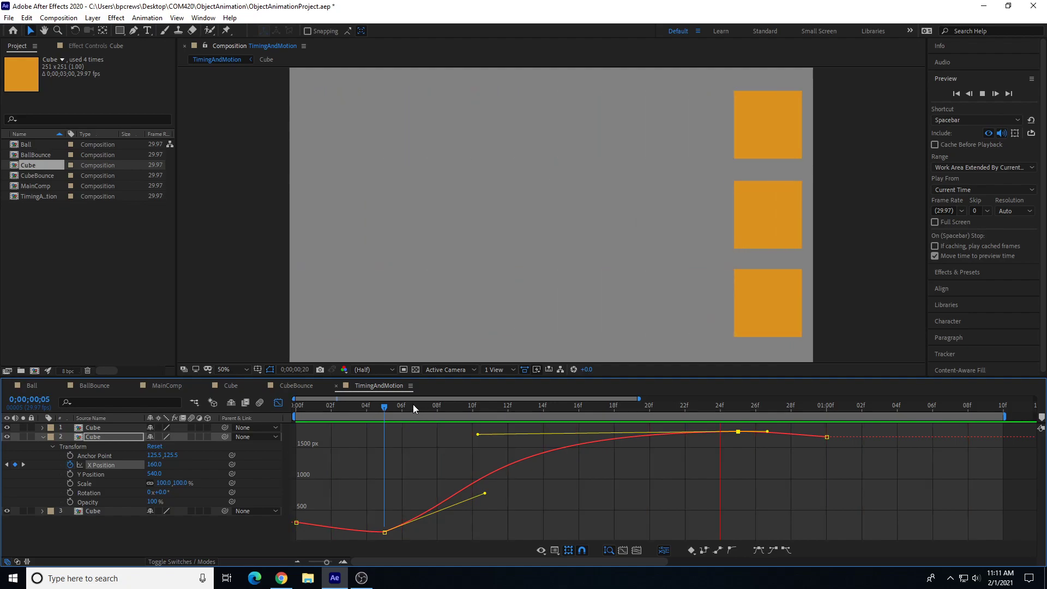
left_click(387, 397)
left_click_drag(391, 409, 735, 448)
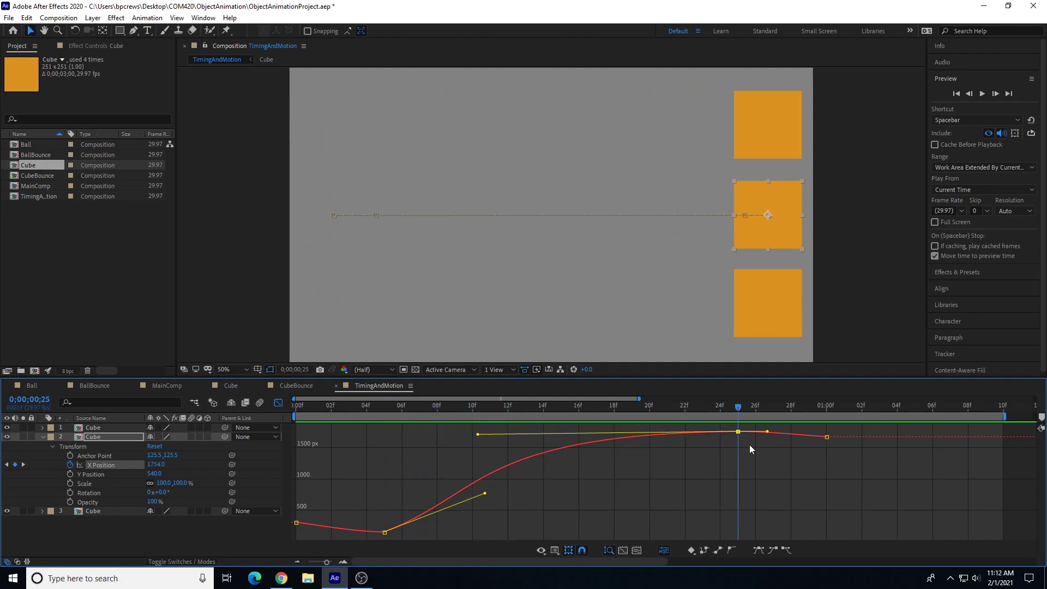
key("space")
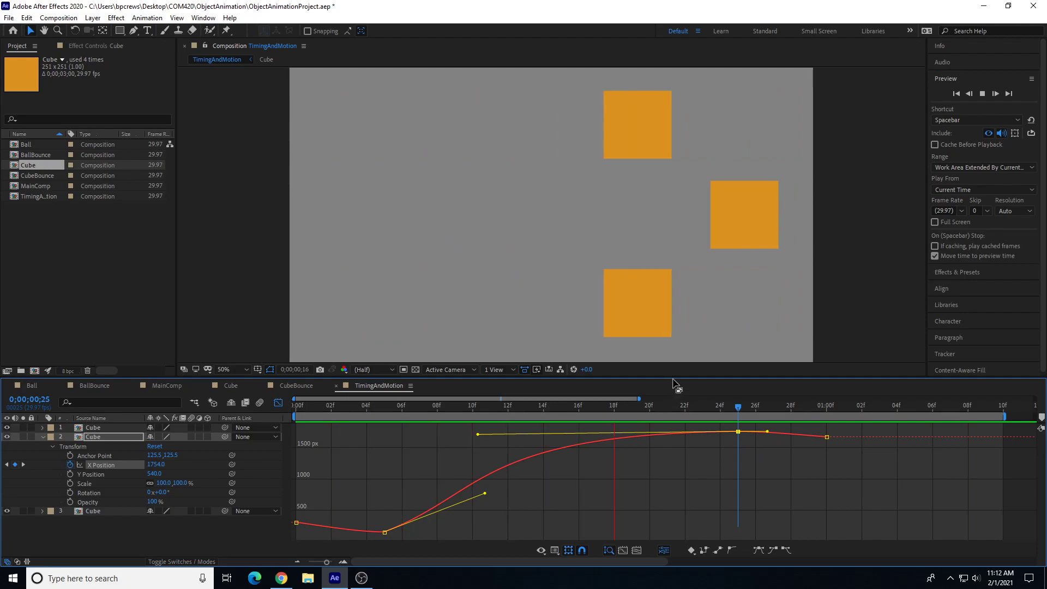
left_click_drag(667, 408, 381, 527)
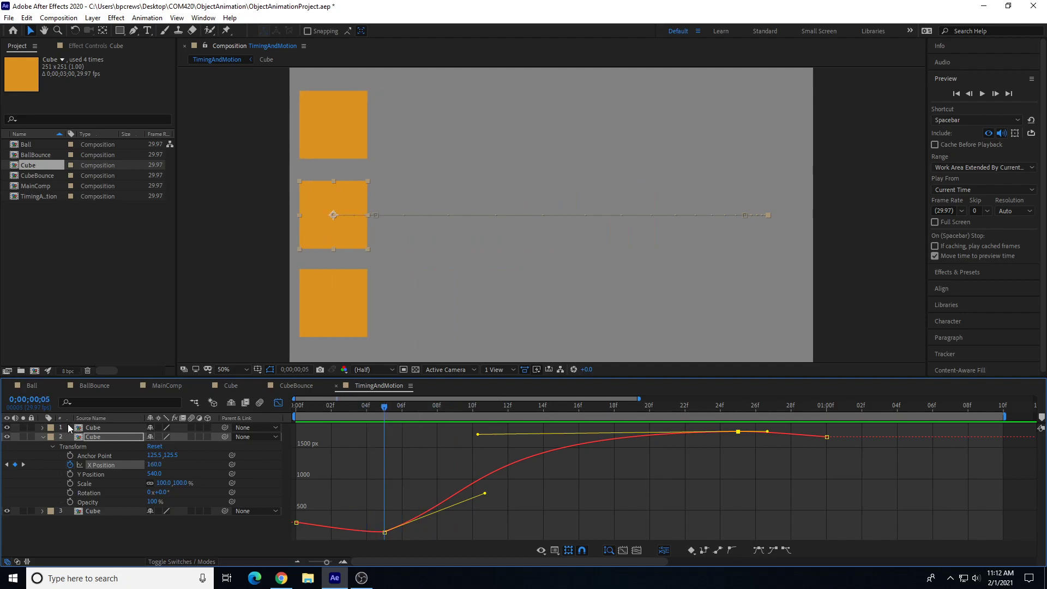
Step: Show the top layer's X Position curve in the Graph Editor and preview the animation
left_click(42, 428)
left_click(97, 457)
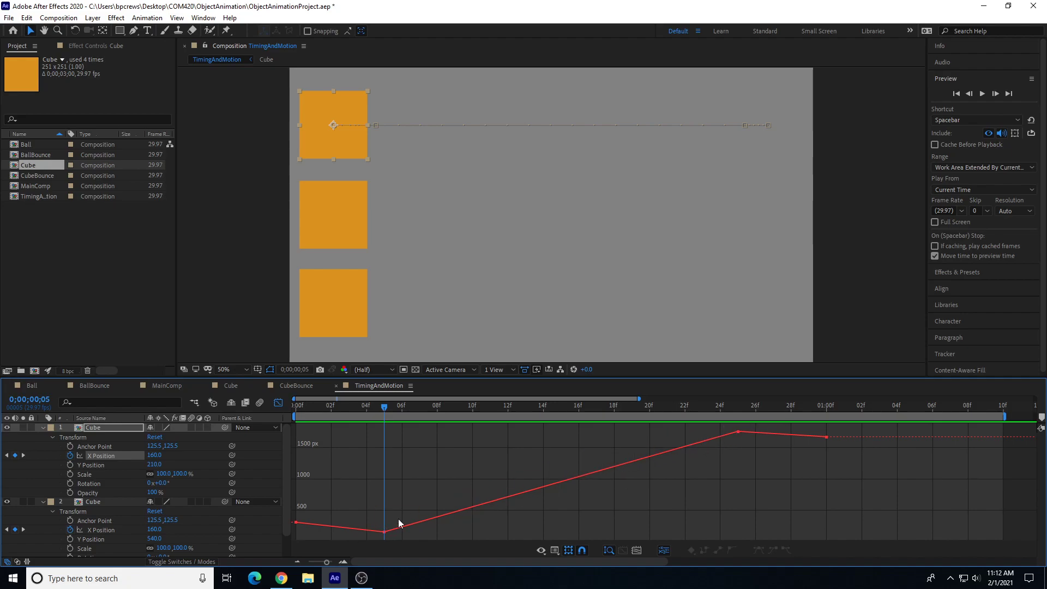
key("space")
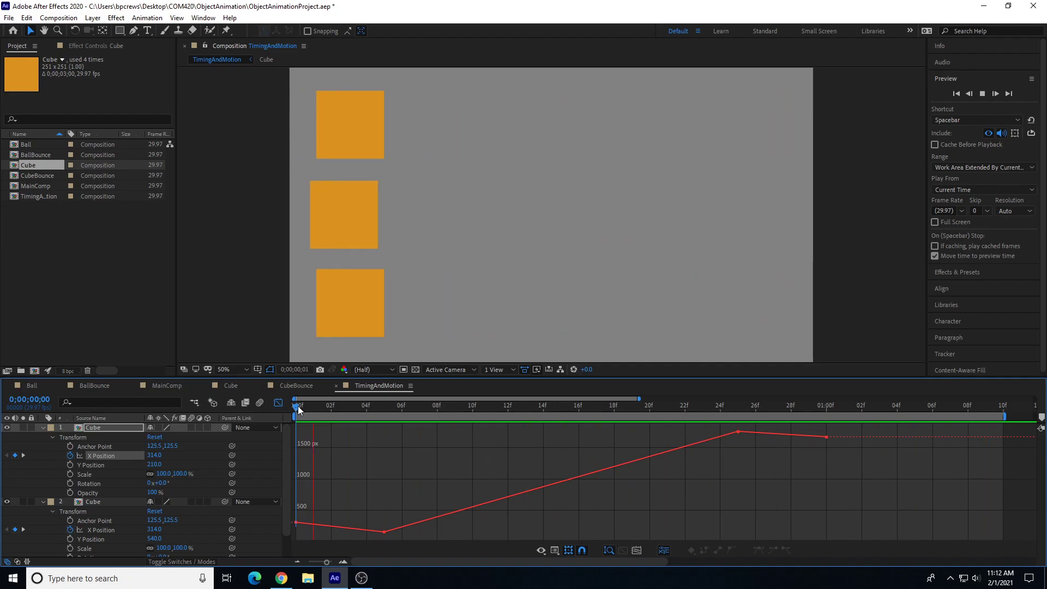
Step: Open the bottom layer's X Position in the Graph Editor, select all its keyframes and apply Easy Ease
scroll(62, 512, "down", 1)
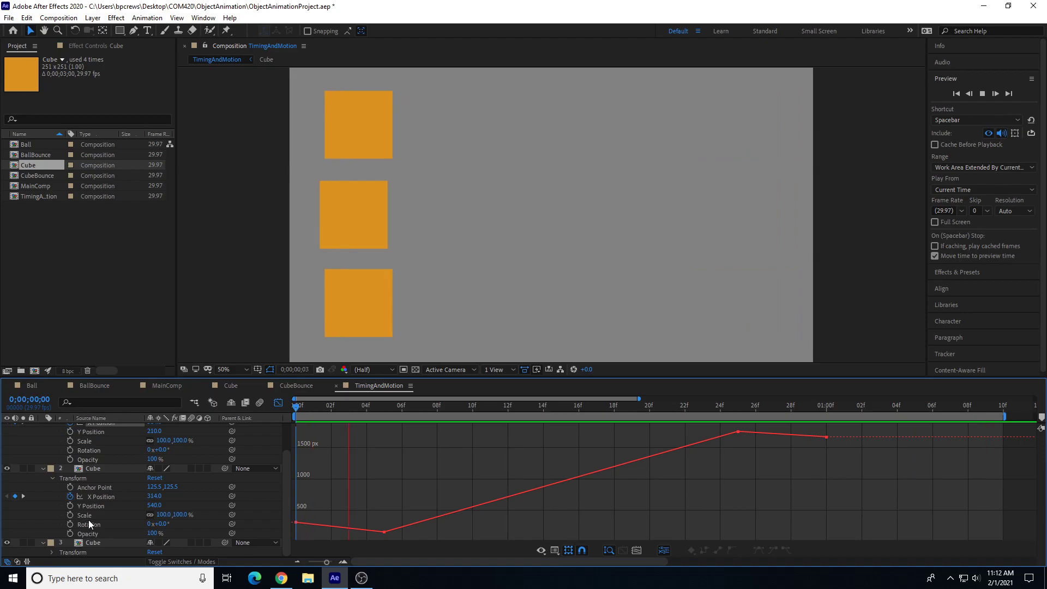
left_click(44, 552)
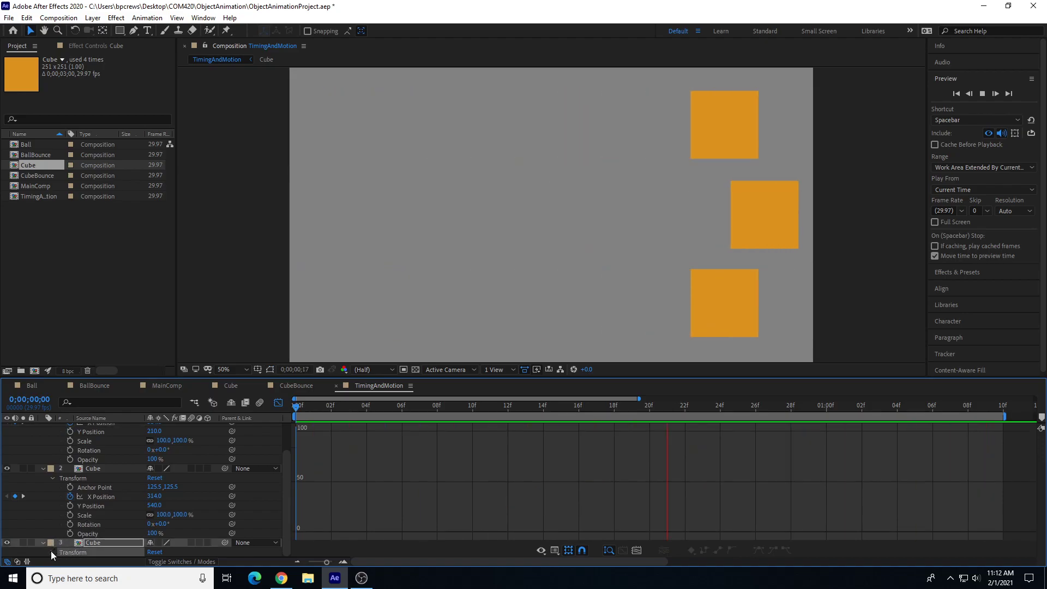
left_click(52, 552)
scroll(60, 518, "down", 2)
left_click(98, 516)
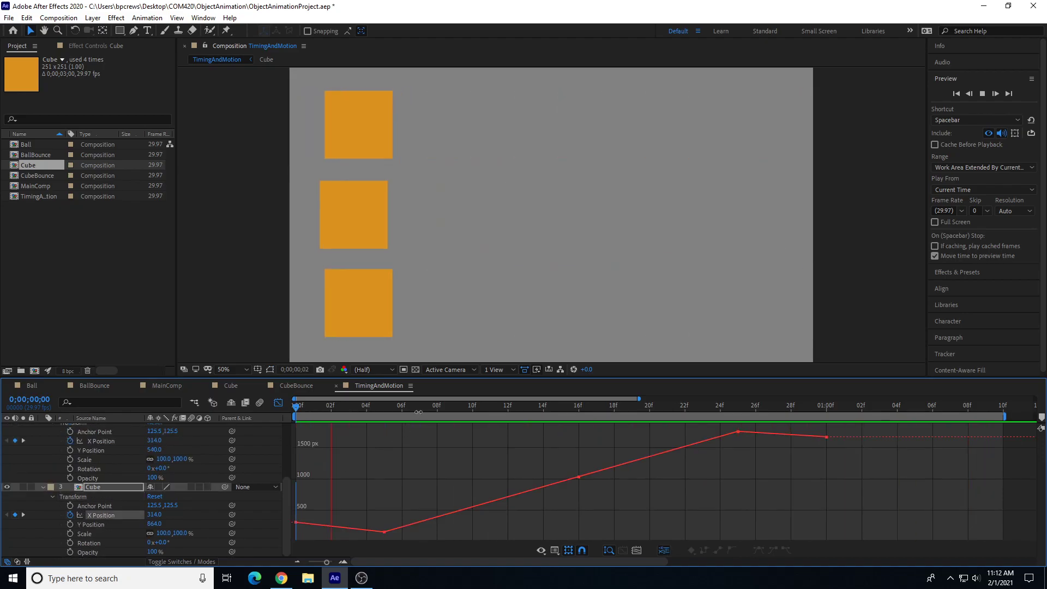
key("space")
left_click_drag(840, 427, 292, 546)
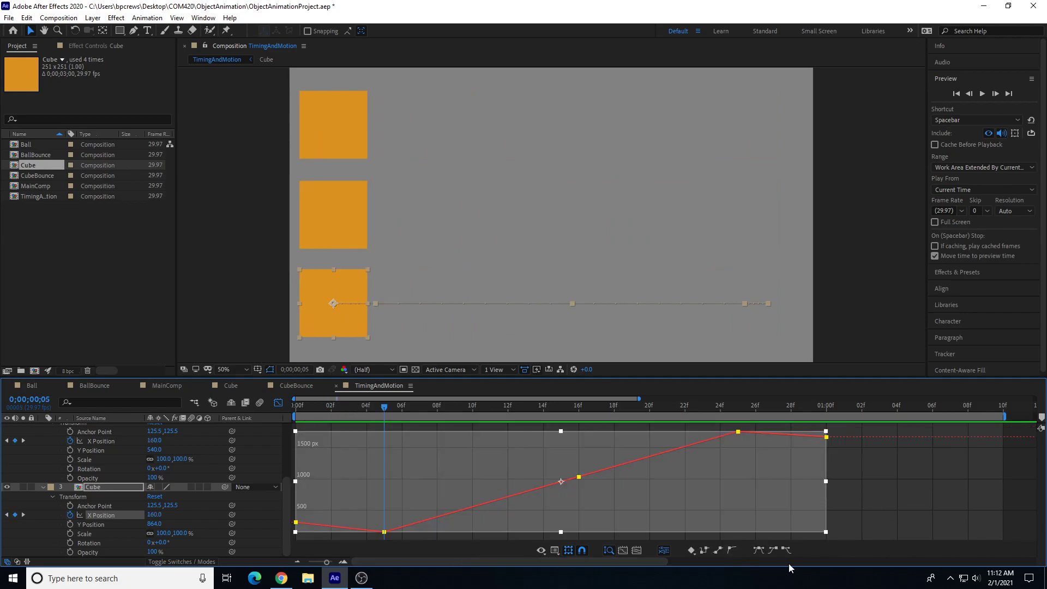
left_click(778, 553)
left_click(790, 555)
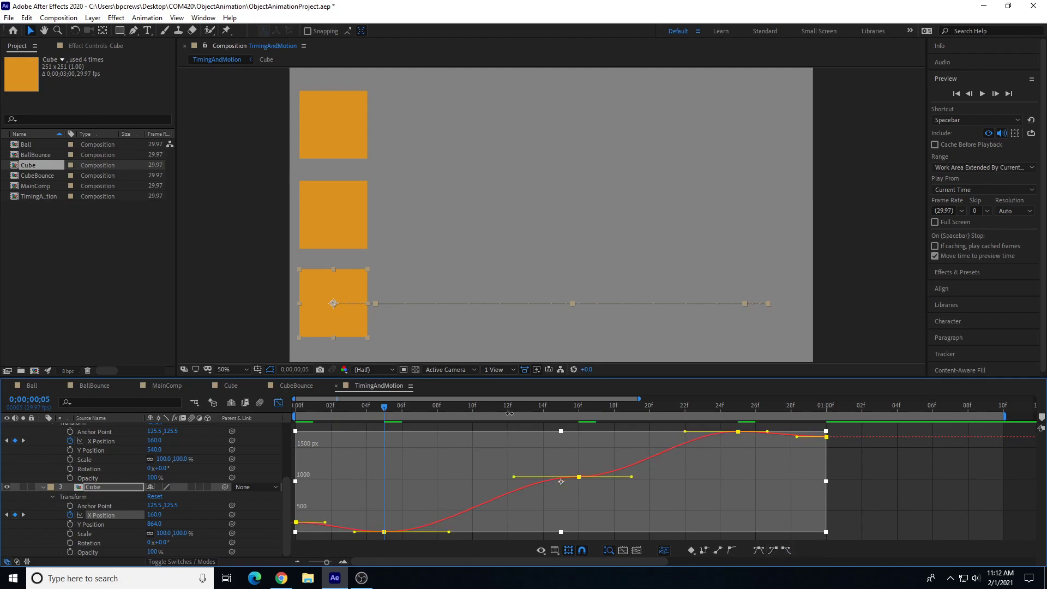
Step: Select the middle keyframe at frame 16 on the bottom layer's X Position curve and delete it
left_click_drag(514, 405, 380, 419)
left_click(861, 477)
left_click_drag(508, 404, 583, 417)
left_click_drag(565, 465, 597, 506)
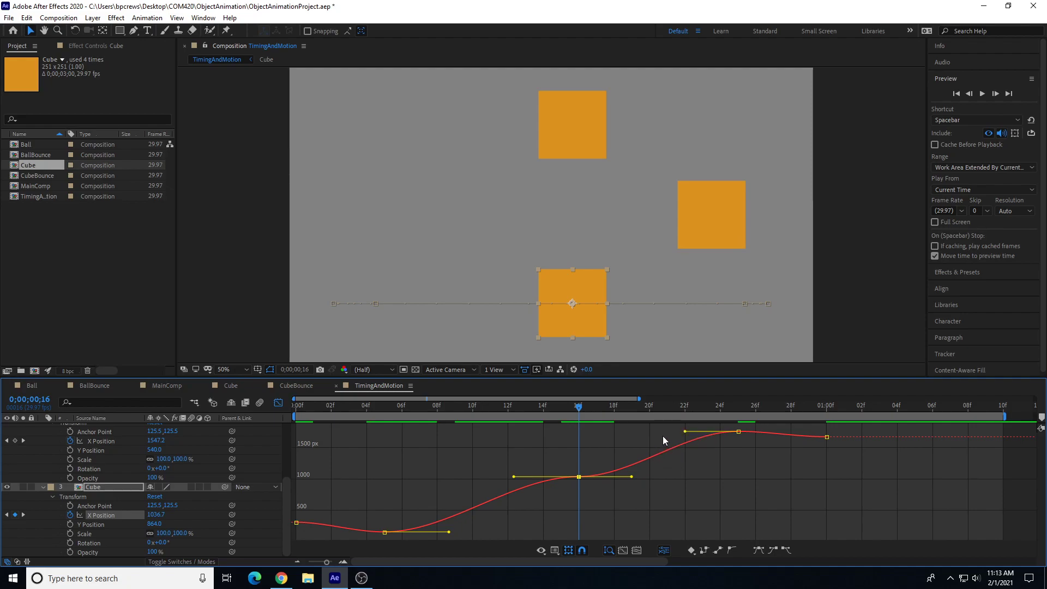
key("Delete")
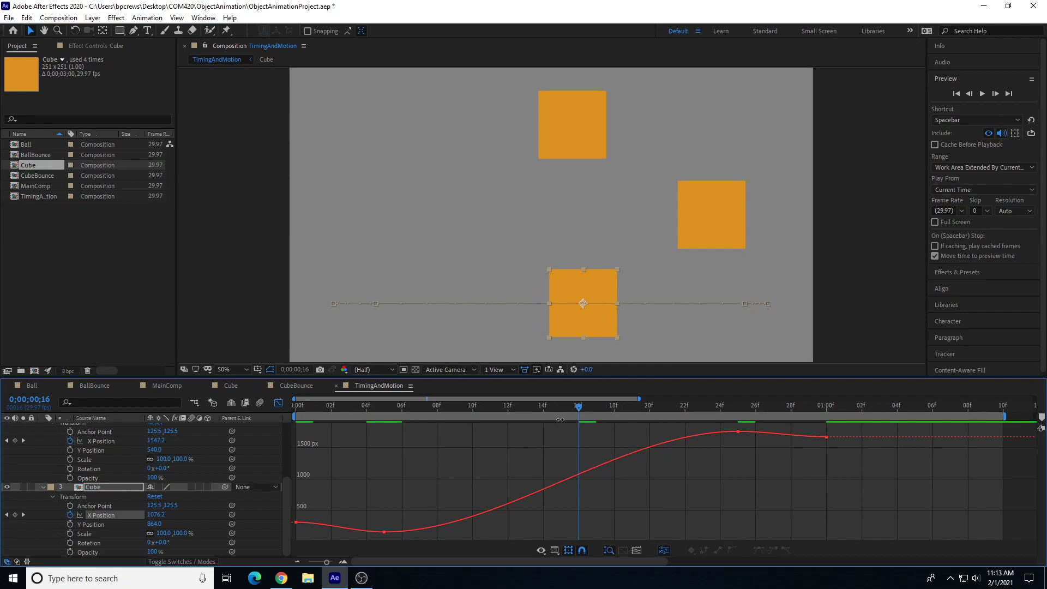
Step: Preview the animation from the start to check the two-keyframe motion
left_click_drag(400, 536, 400, 535)
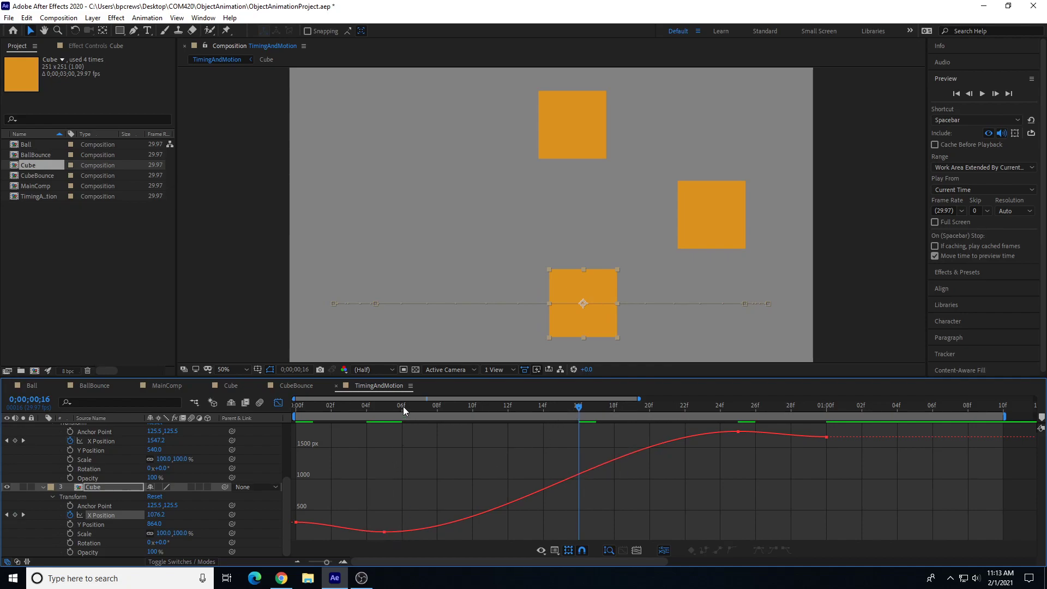
key("Home")
key("space")
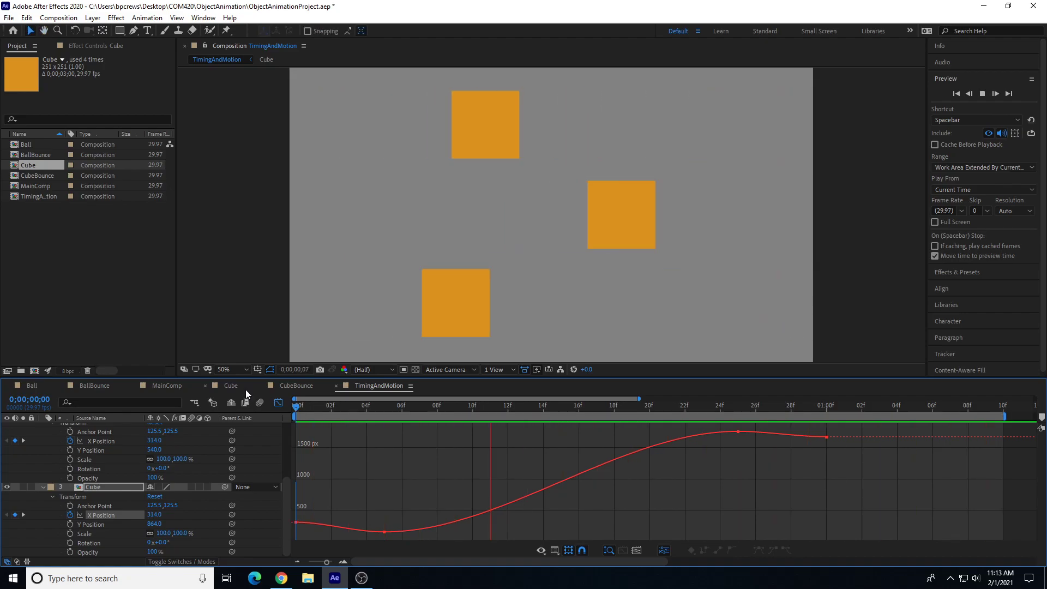
Step: Select the frame 5 keyframe and stretch its outgoing handle and the frame 25 incoming handle to about frame 15, then preview
left_click(332, 405)
left_click_drag(377, 505, 405, 536)
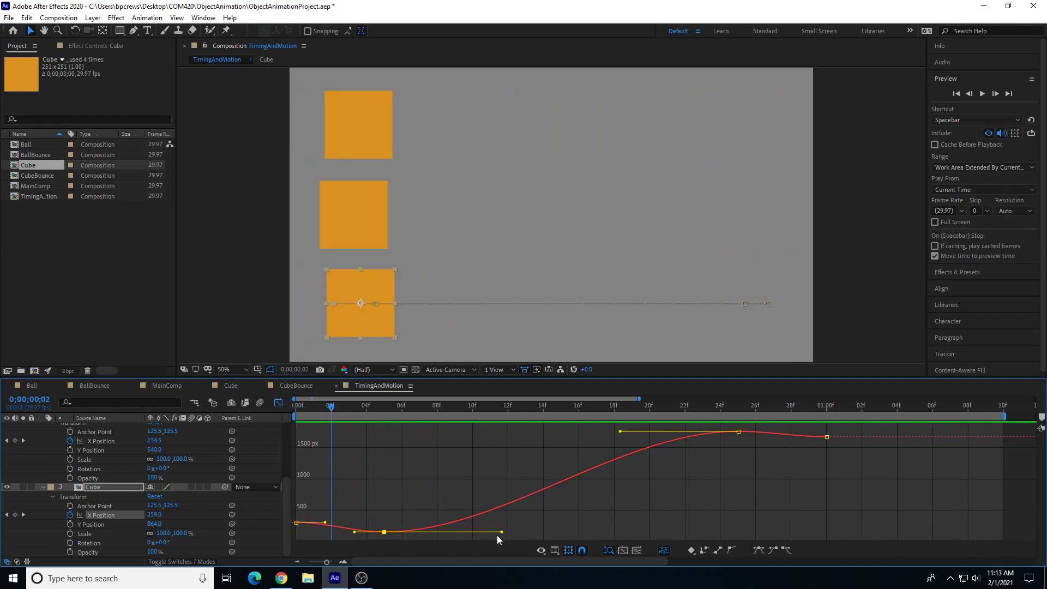
left_click_drag(502, 533, 554, 531)
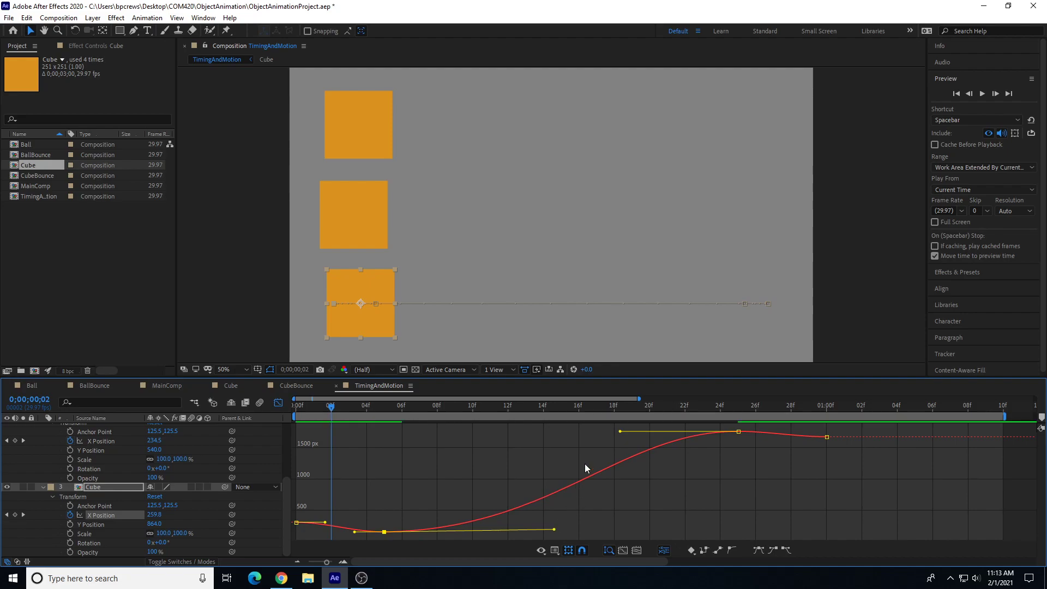
left_click_drag(621, 432, 554, 435)
key("space")
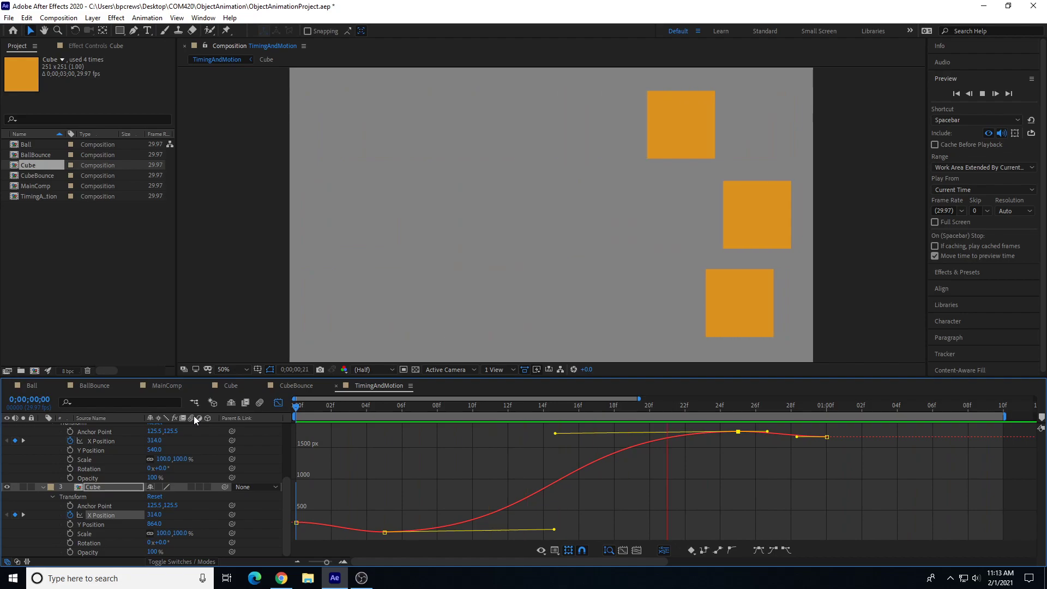
key("space")
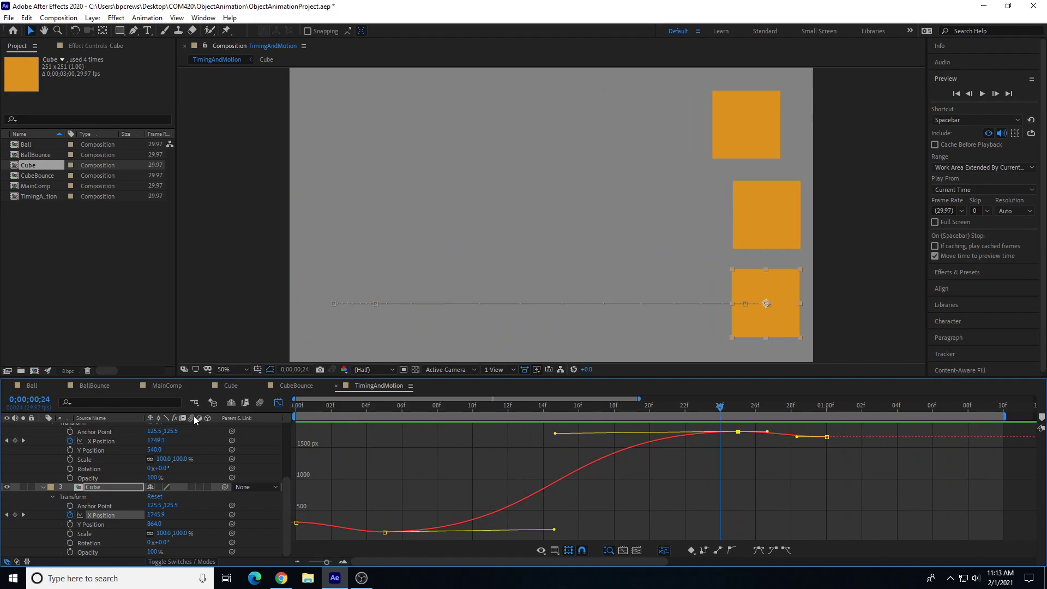
Step: Lengthen the frame 5 keyframe's outgoing handle further, to about frame 19
left_click_drag(415, 405, 382, 473)
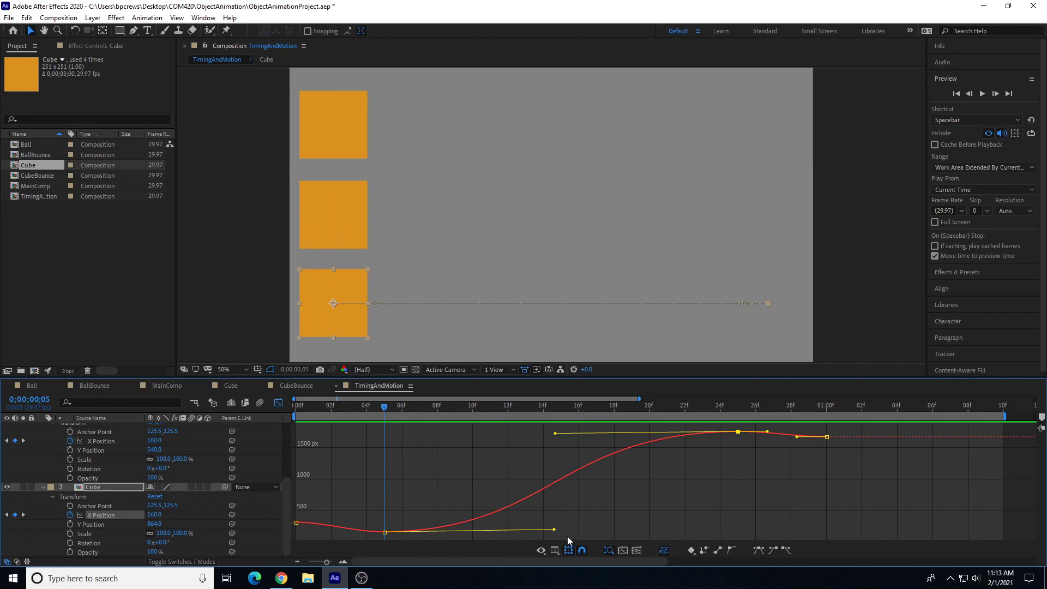
left_click_drag(554, 530, 630, 529)
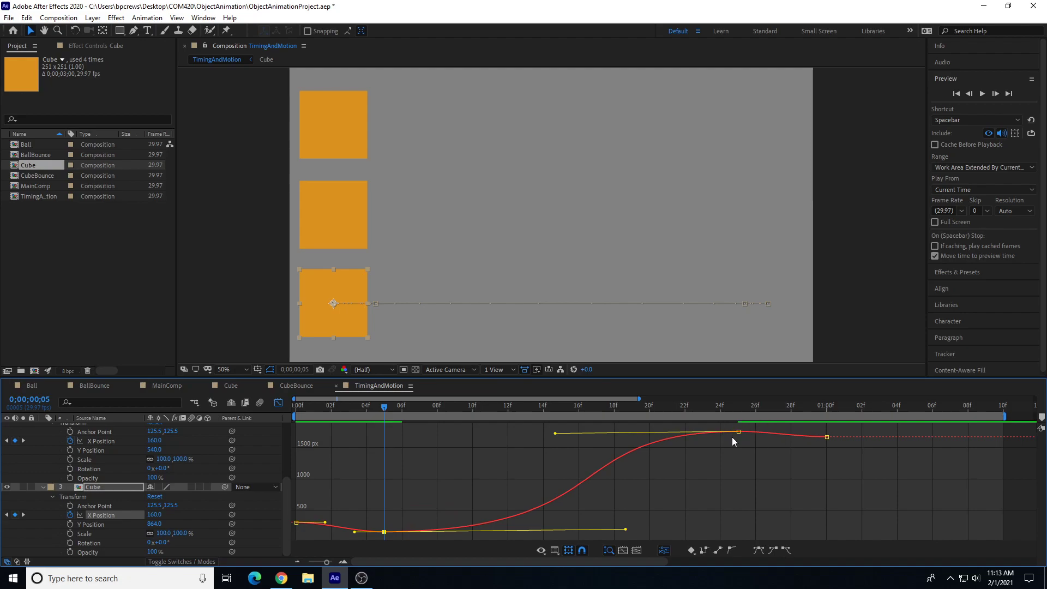
Step: Pull the frame 25 keyframe's incoming handle in to about frame 21, making the curve climb steeply
left_click(738, 408)
left_click_drag(555, 434, 668, 483)
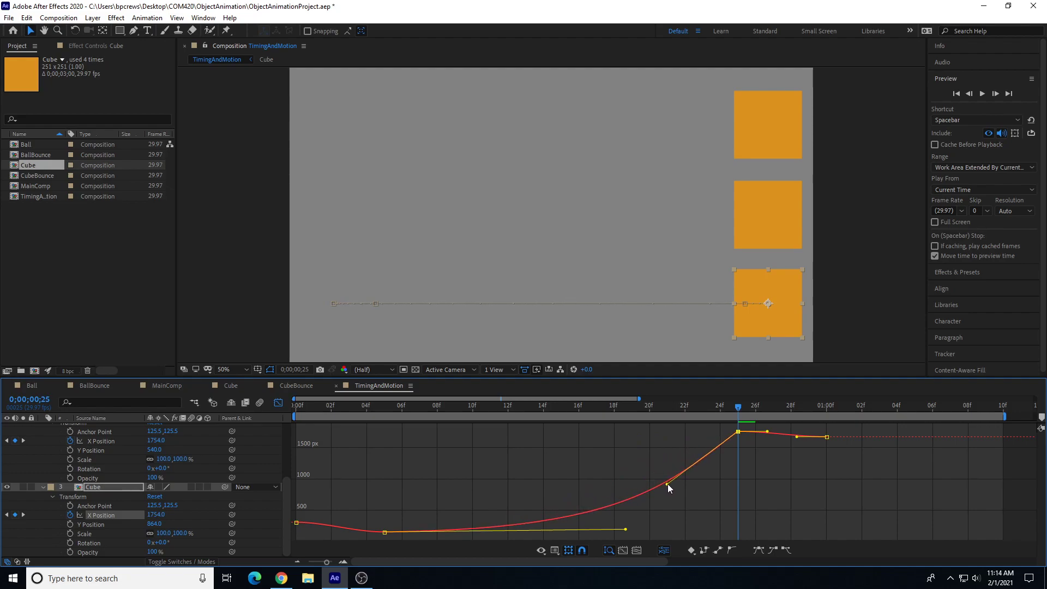
Step: Preview the revised bottom cube motion from the beginning
left_click(635, 408)
left_click_drag(636, 411, 296, 407)
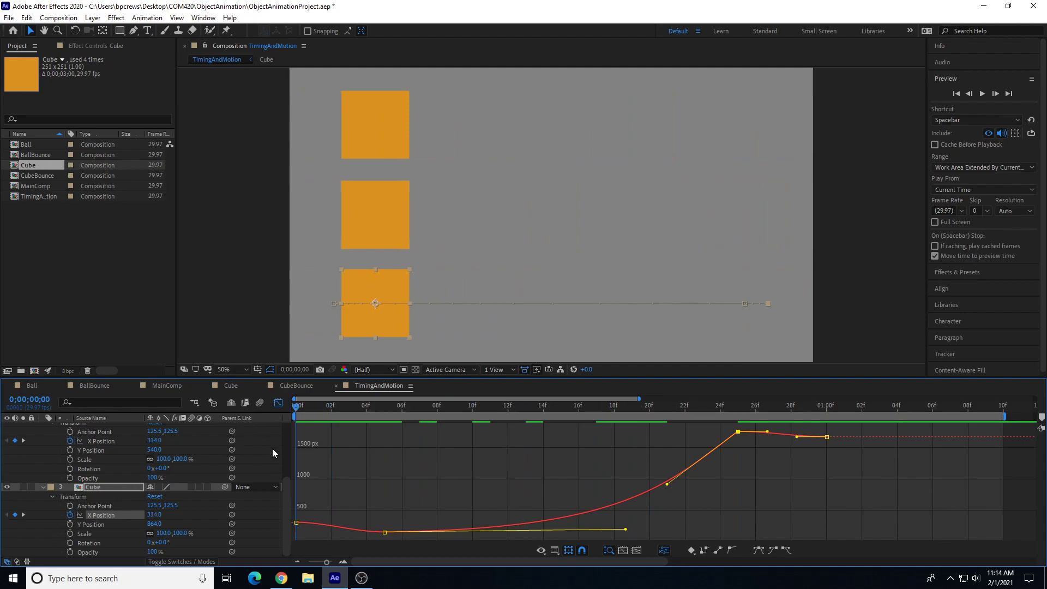
key("space")
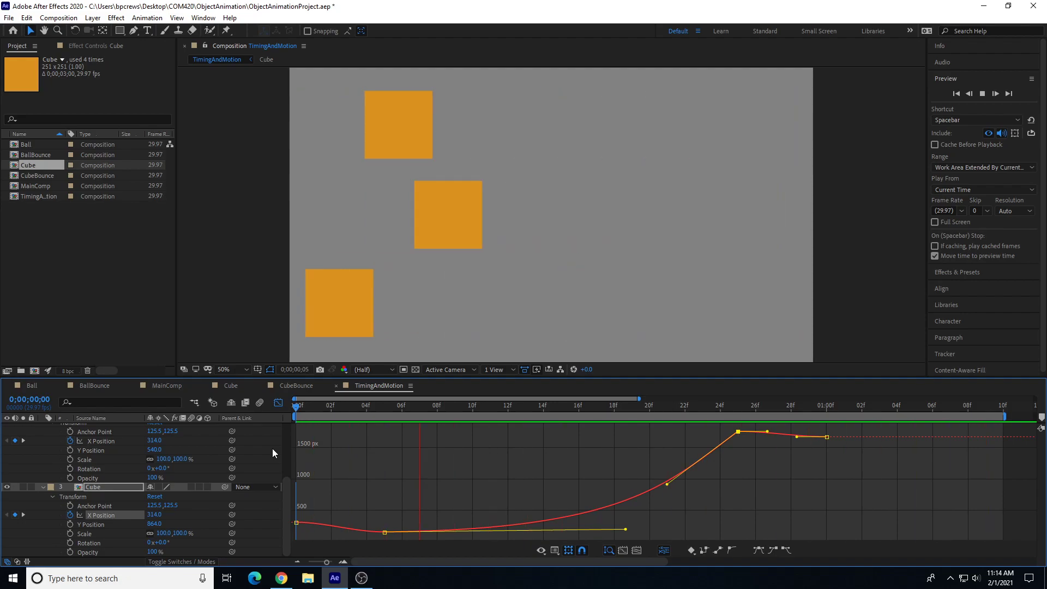
Step: Scrub between frames 5 and 25 to compare the three cubes' timing
left_click(390, 408)
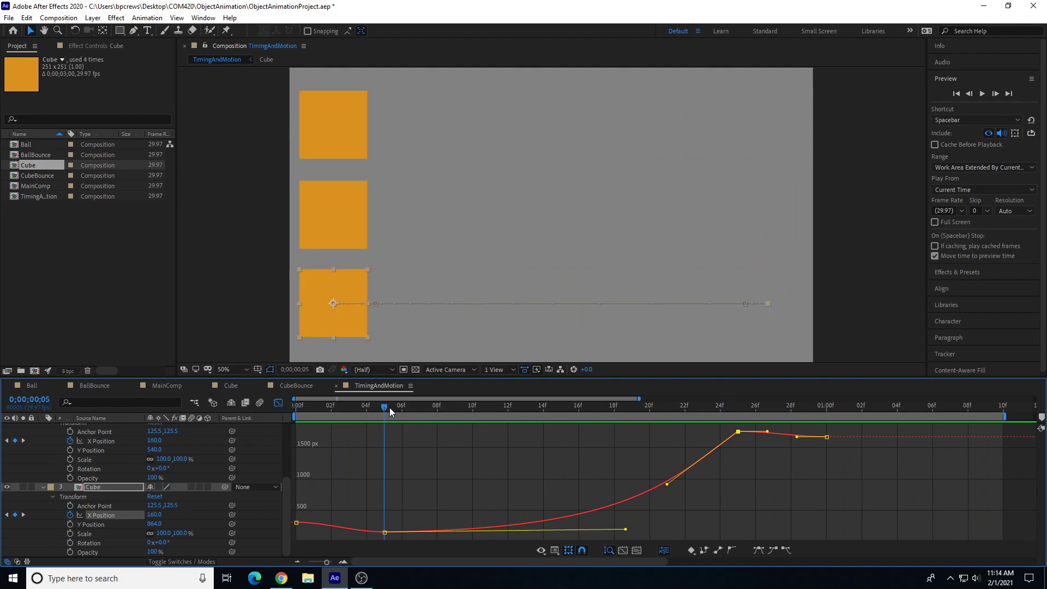
left_click(740, 407)
key("space")
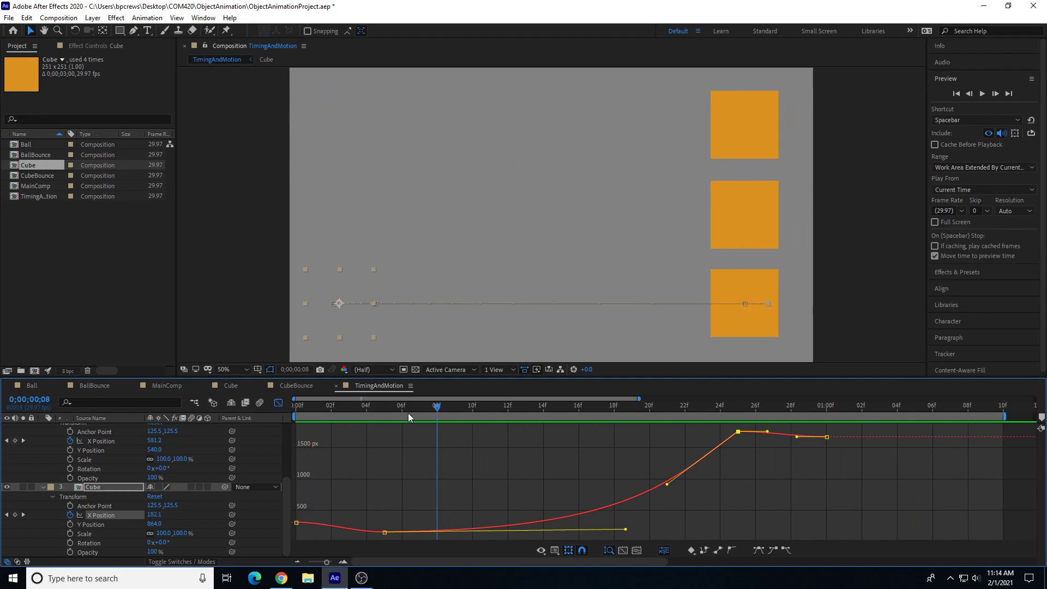
left_click_drag(411, 411, 388, 417)
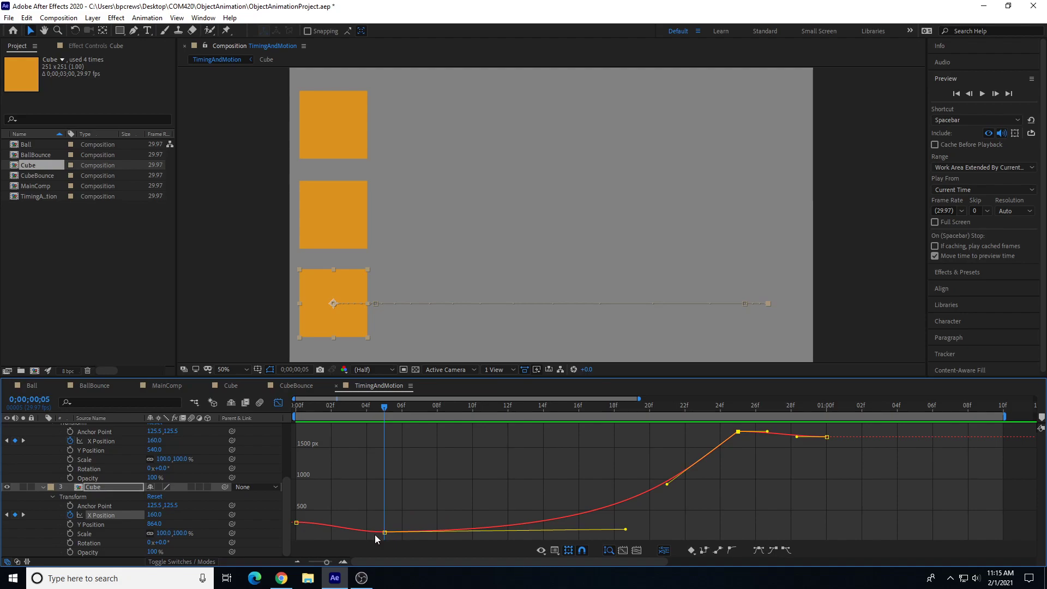
left_click_drag(385, 407, 737, 427)
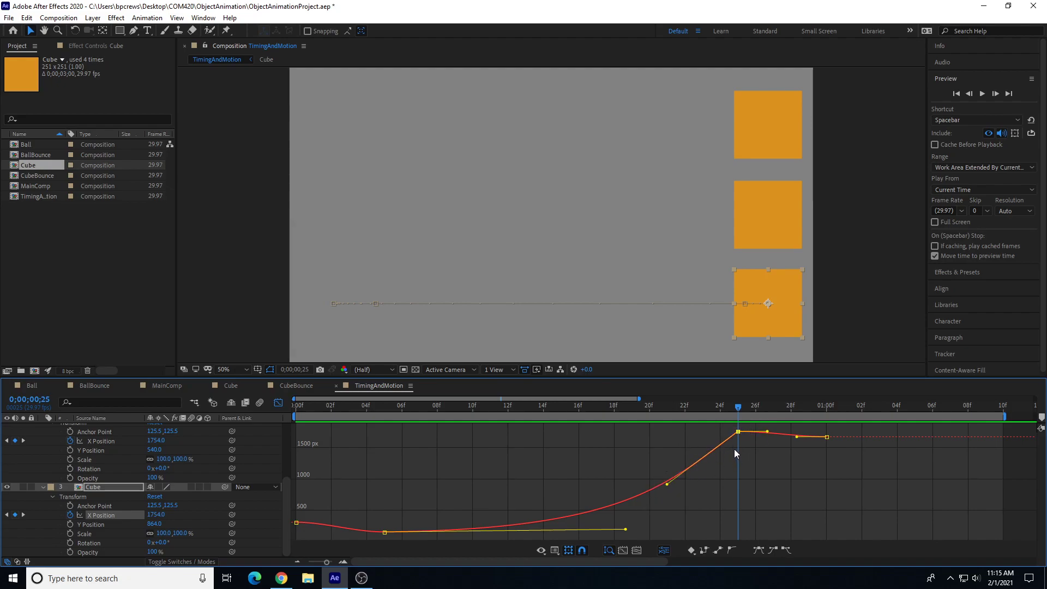
Step: Show the middle layer's X Position curve in the Graph Editor and preview the animation
left_click(111, 441)
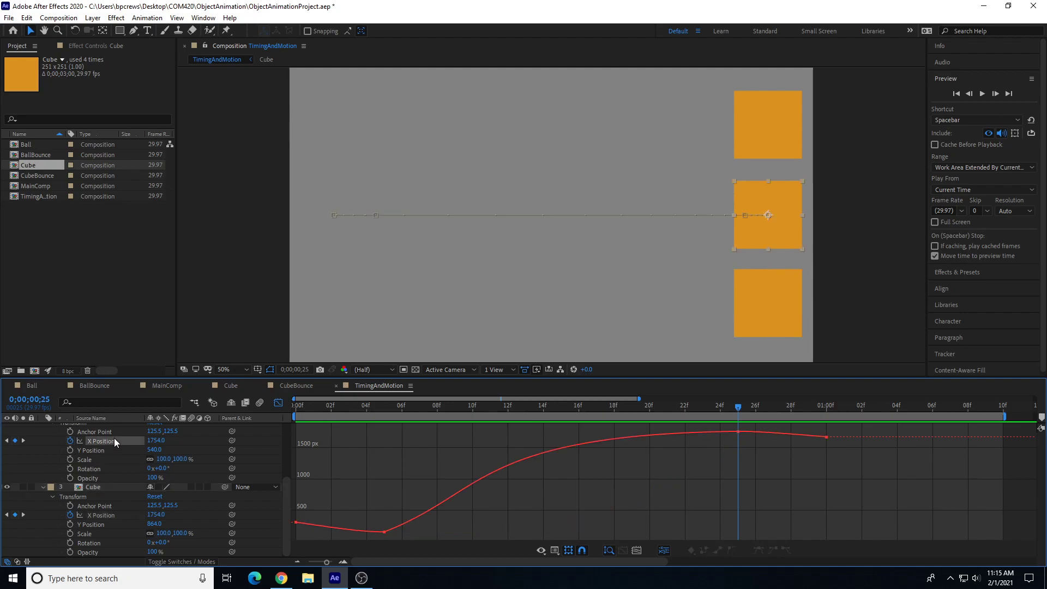
left_click(384, 407)
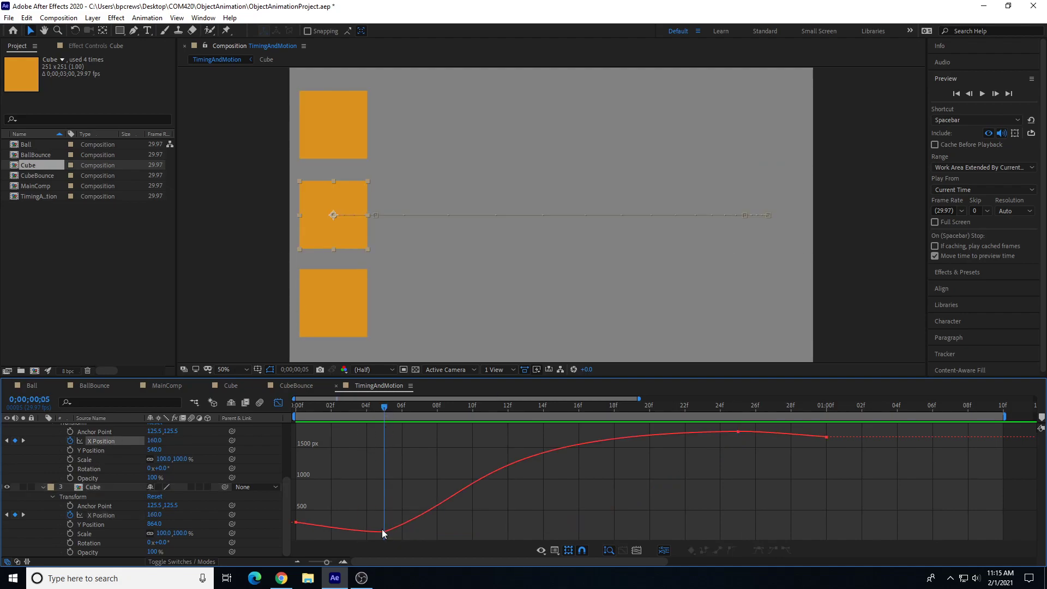
mouse_move(392, 531)
key("space")
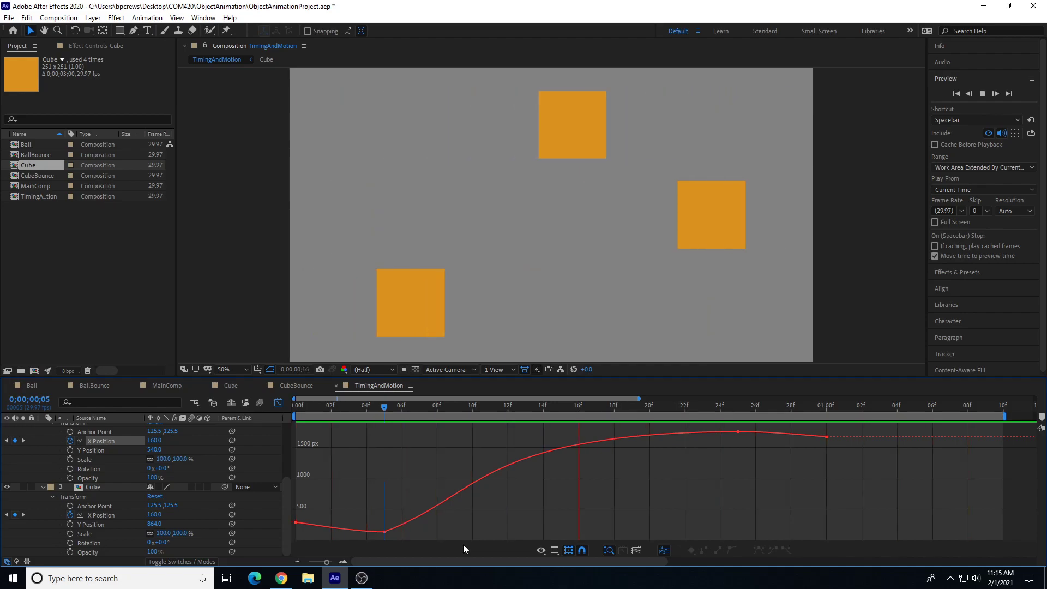
left_click_drag(440, 408, 490, 426)
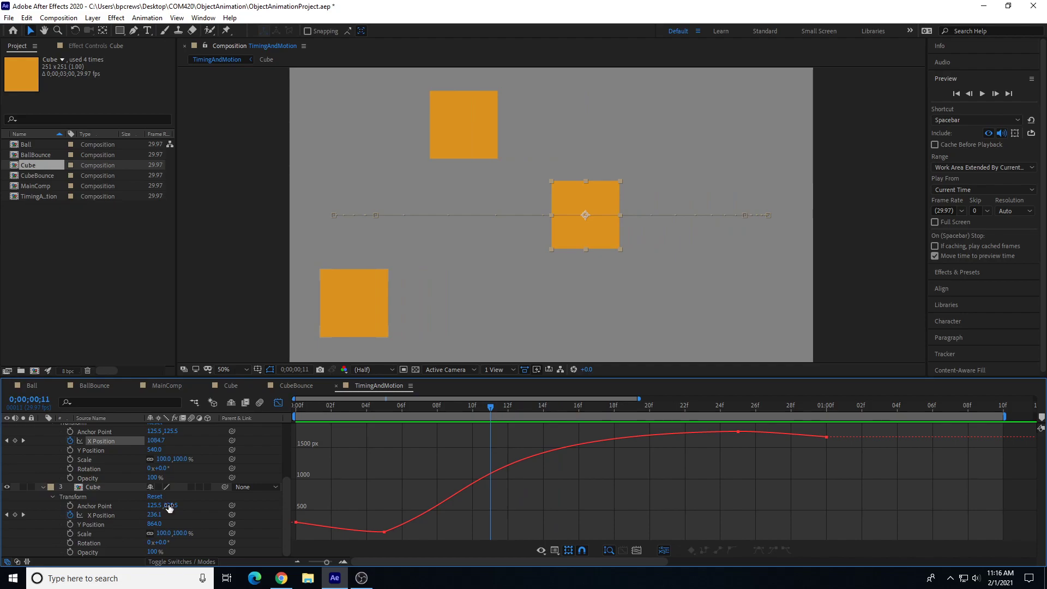
Step: Return to the layer bar view and start Scale keyframing on the top layer with a keyframe at frame 5
scroll(88, 475, "up", 3)
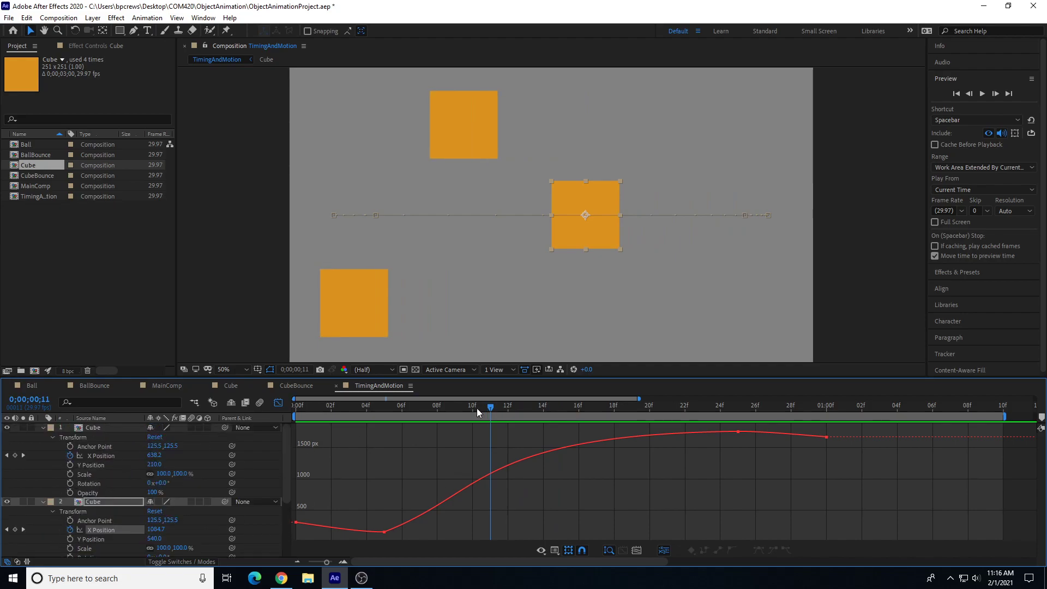
key("Home")
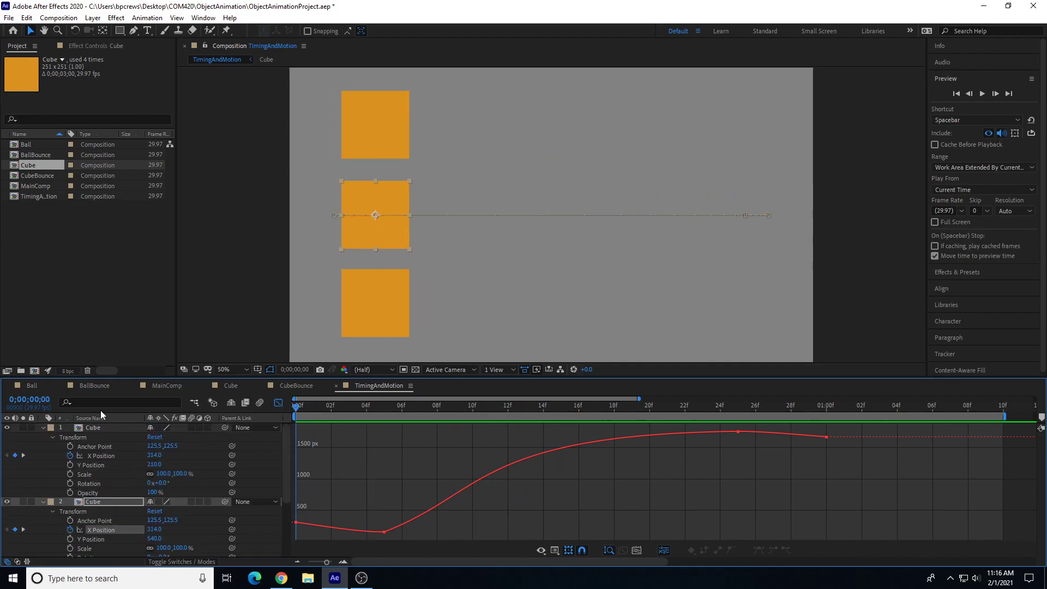
left_click(83, 474)
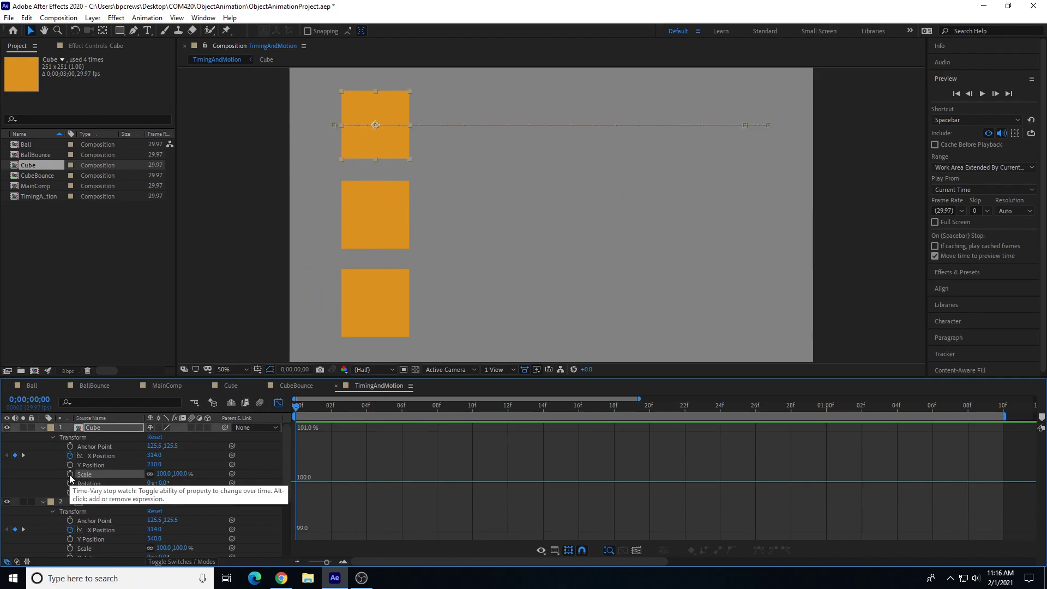
left_click(279, 403)
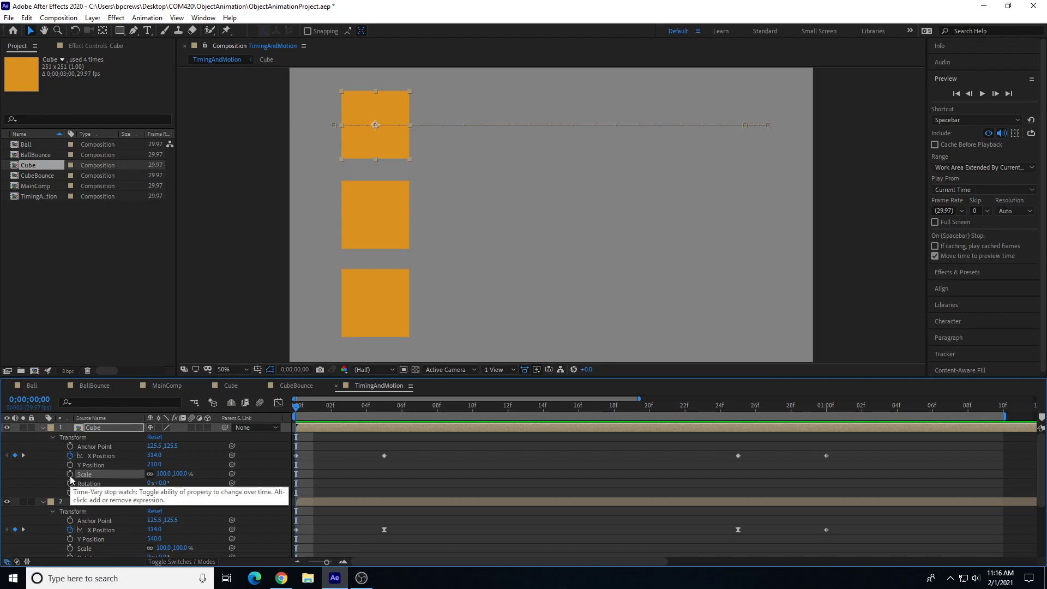
left_click(368, 416)
left_click_drag(368, 416, 543, 453)
left_click_drag(671, 464, 383, 470)
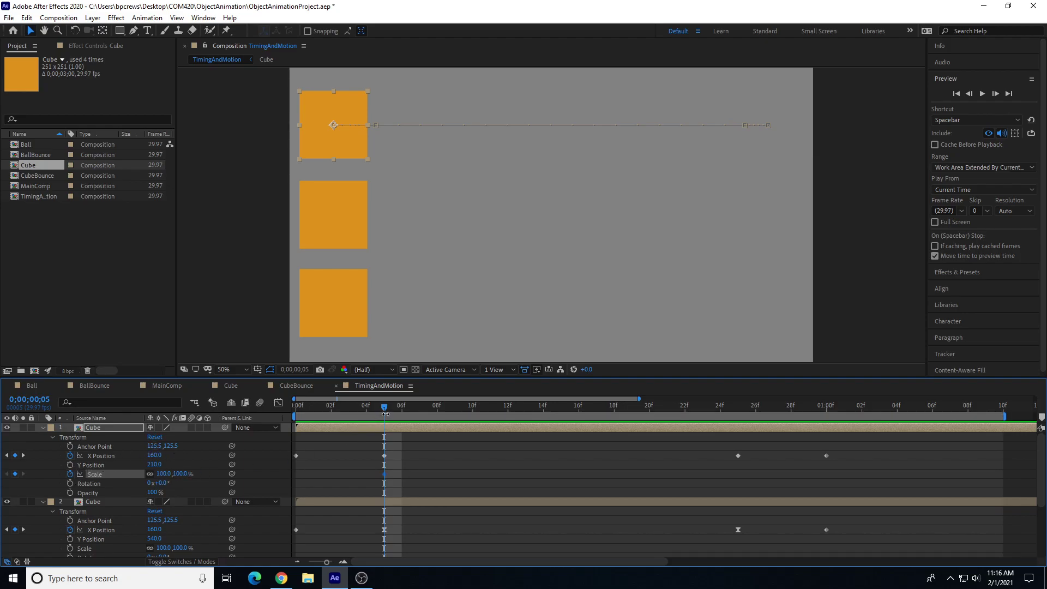
Step: At frame 18, stretch the top cube horizontally to about 211.6% width
left_click_drag(384, 410, 614, 420)
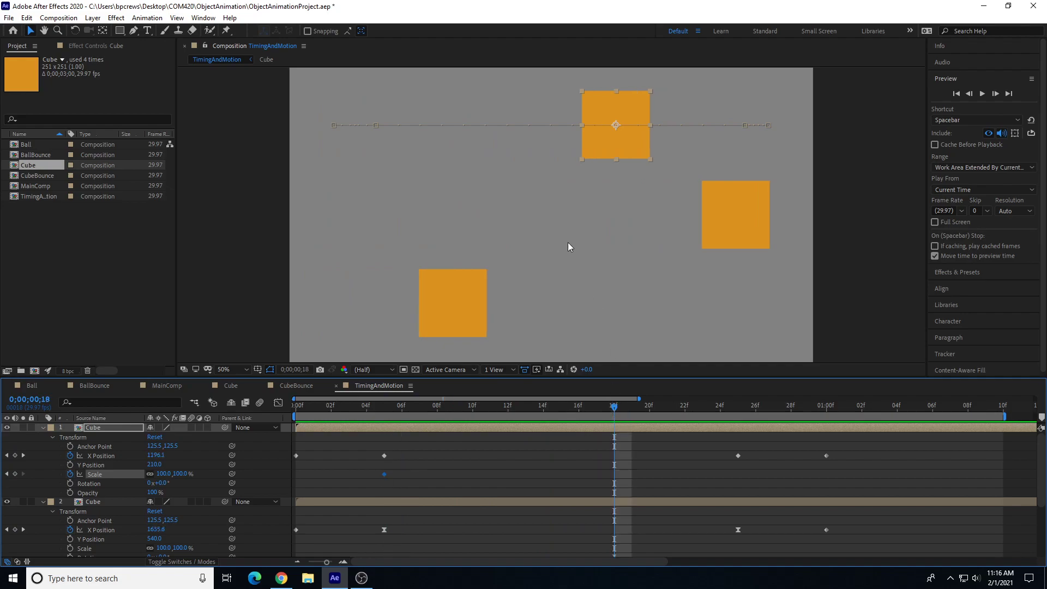
left_click_drag(583, 126, 544, 127)
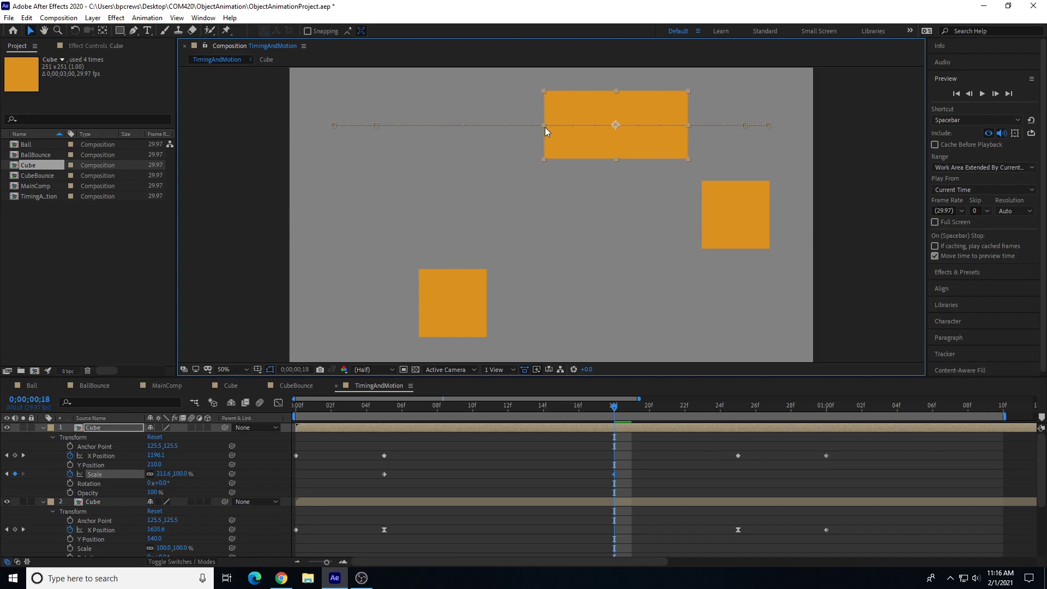
Step: At 1 second, set the top cube's Scale width to 100%
left_click_drag(619, 412, 824, 427)
left_click(162, 473)
type("100")
key("Return")
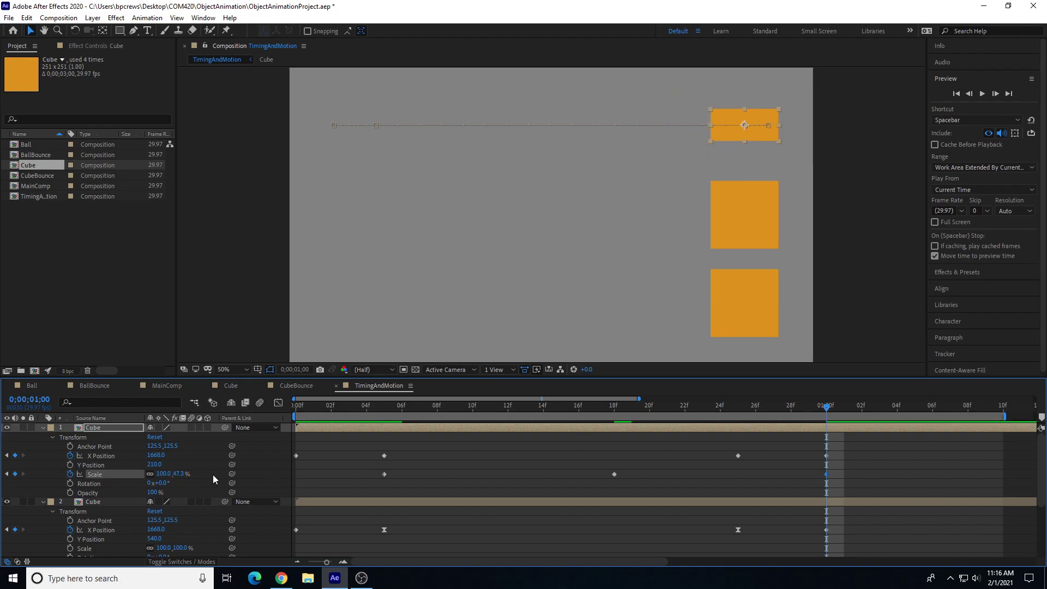
Step: Turn off constrained proportions for the top layer's Scale
left_click_drag(593, 410, 402, 409)
left_click_drag(515, 415, 616, 428)
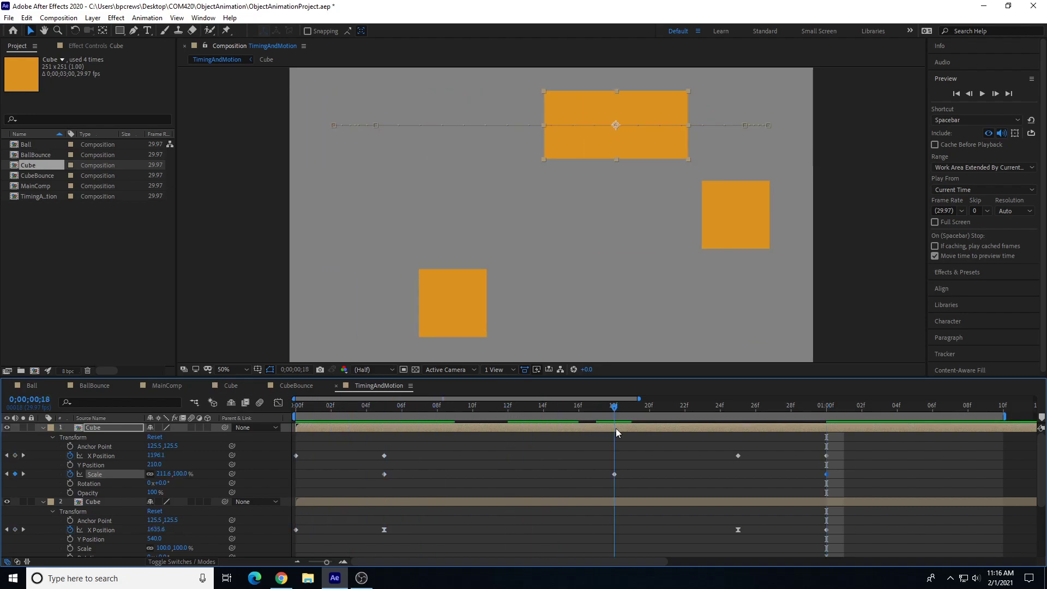
left_click(151, 474)
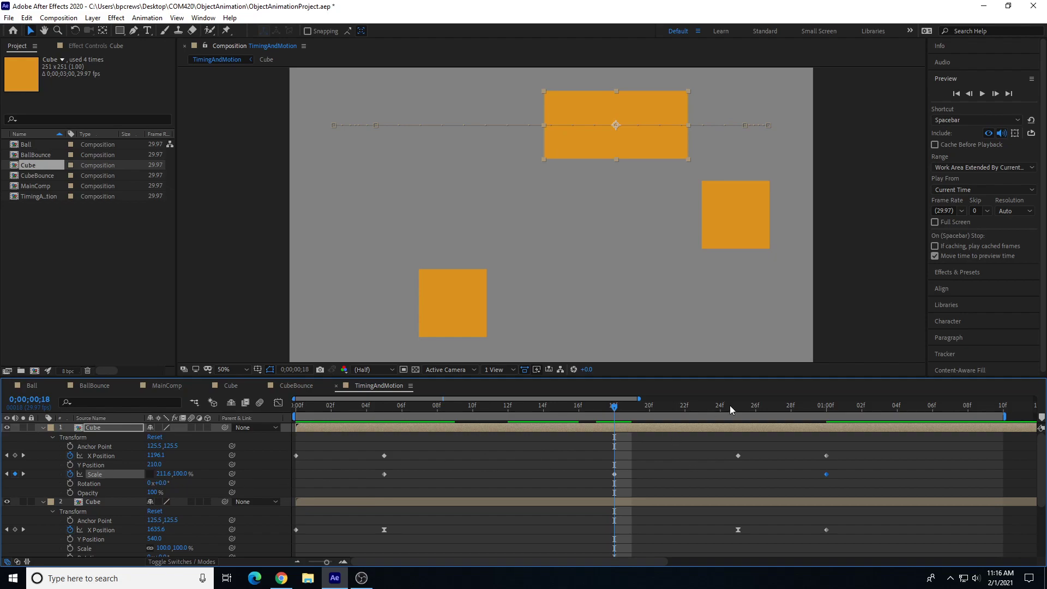
Step: At 1 second, set the top cube's Scale height to 100%
left_click(827, 409)
left_click(179, 474)
type("100")
key("Return")
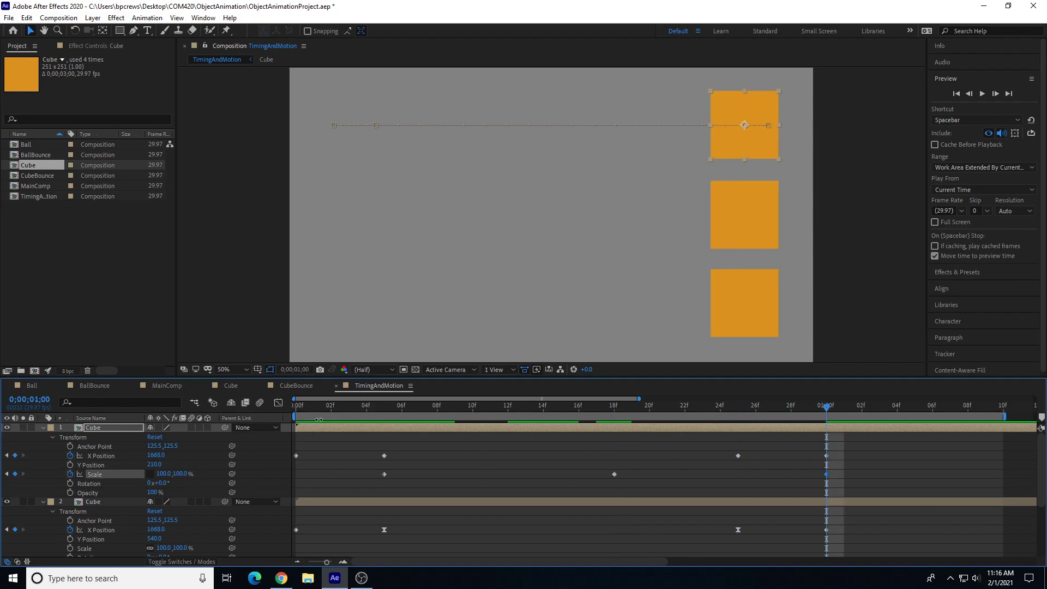
Step: Preview the stretch animation and return the playhead to frame 5
left_click_drag(367, 407, 238, 382)
key("space")
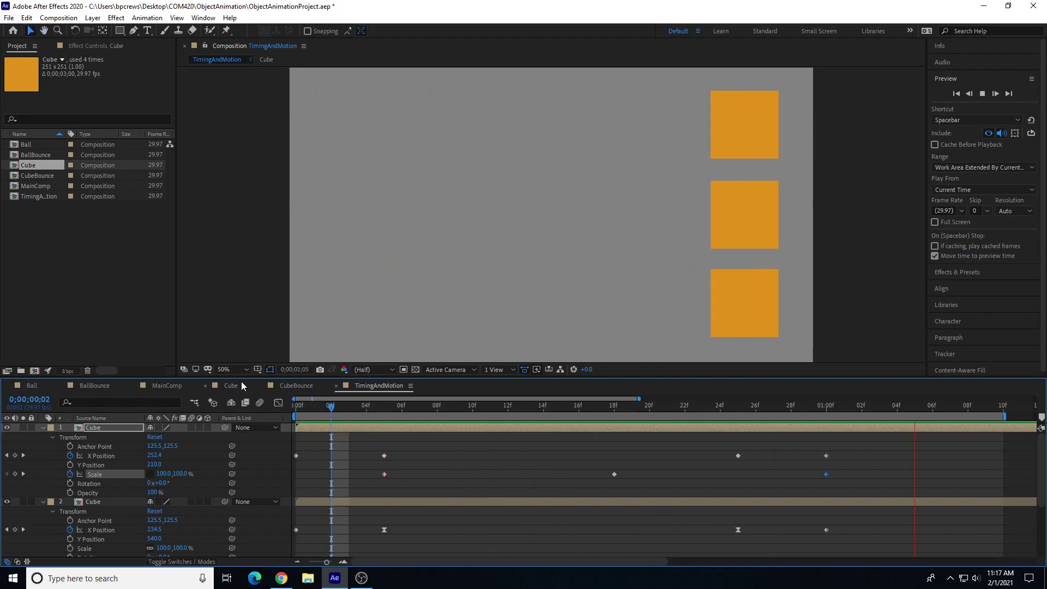
key("space")
left_click(384, 407)
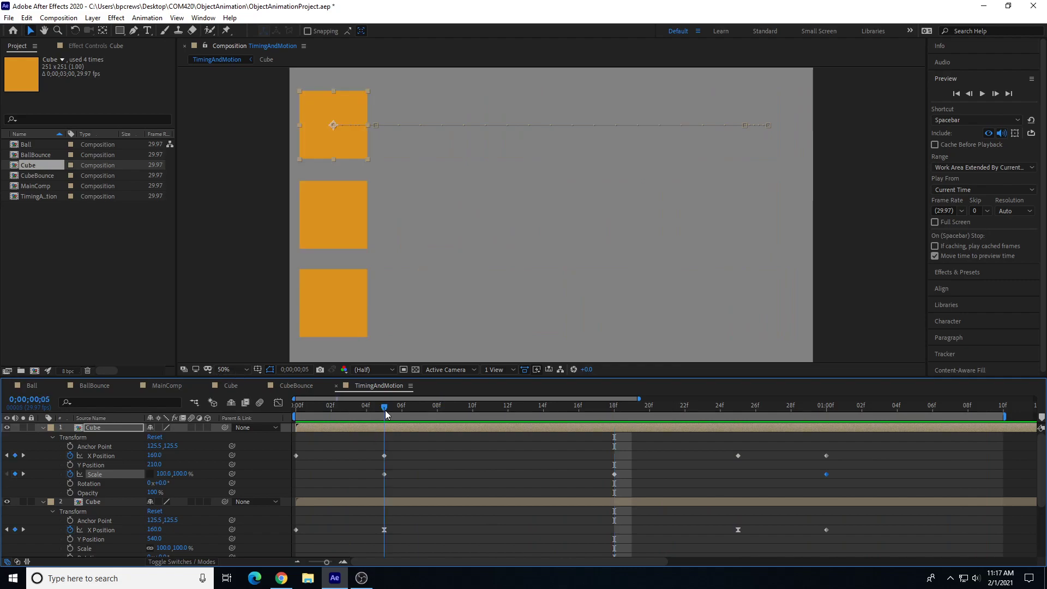
Step: Start Scale keyframing on the middle layer at frame 5
scroll(75, 494, "down", 3)
scroll(77, 486, "down", 1)
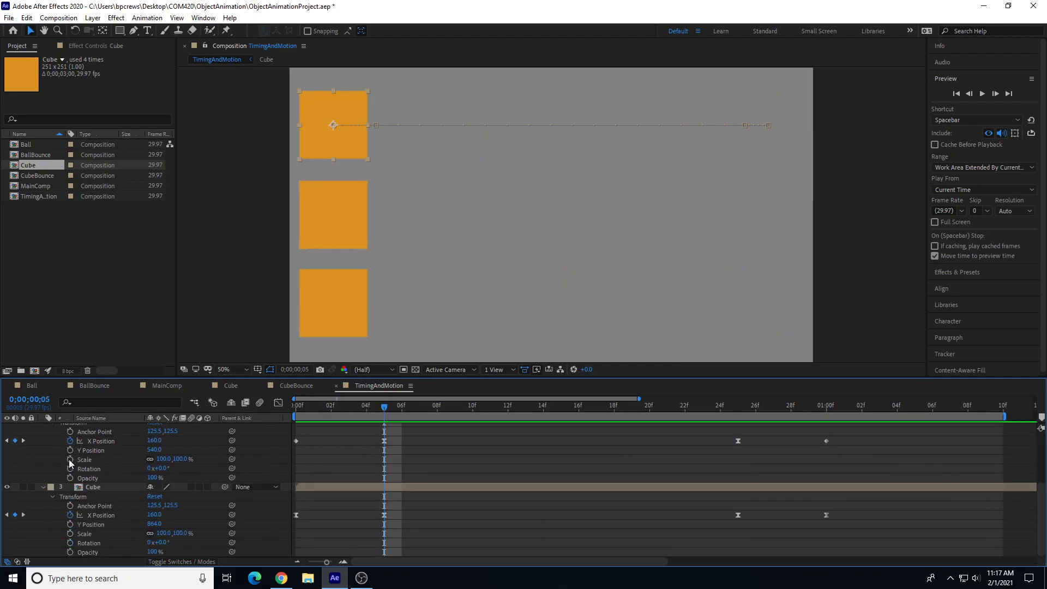
left_click(70, 460)
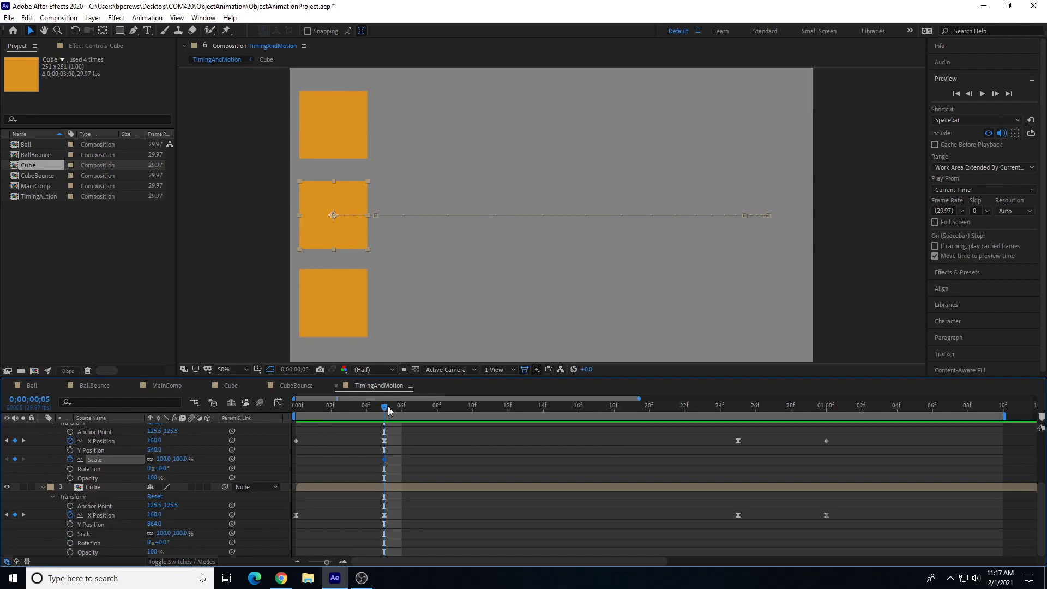
Step: Key the middle cube's Scale width to 200% at frame 18 and back to 100% at 1 second
left_click_drag(410, 420, 614, 411)
scroll(607, 483, "up", 3)
scroll(563, 521, "down", 1)
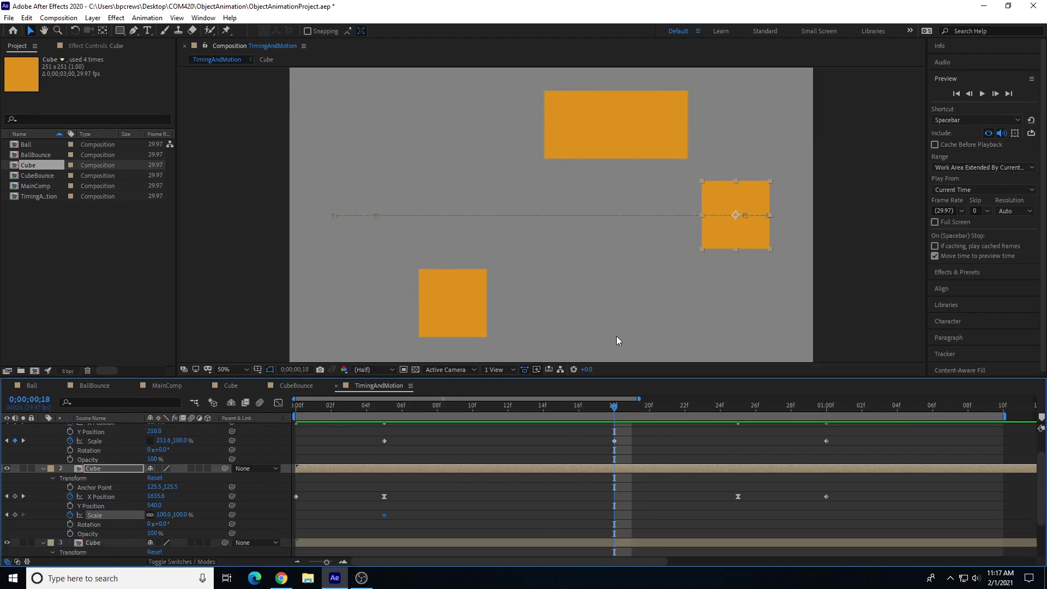
left_click_drag(702, 215, 668, 217)
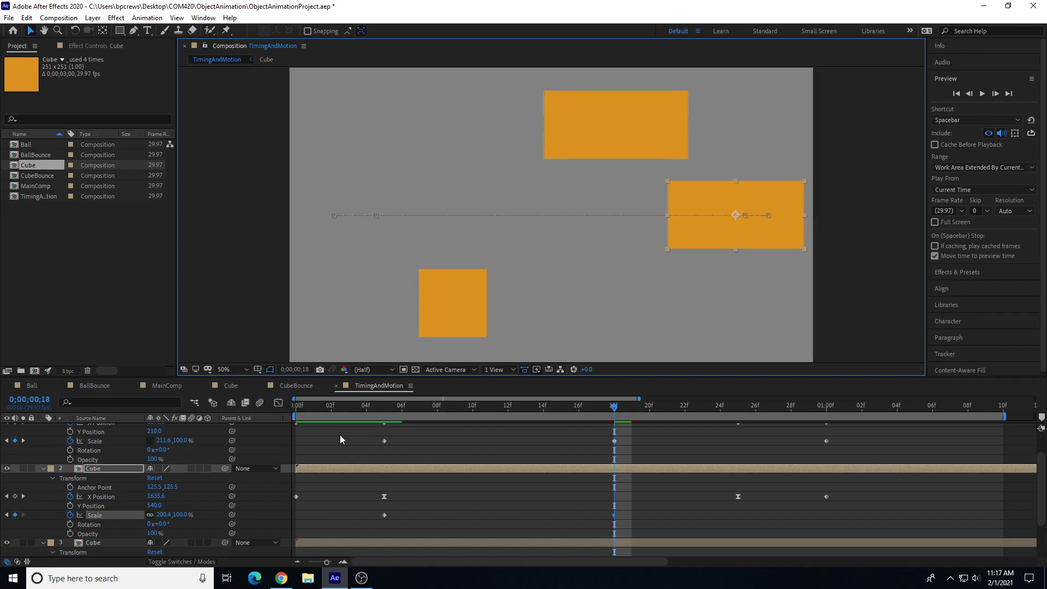
left_click(164, 515)
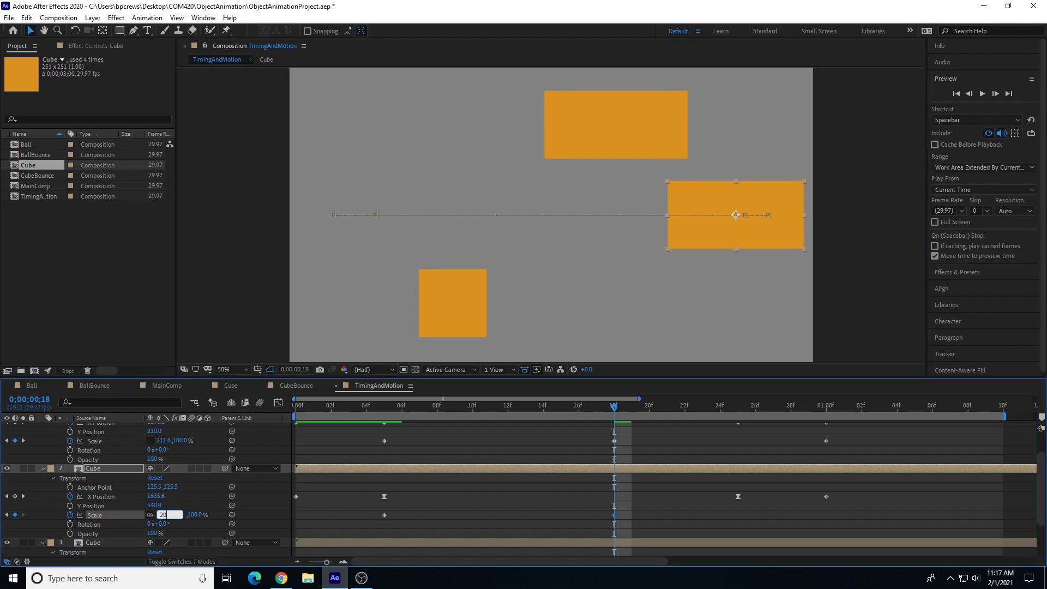
key("Return")
left_click_drag(695, 404, 820, 416)
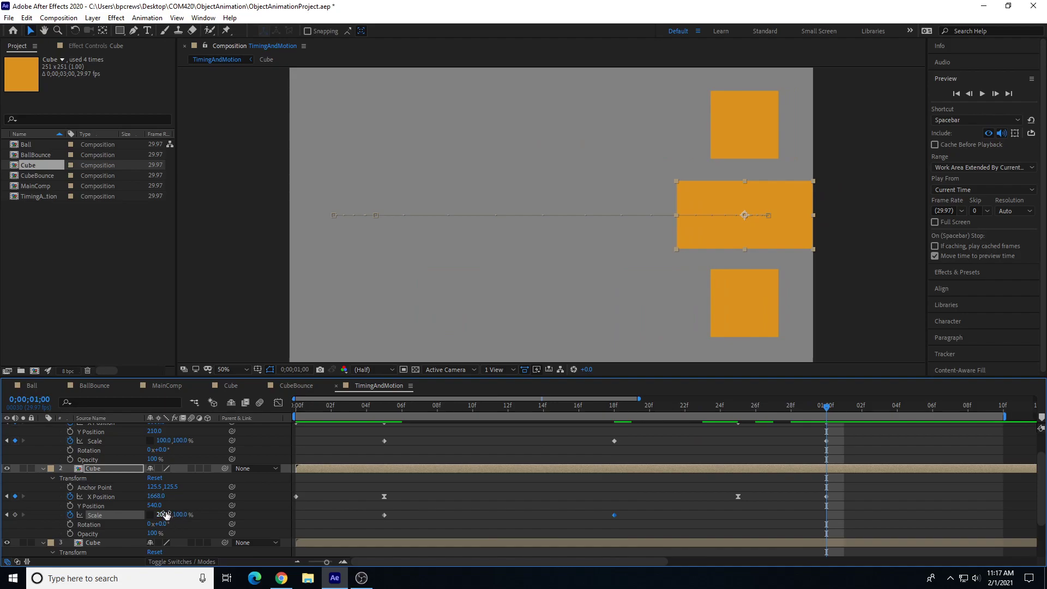
key("Return")
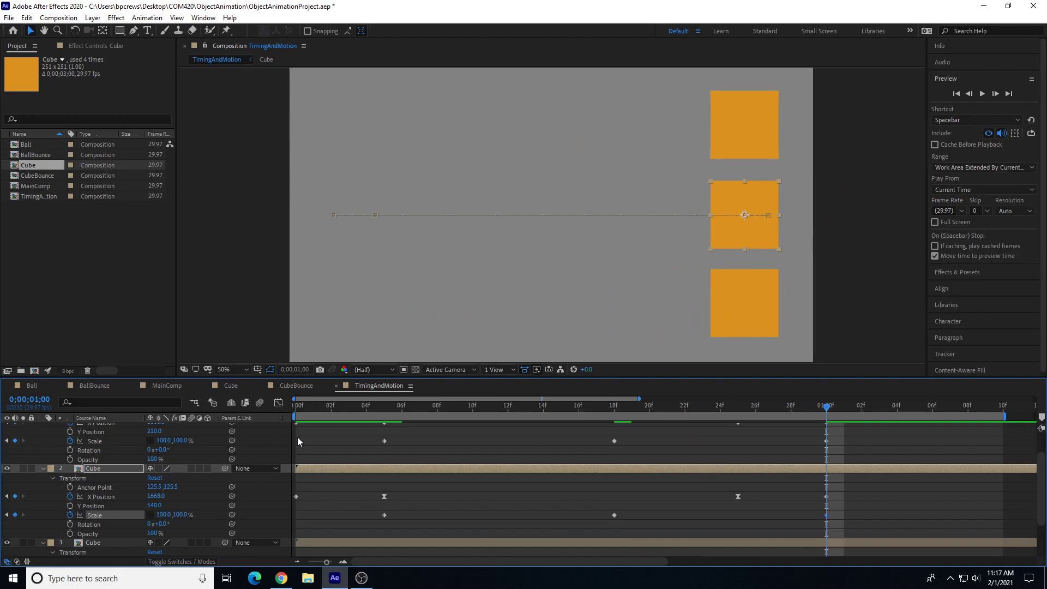
Step: At frame 18, set the top cube's Scale width to 200%
left_click(611, 407)
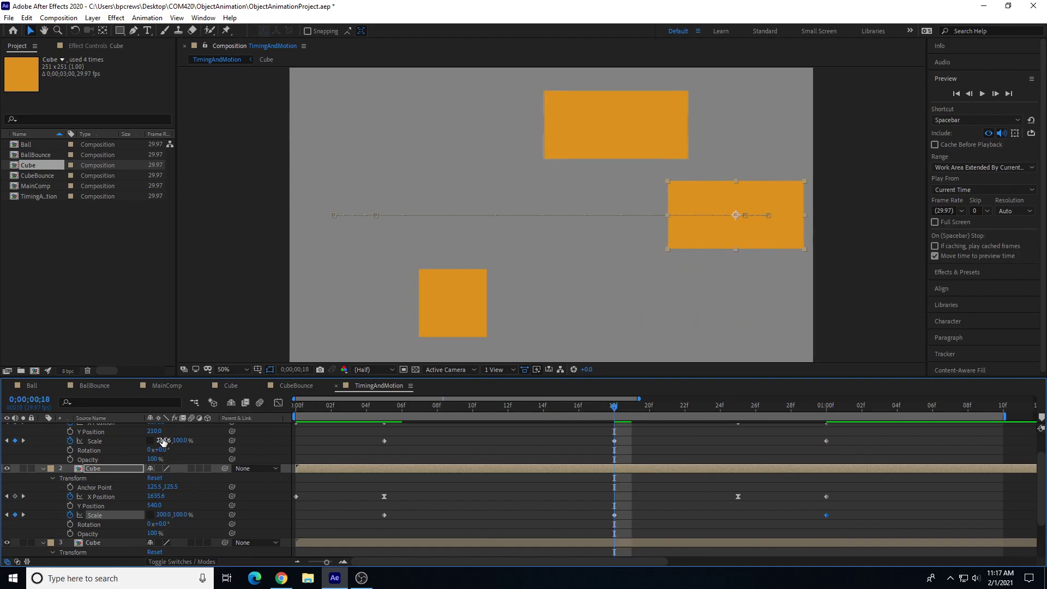
type("200")
key("Return")
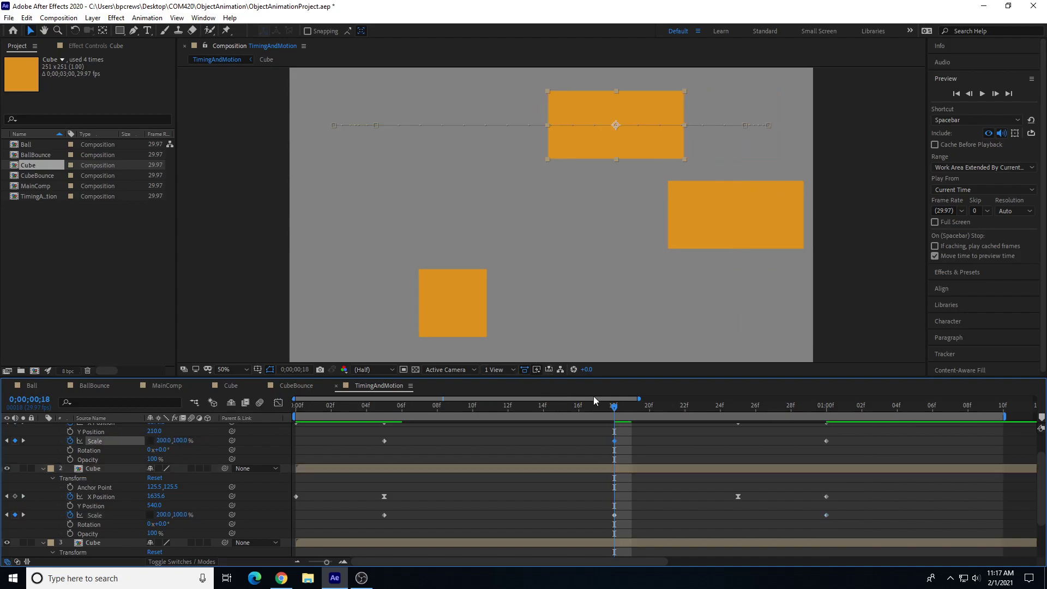
Step: Start Scale keyframing on the bottom layer at frame 5
left_click_drag(562, 407, 381, 437)
scroll(139, 491, "down", 3)
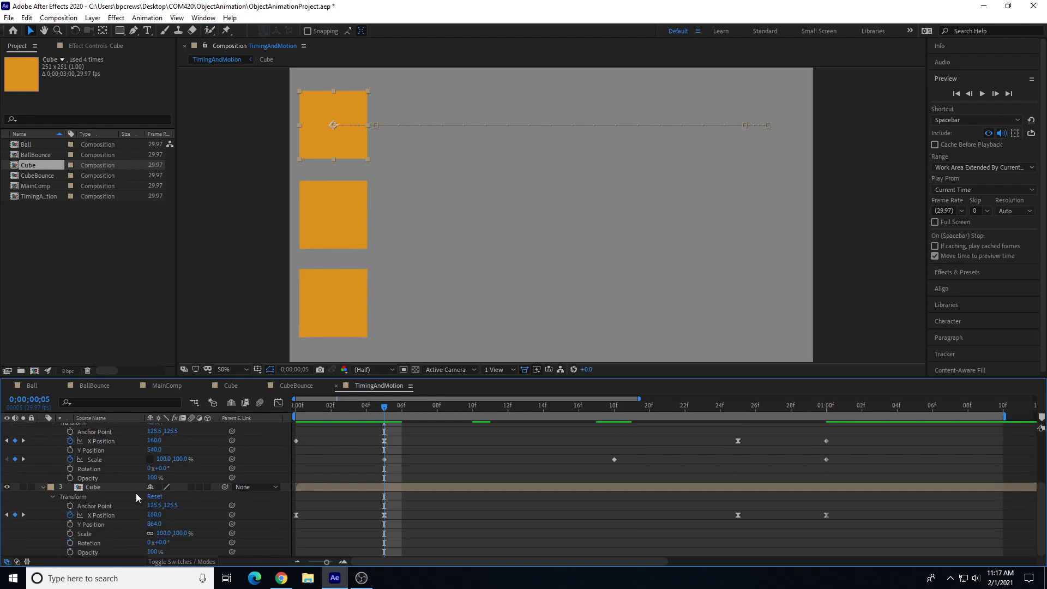
left_click(71, 534)
Step: Key the bottom cube's Scale to 200% width and 100% height at frame 18, and 100% width at 1 second
left_click_drag(528, 405, 614, 414)
left_click_drag(489, 304, 532, 304)
left_click(163, 534)
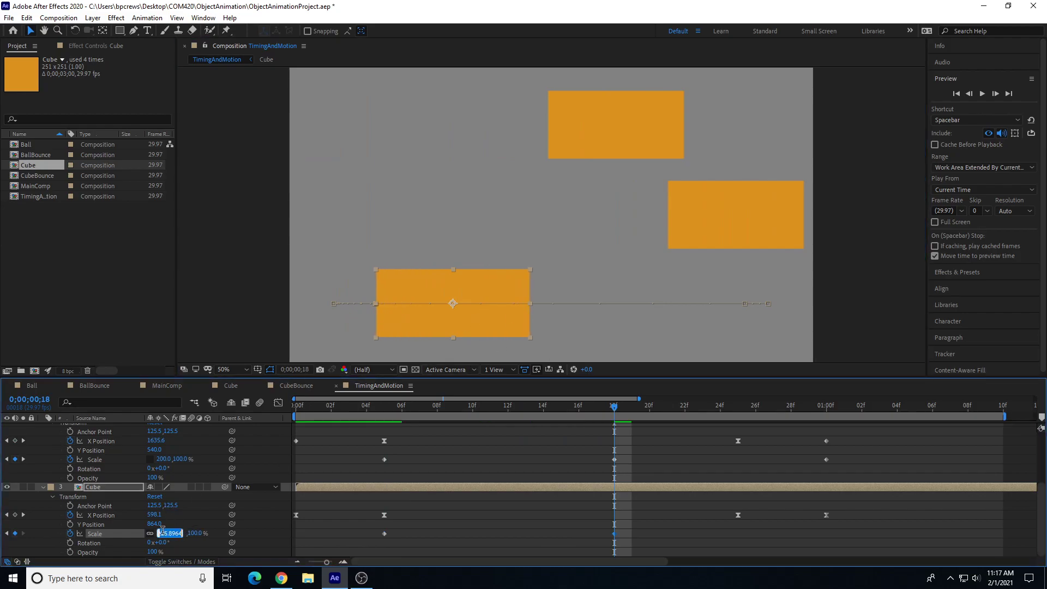
type("200")
key("Return")
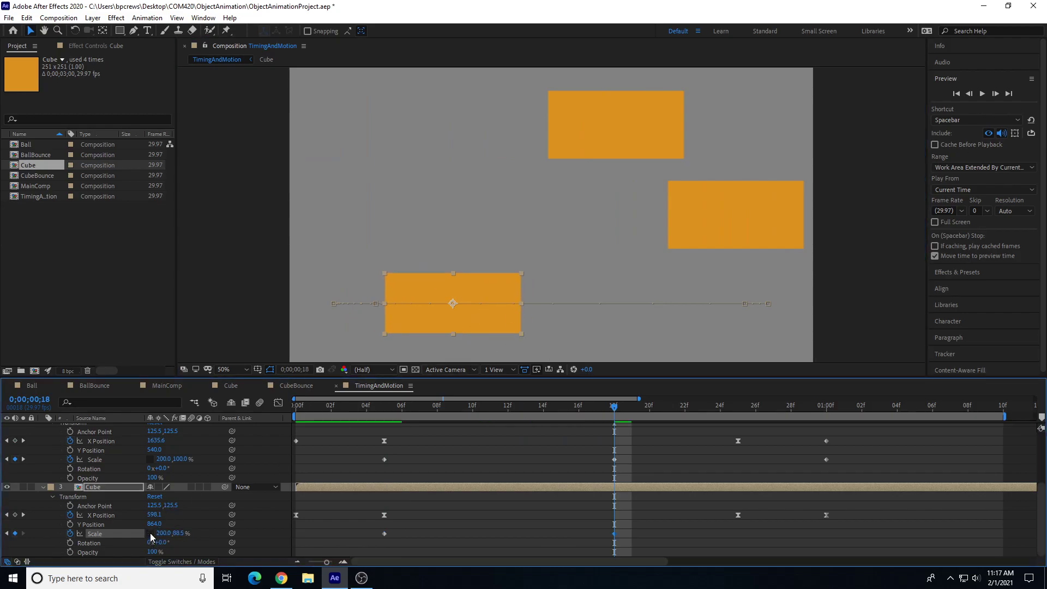
type("100")
key("Return")
left_click(827, 408)
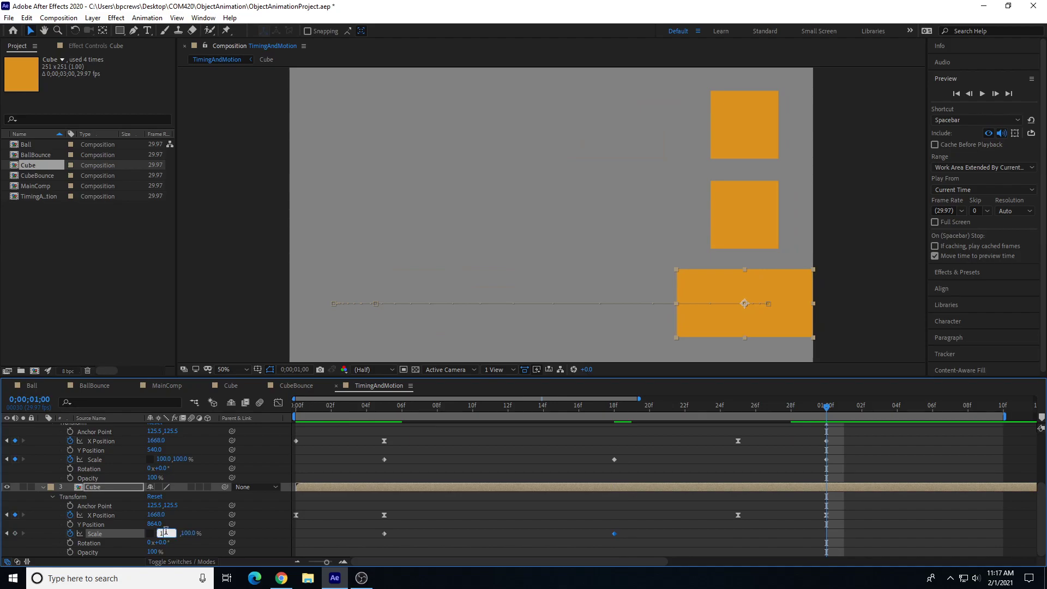
key("Return")
Step: Preview the squash-and-stretch animation near the start of the timeline
left_click_drag(406, 408, 243, 417)
key("space")
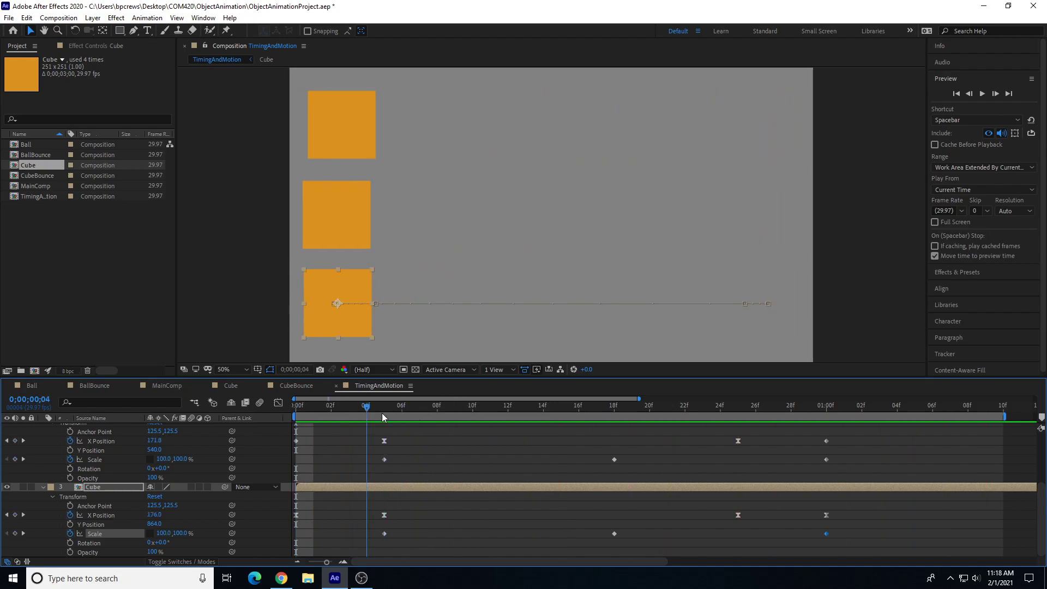
key("space")
left_click_drag(456, 429, 352, 483)
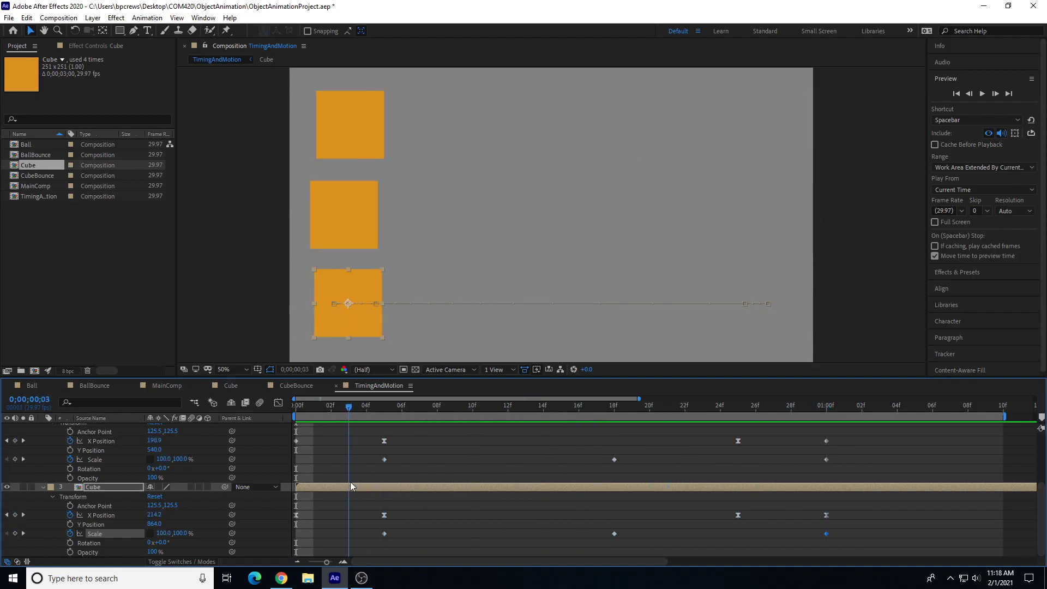
Step: Enable motion blur for the composition and for all three Cube layers
left_click(259, 405)
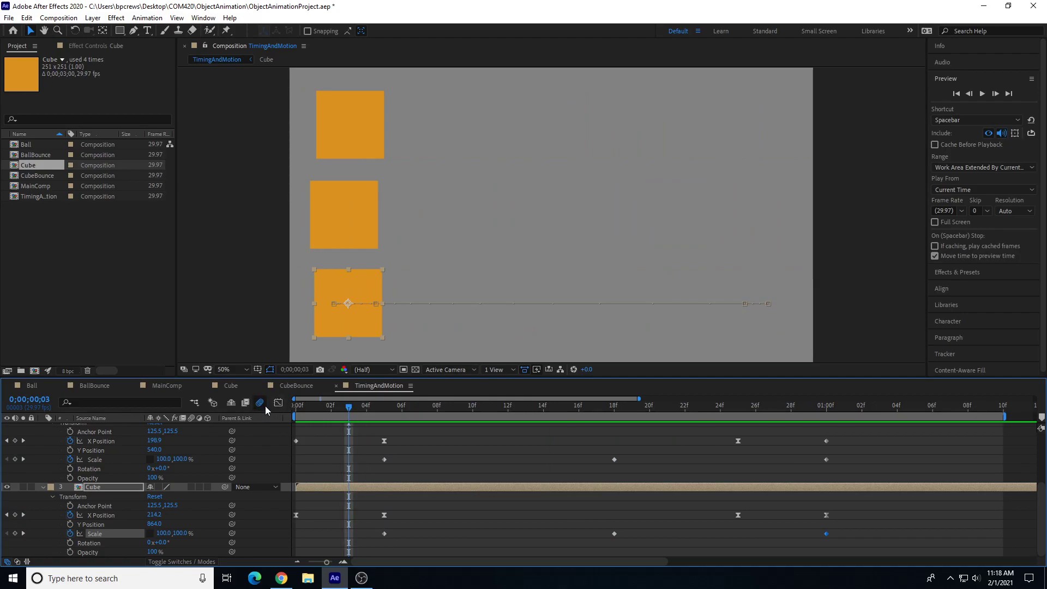
scroll(218, 437, "up", 3)
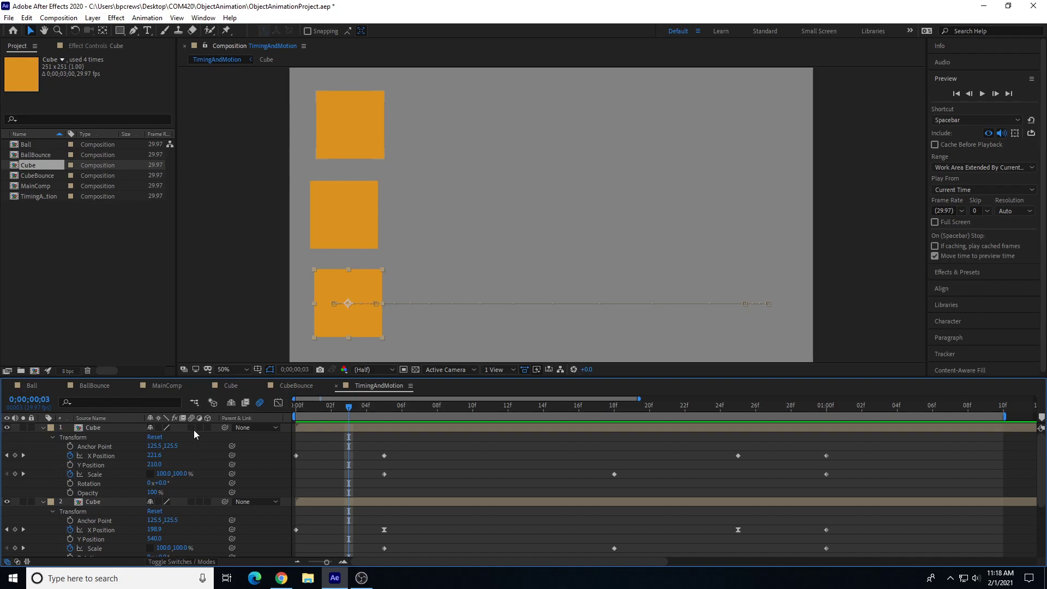
left_click(191, 427)
left_click(193, 502)
scroll(168, 517, "down", 3)
left_click(192, 487)
Step: Preview the motion-blurred animation from the start and scrub through it to the end
left_click(331, 405)
left_click(301, 404)
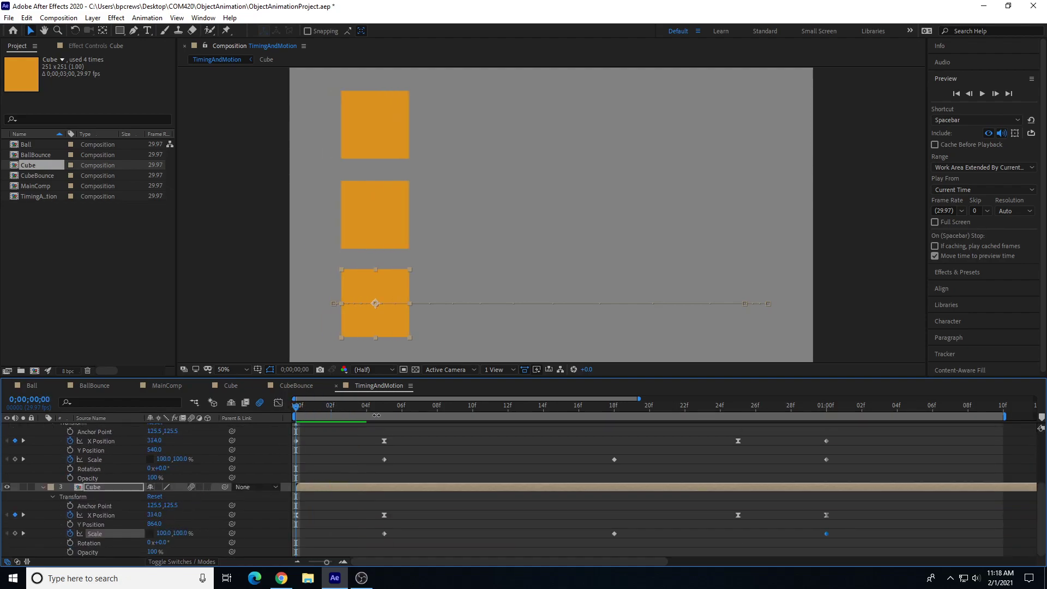
key("space")
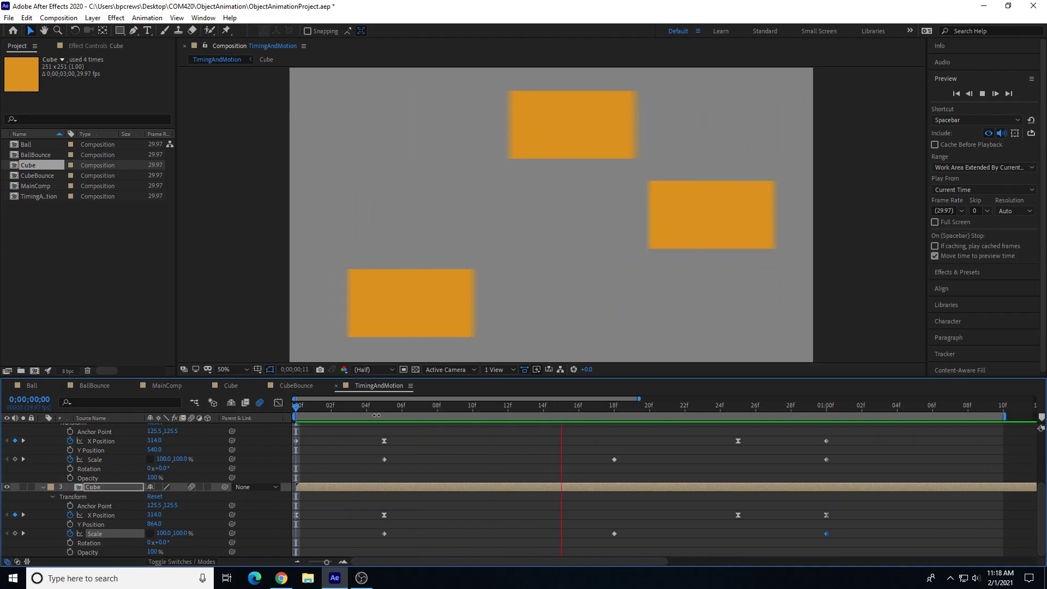
left_click(403, 404)
left_click_drag(403, 404, 449, 431)
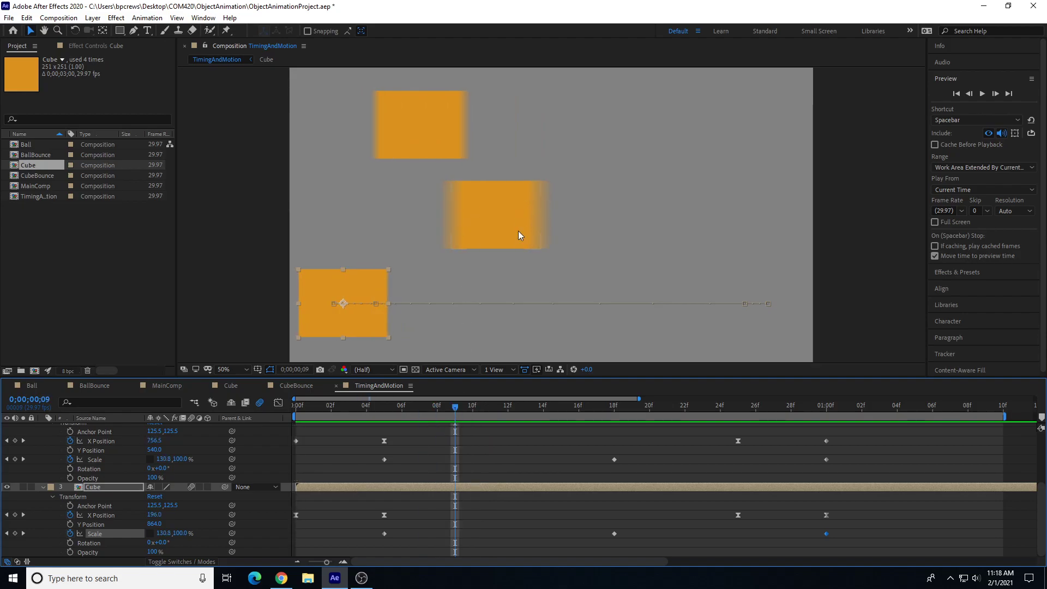
left_click_drag(457, 409, 811, 424)
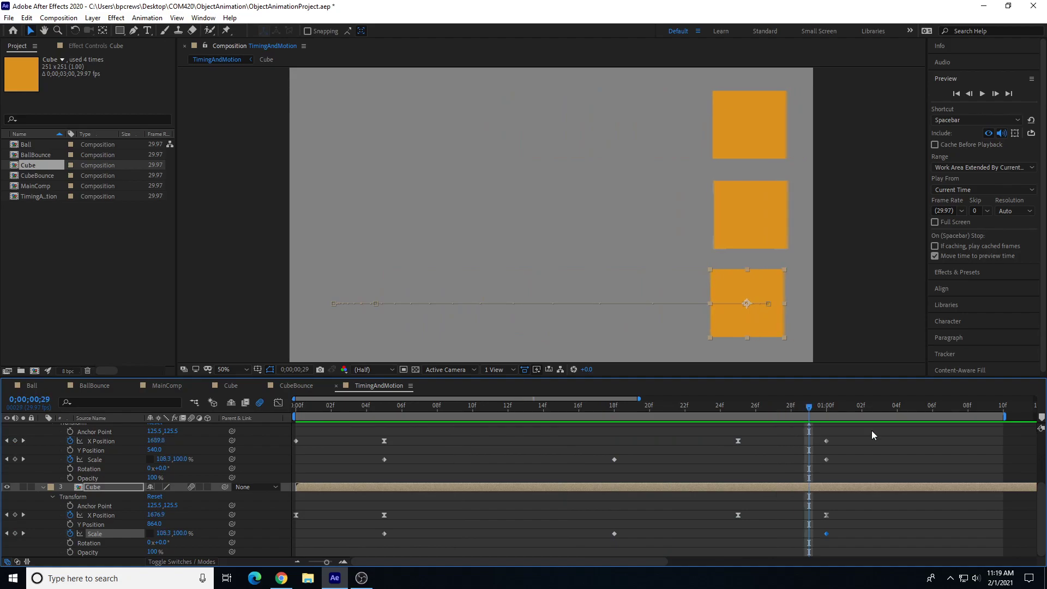
key("space")
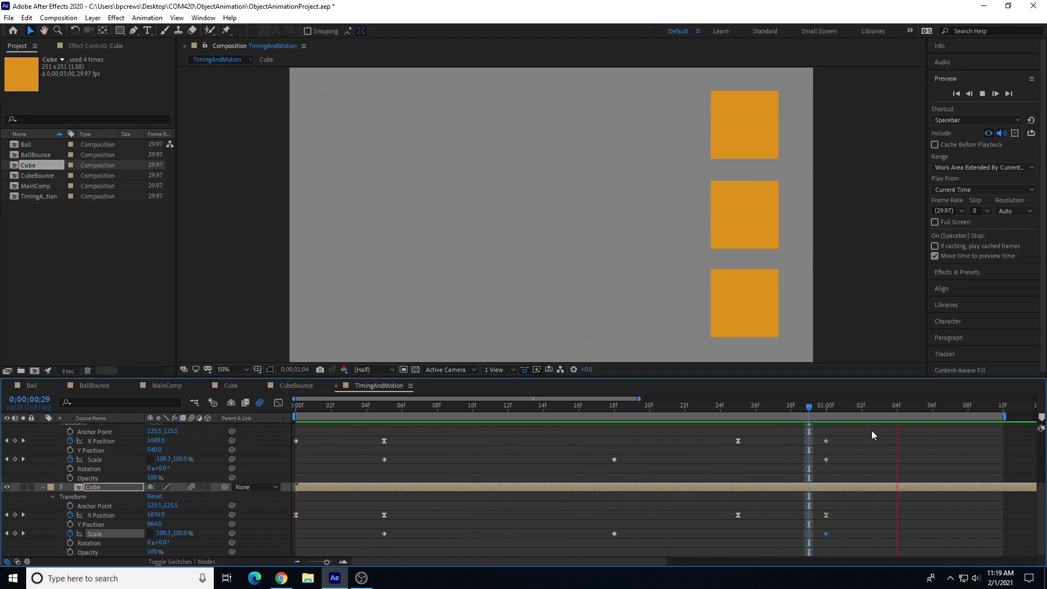